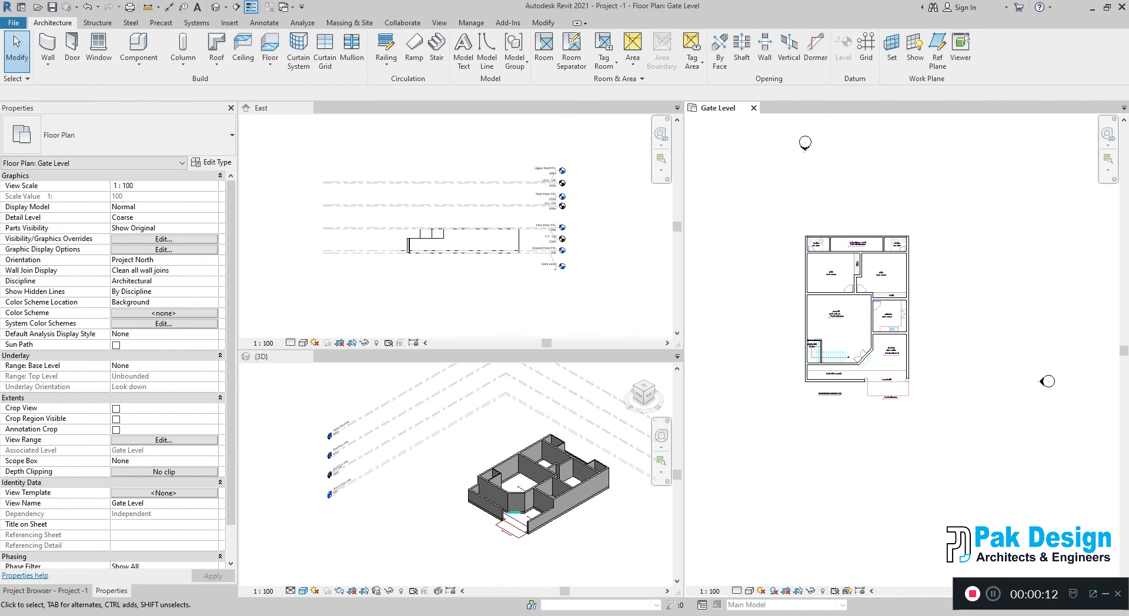
Step: Review the model across the tiled East elevation, 3D and Gate Level plan views
left_click(553, 276)
left_click(465, 513)
scroll(465, 513, "down", 1)
scroll(494, 478, "up", 1)
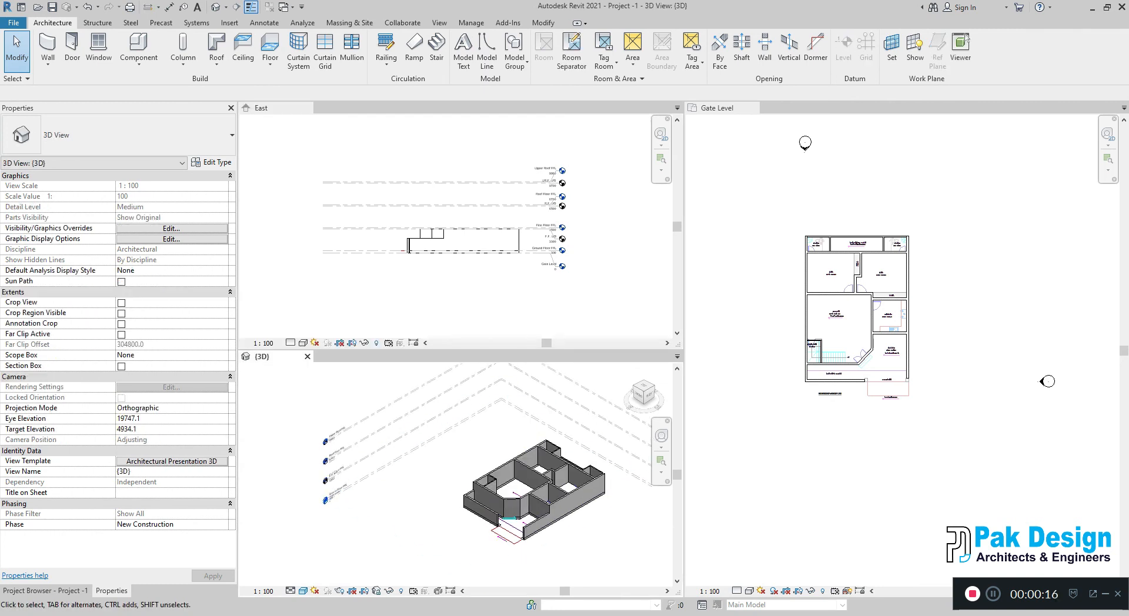
key("ctrl+Tab")
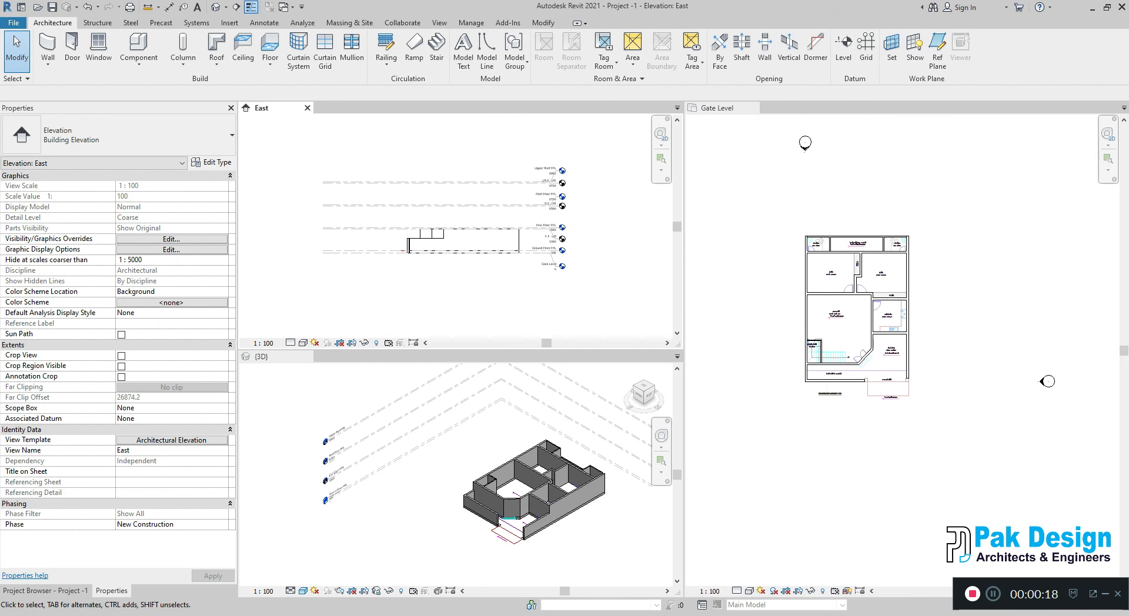
key("ctrl+Tab")
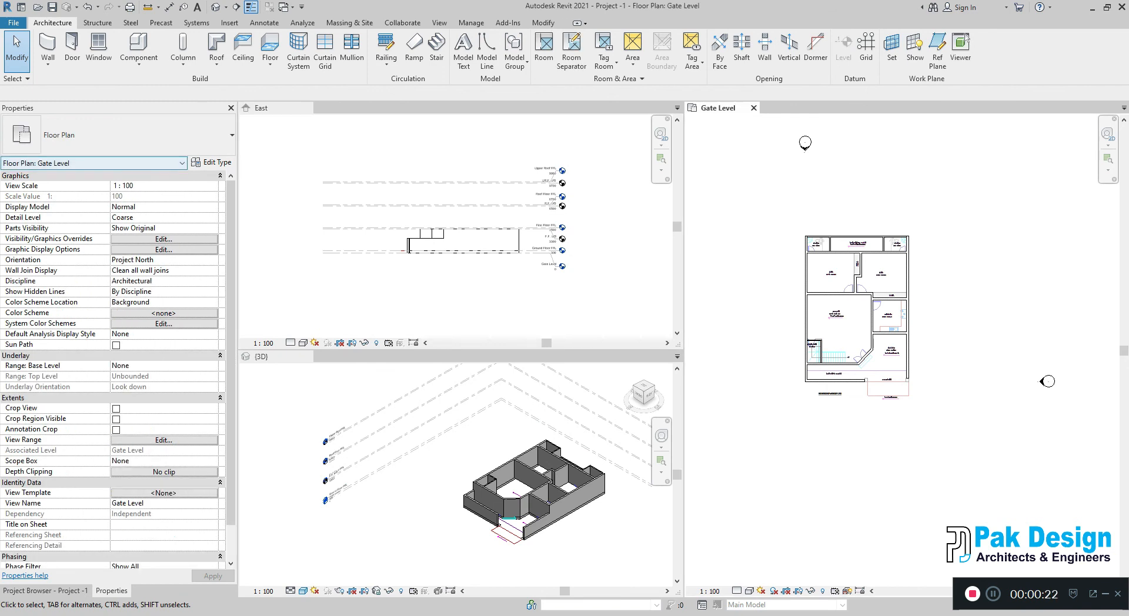
key("ctrl+Tab")
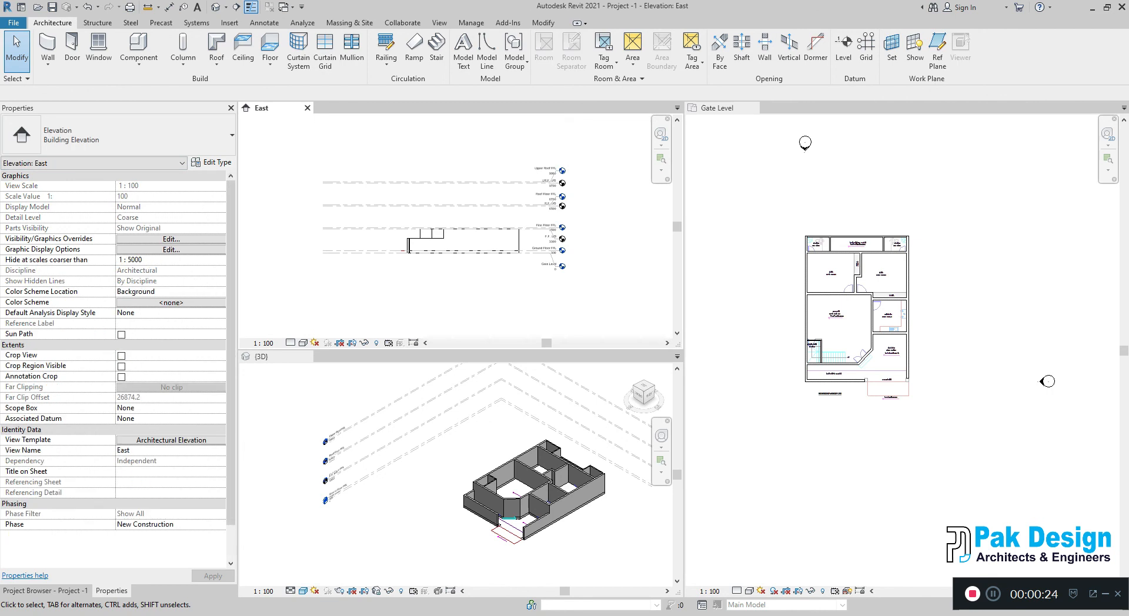
Step: Remove the assigned view template from the 3D view by setting it to <None>
key("ctrl+Tab")
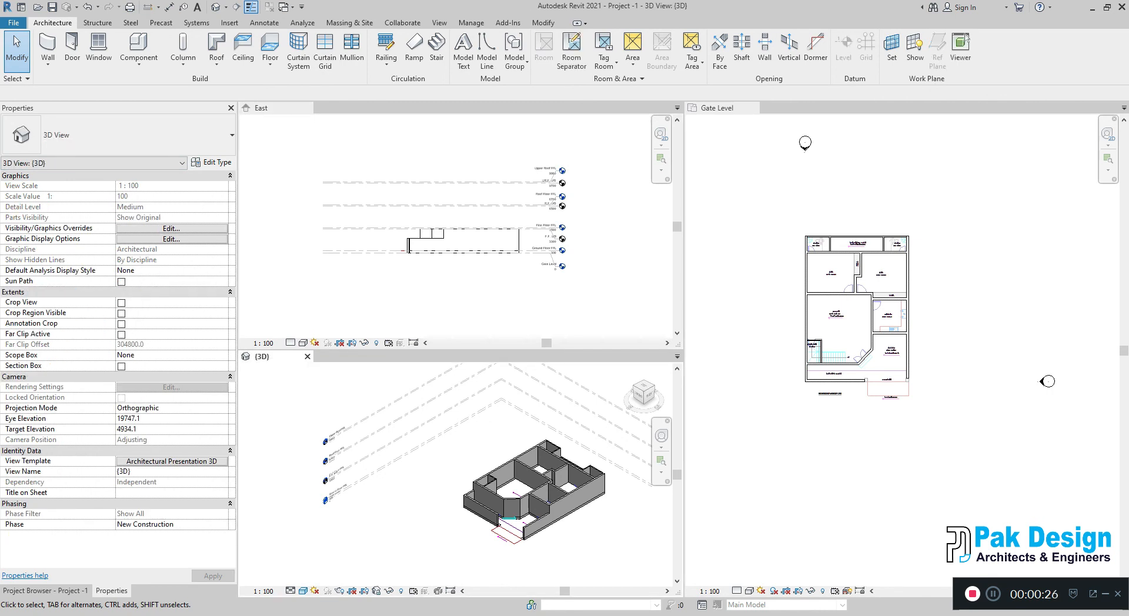
scroll(420, 489, "down", 1)
scroll(317, 394, "up", 3)
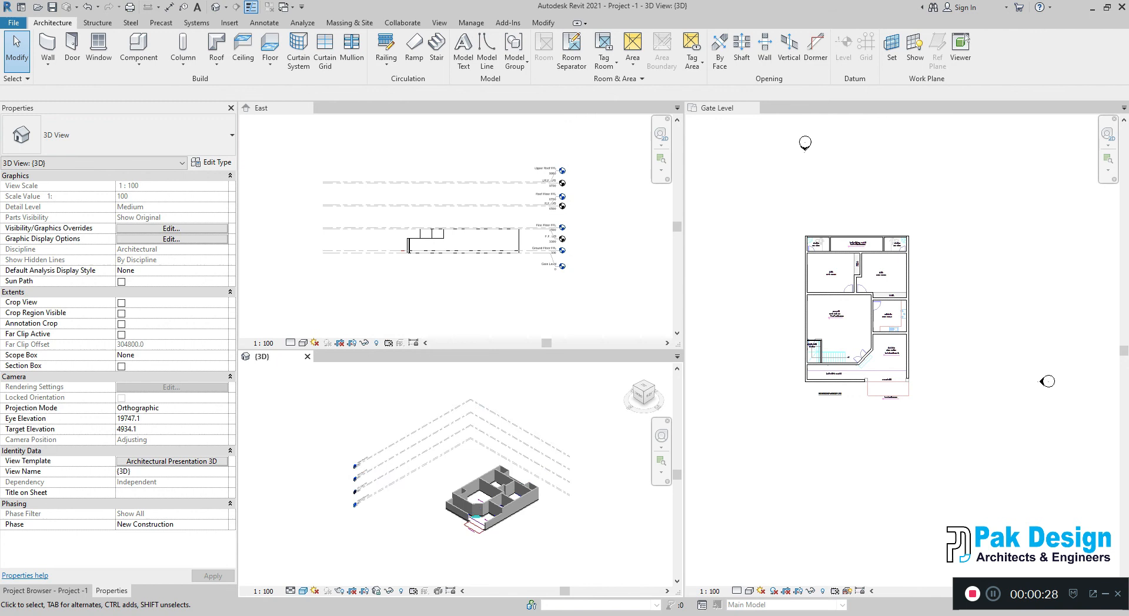
scroll(392, 451, "down", 1)
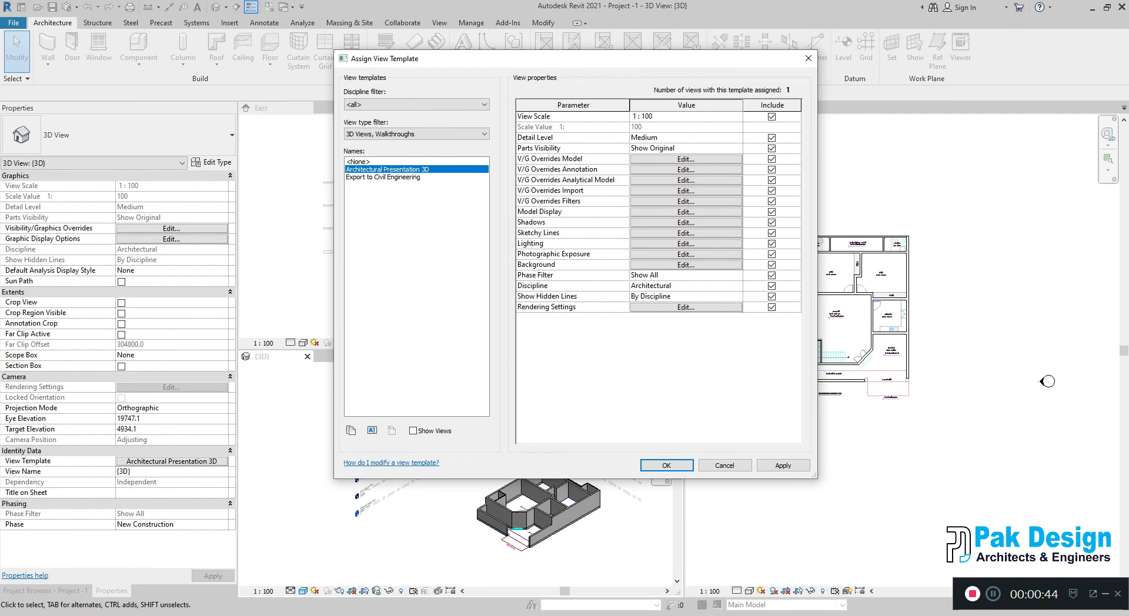
left_click(358, 162)
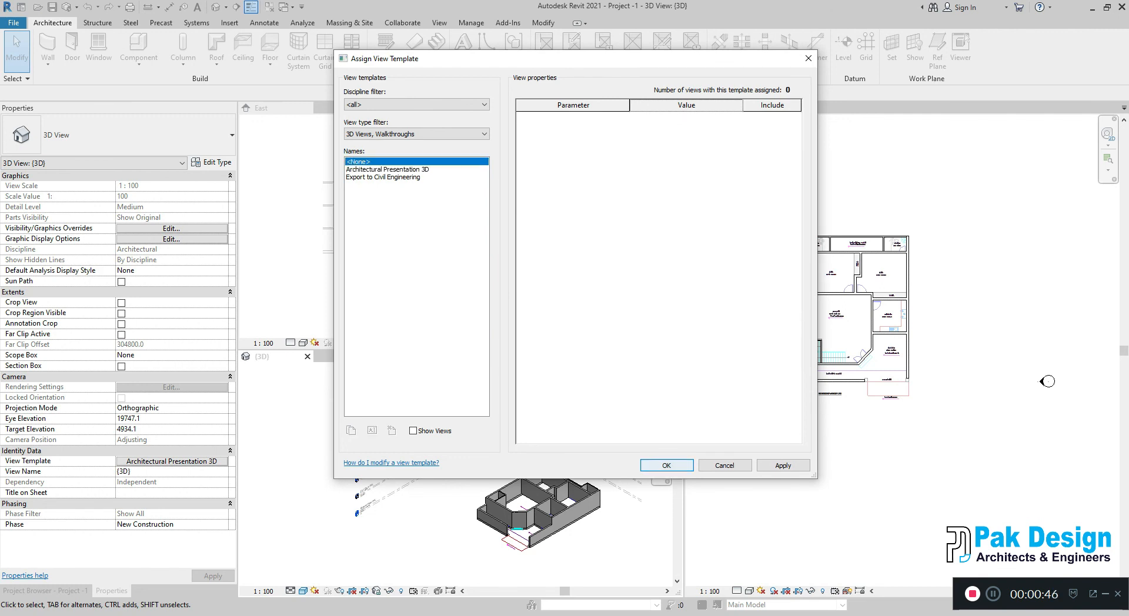
left_click(666, 466)
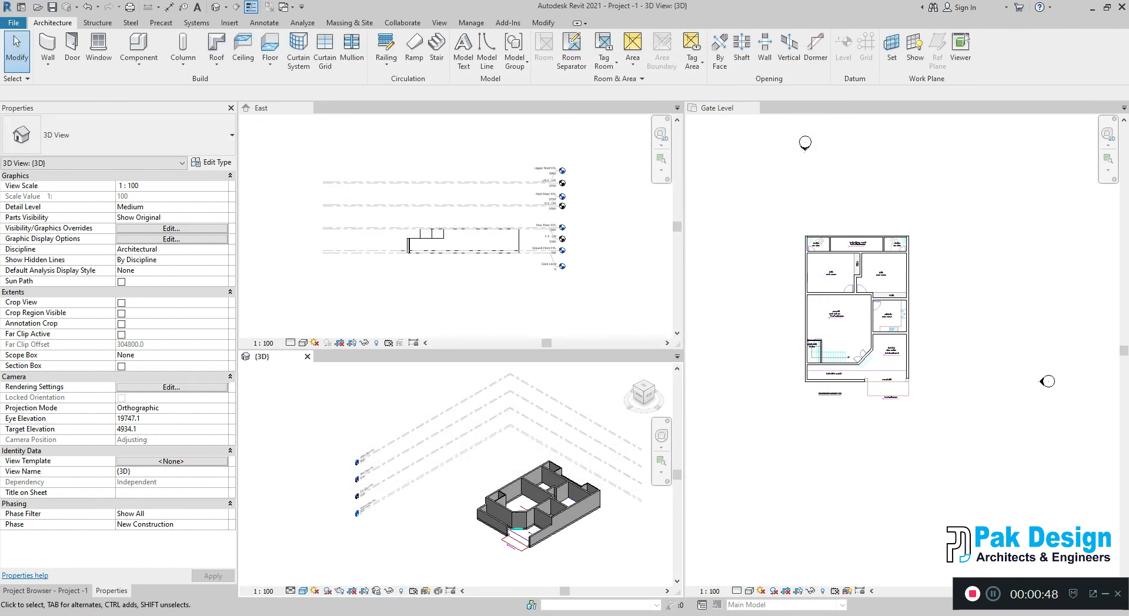
Step: Hide the Levels annotation category in the 3D view through its visibility/graphic overrides
left_click(171, 228)
key("Escape")
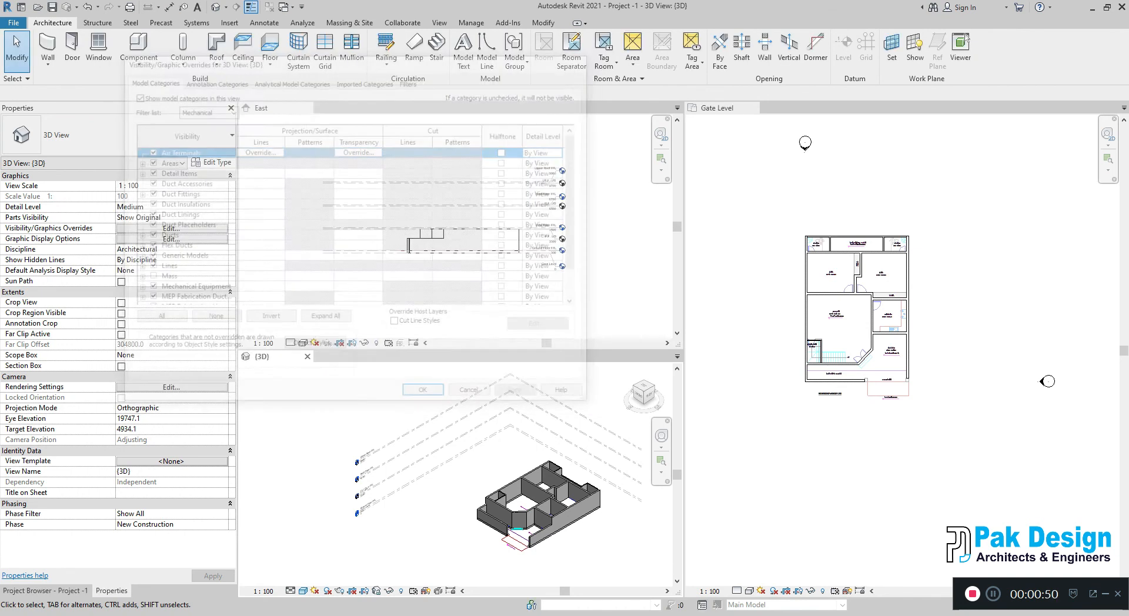
key("v")
key("v")
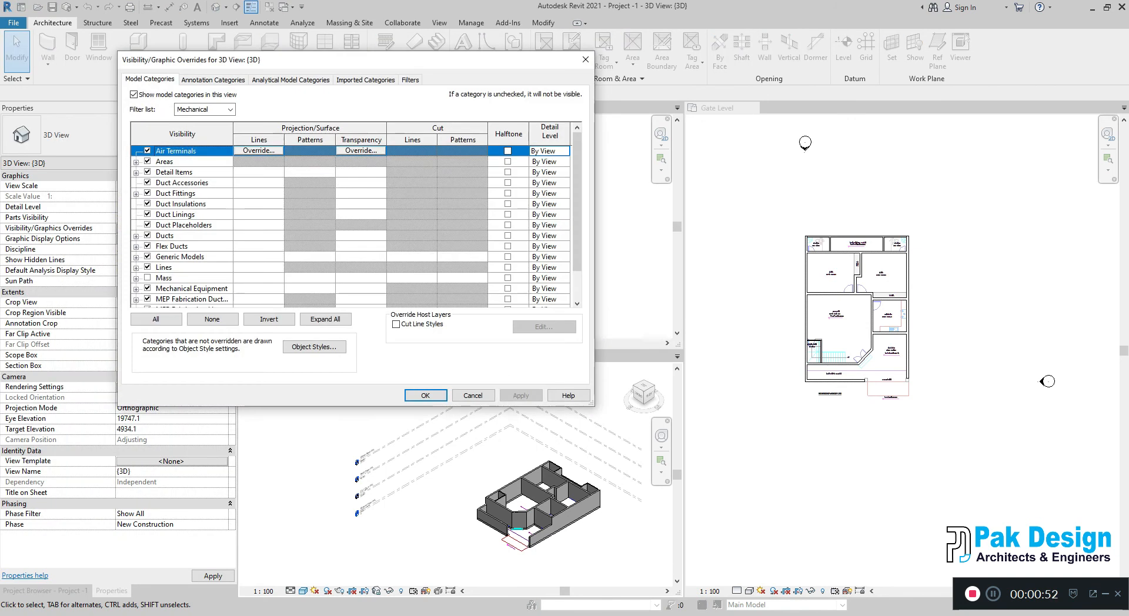
left_click(411, 80)
left_click(365, 80)
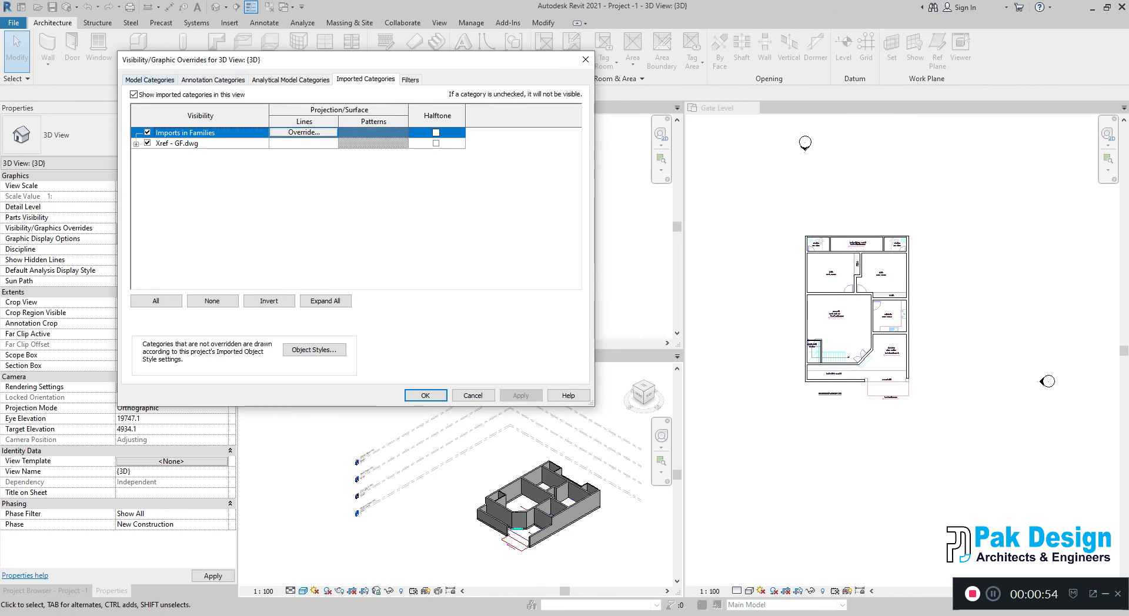
left_click(150, 80)
left_click(213, 80)
left_click(174, 225)
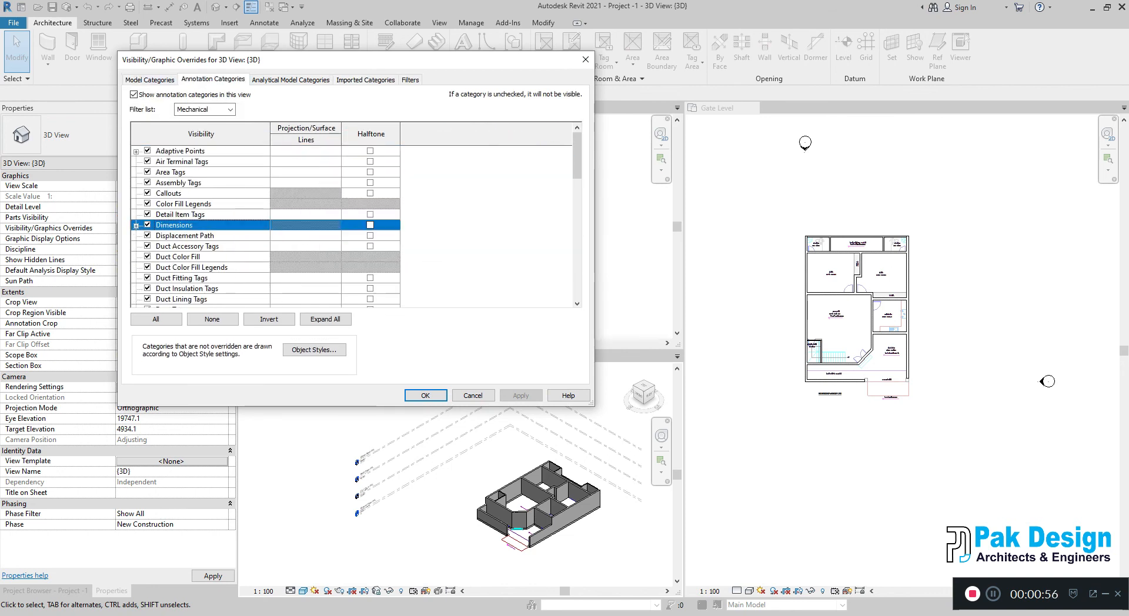
scroll(264, 227, "down", 7)
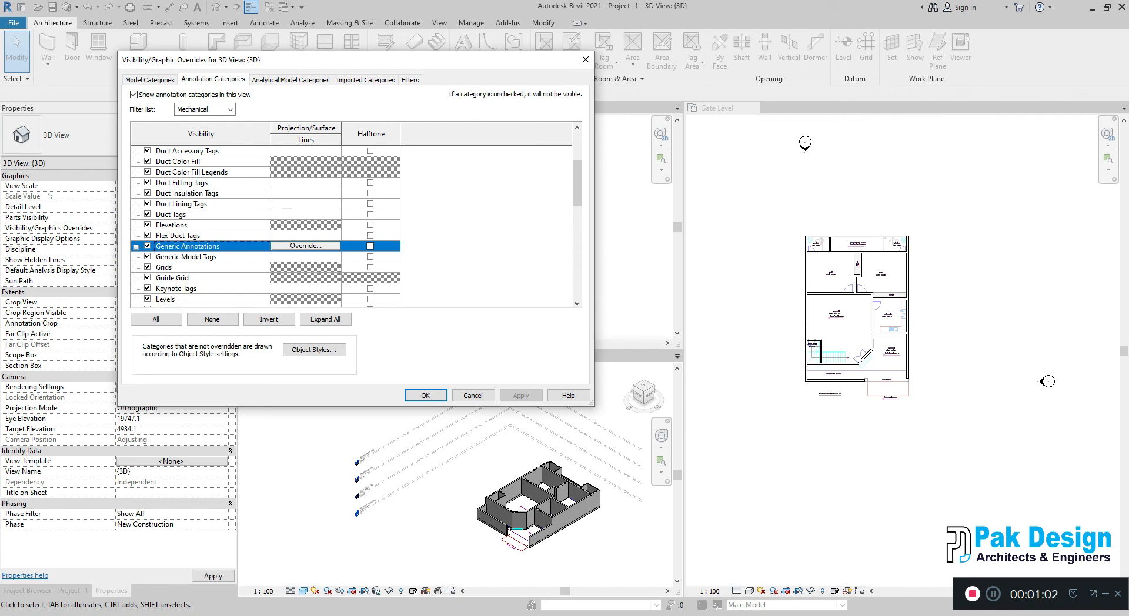
left_click(165, 299)
left_click(147, 288)
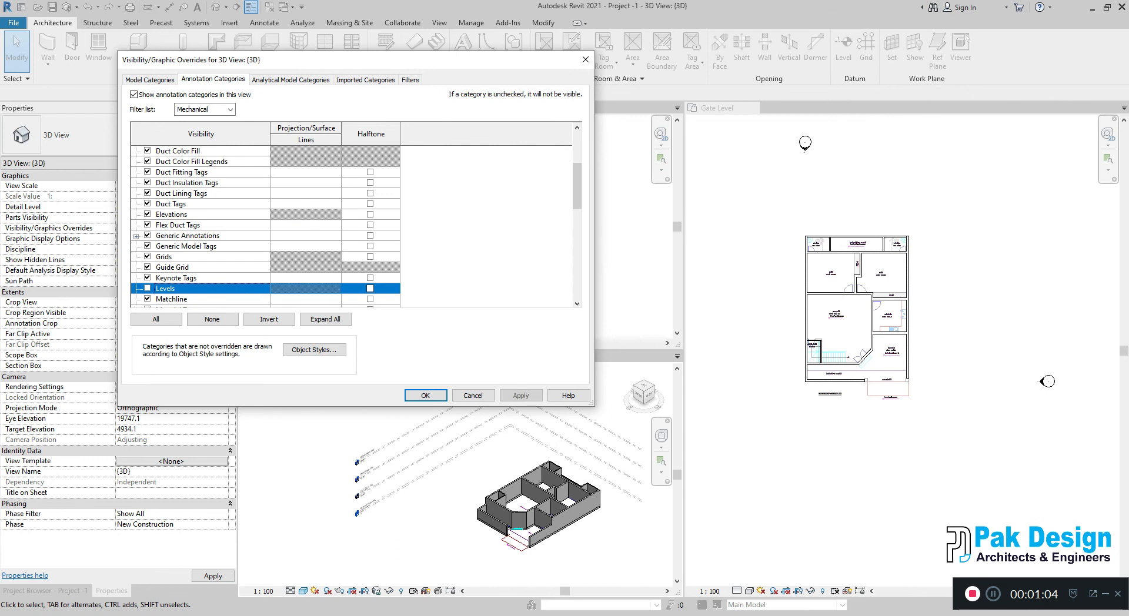
left_click(522, 396)
left_click(426, 396)
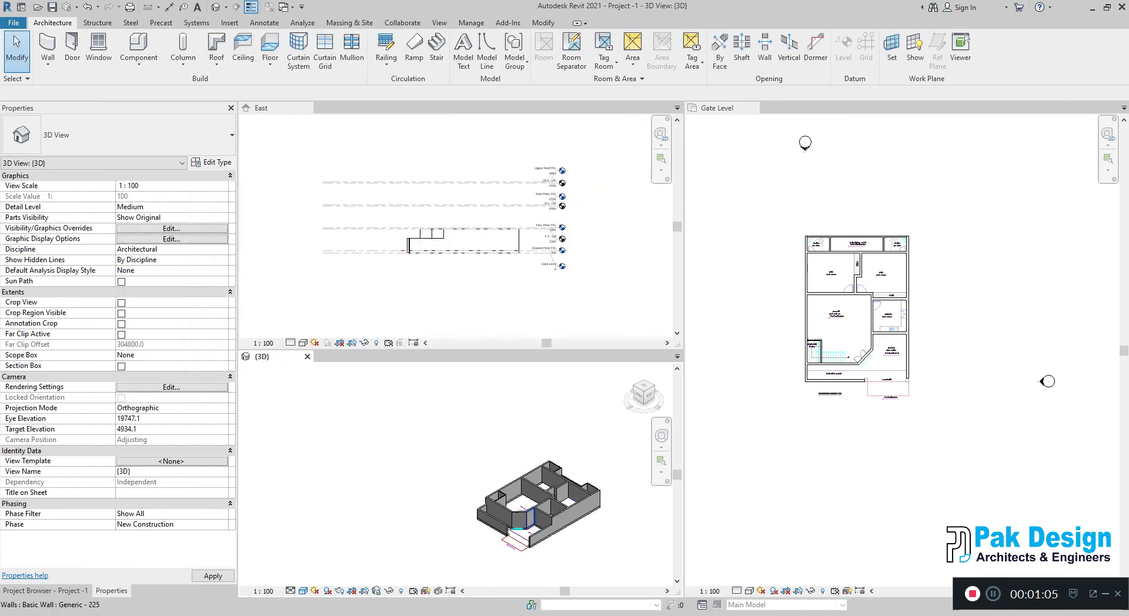
scroll(589, 524, "up", 4)
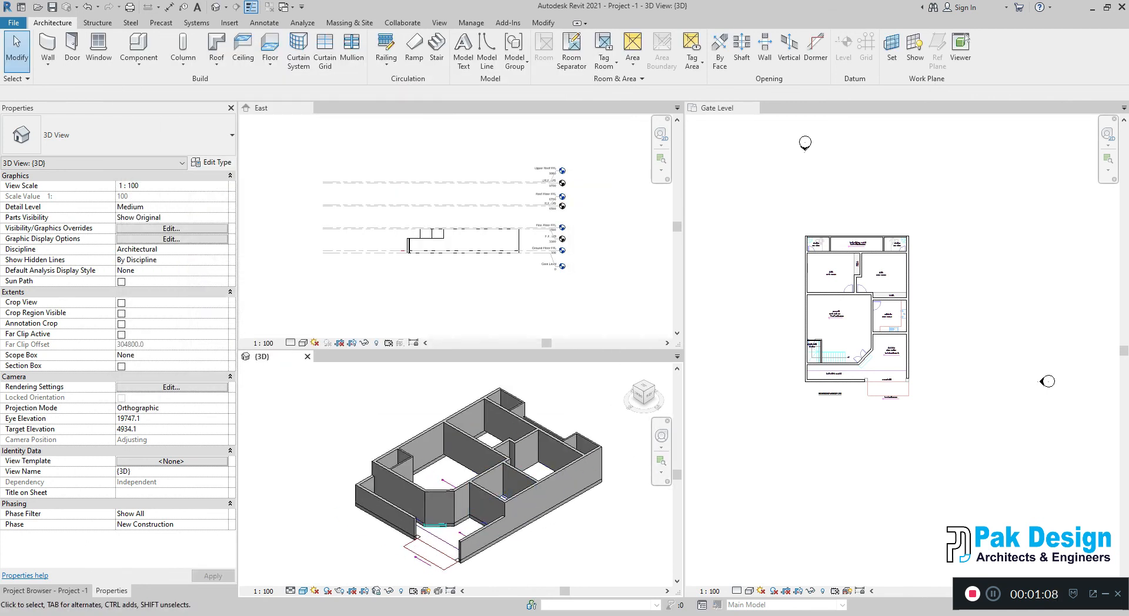
scroll(401, 453, "down", 2)
Step: Remove the Architectural Elevation view template from the East elevation by setting it to <None>
left_click(541, 289)
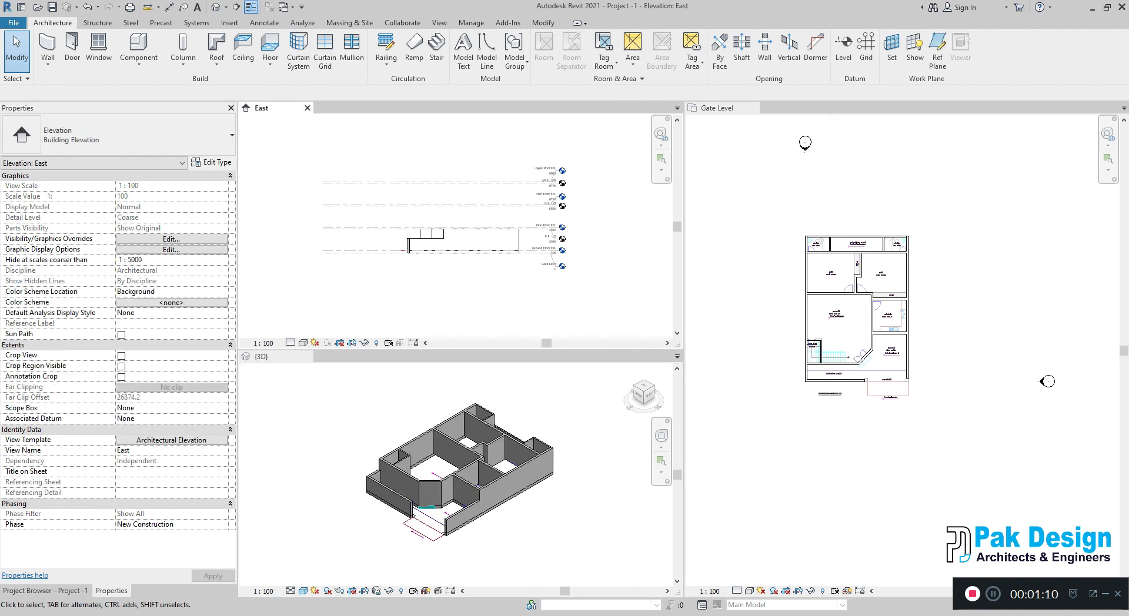
scroll(480, 177, "up", 4)
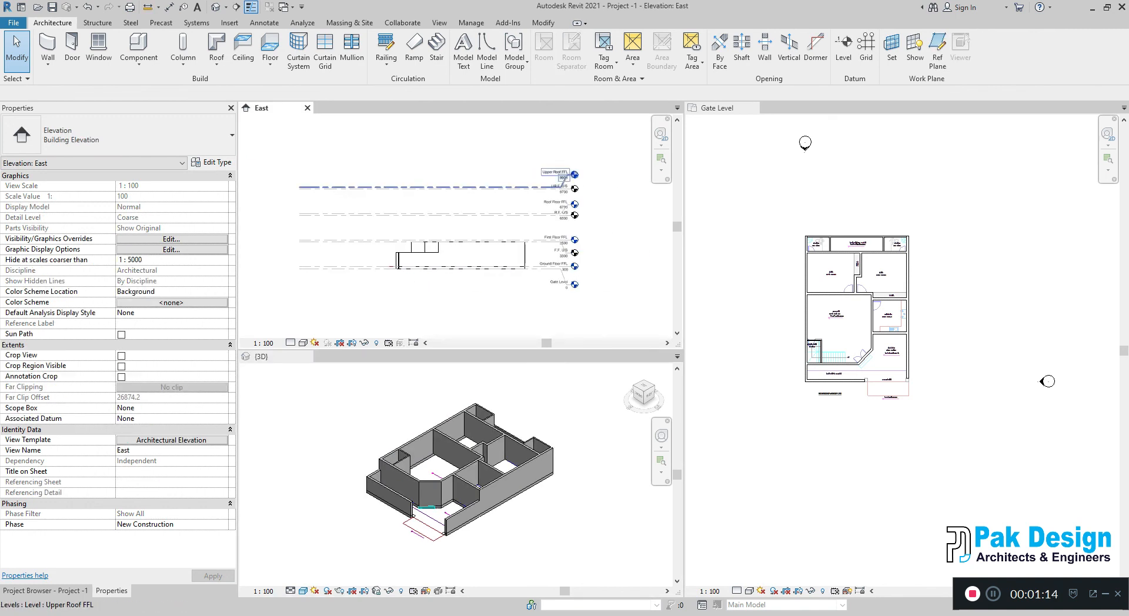
scroll(568, 203, "up", 1)
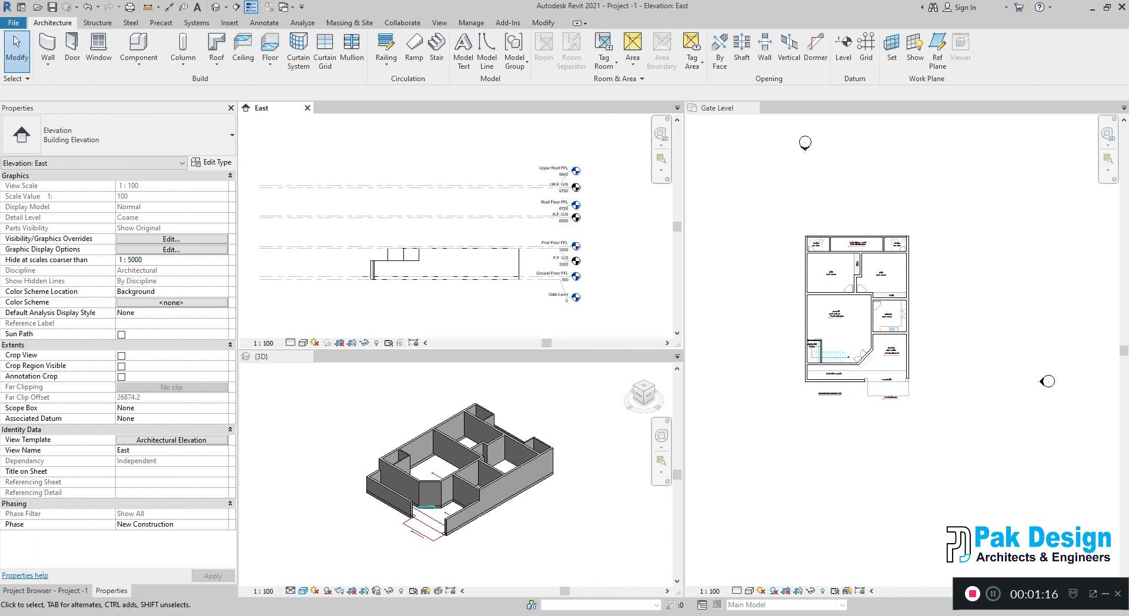
left_click(172, 440)
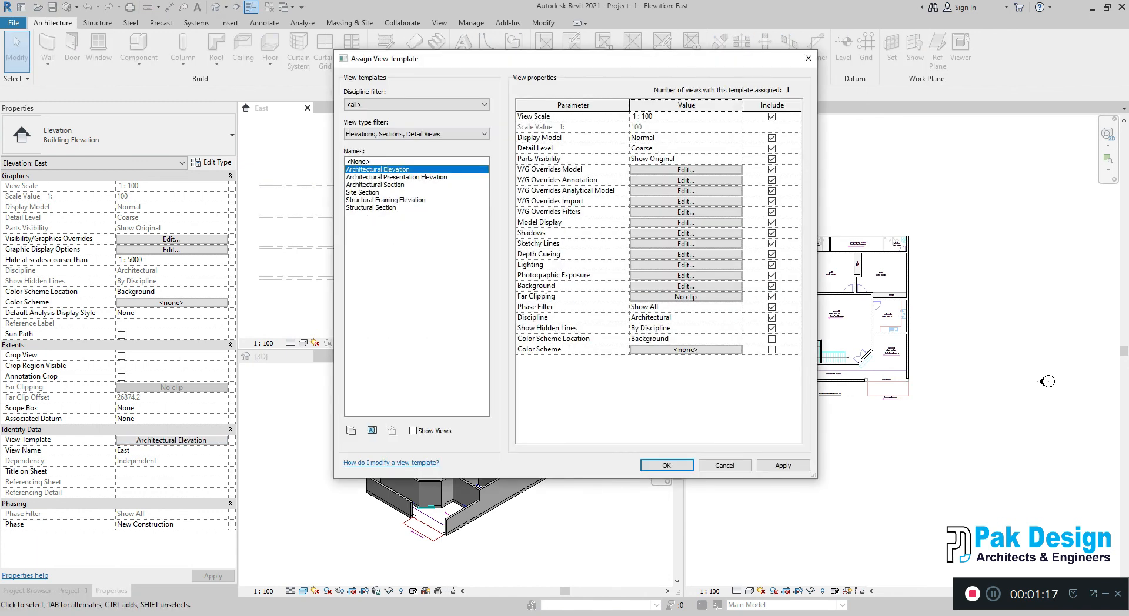
left_click(359, 162)
left_click(783, 466)
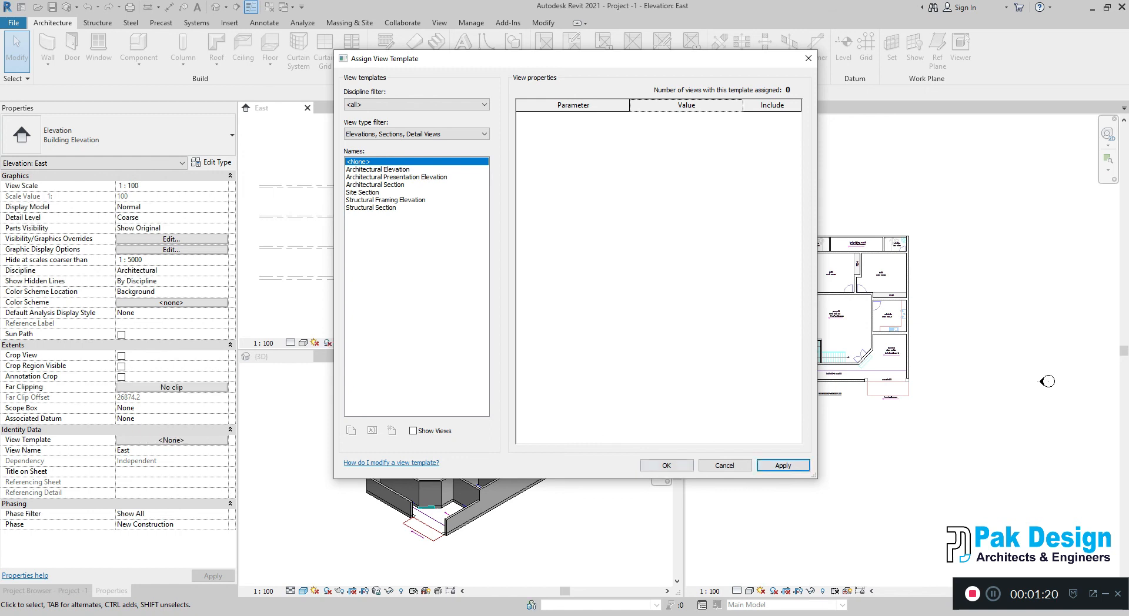
left_click(667, 466)
left_click(172, 440)
left_click(666, 465)
Step: Set the Levels annotation category to halftone in the East elevation's visibility/graphic overrides
left_click(172, 239)
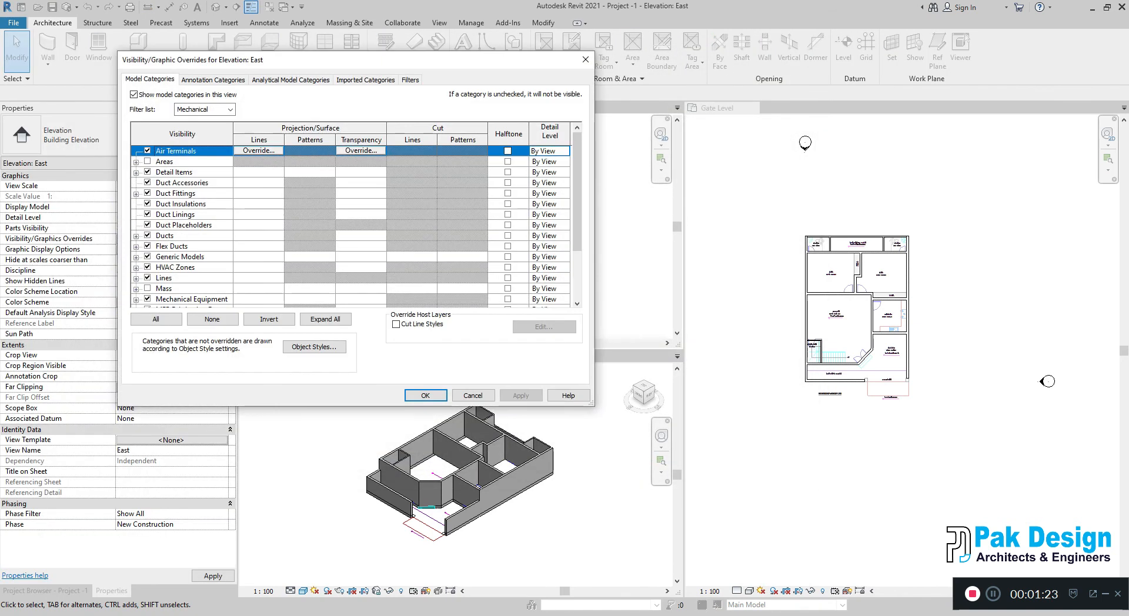
left_click(213, 79)
left_click(194, 215)
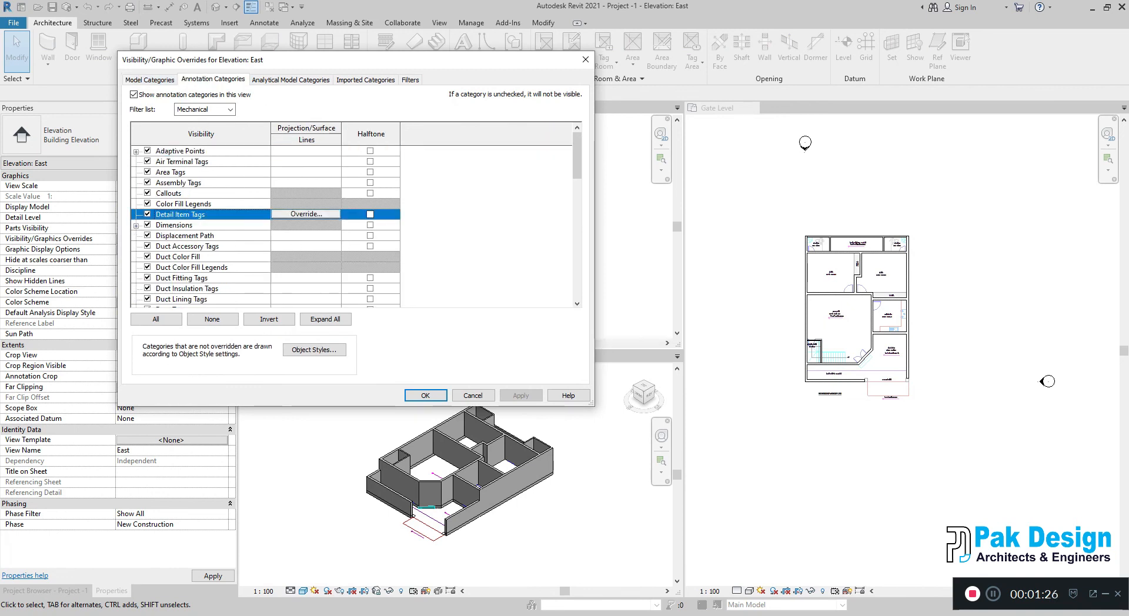
key("l")
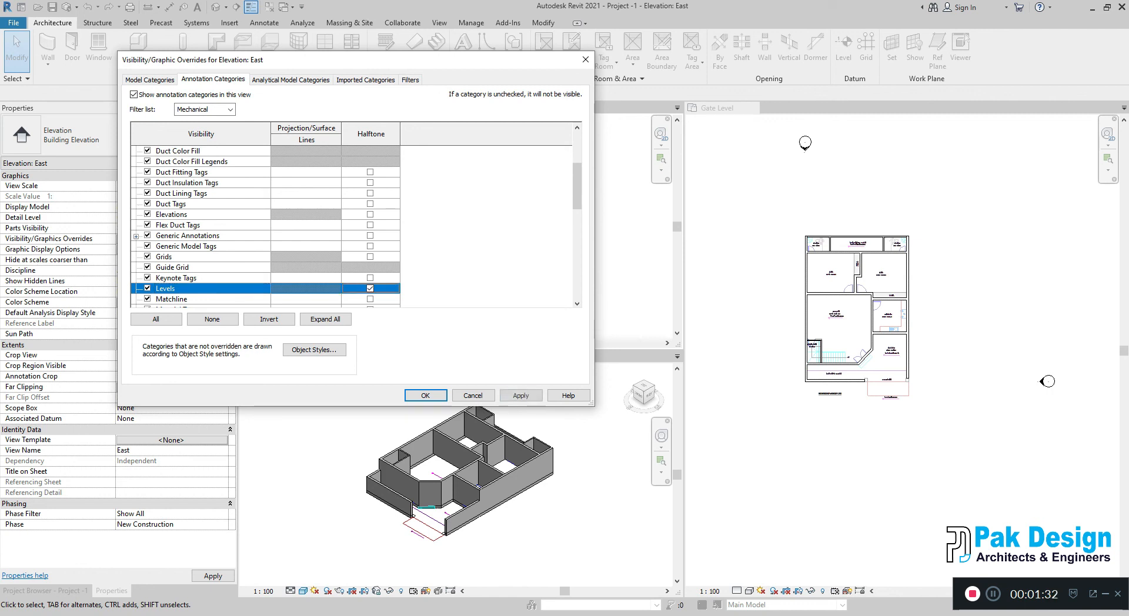
left_click(425, 395)
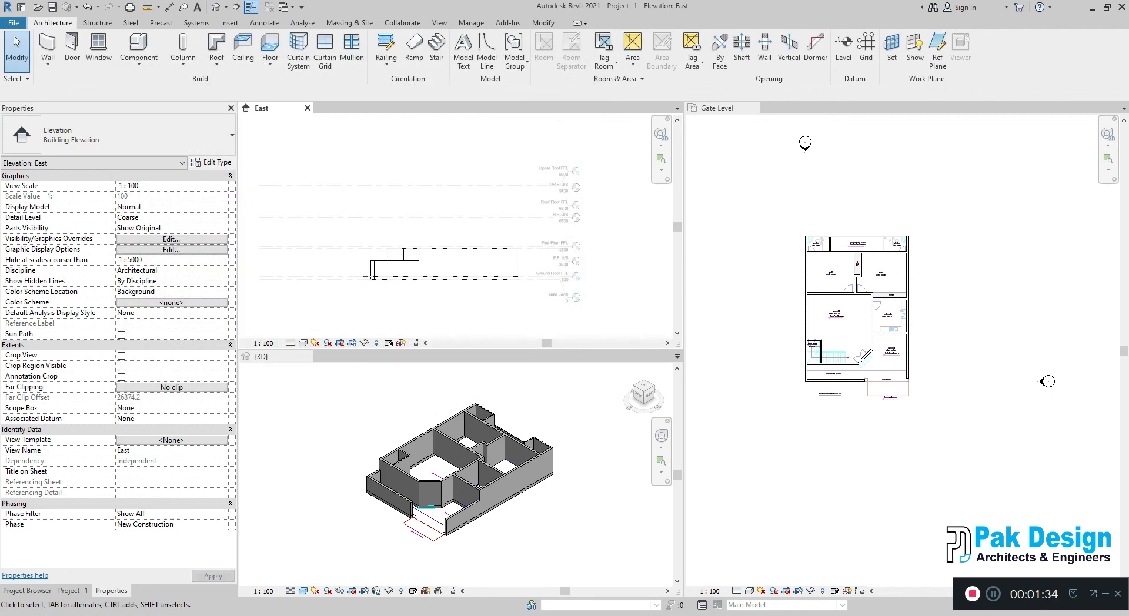
scroll(460, 252, "up", 2)
scroll(549, 194, "down", 1)
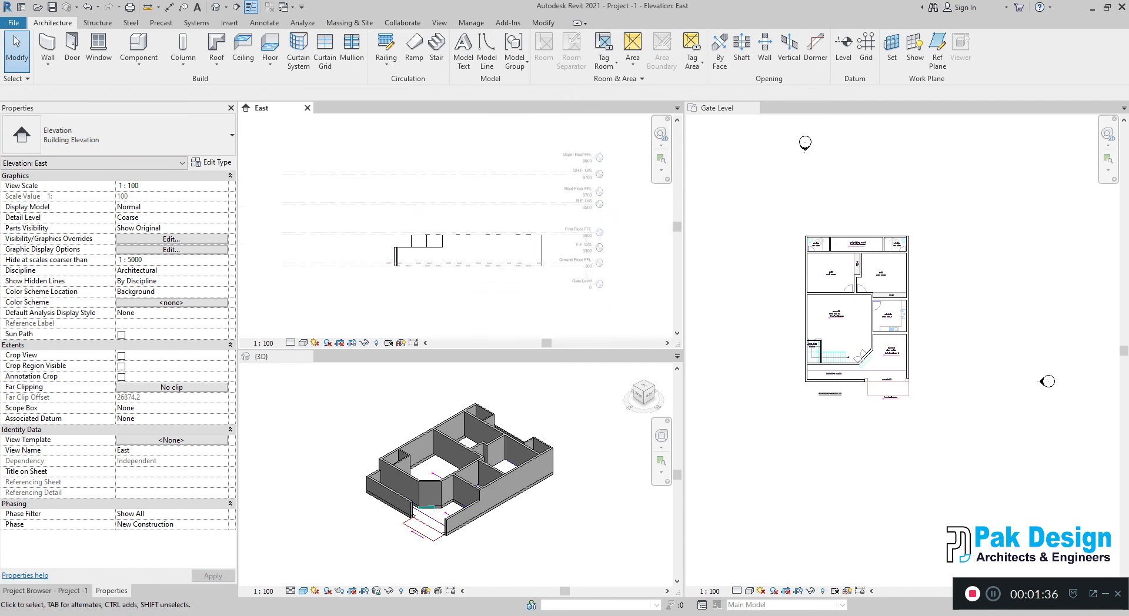
scroll(461, 253, "down", 1)
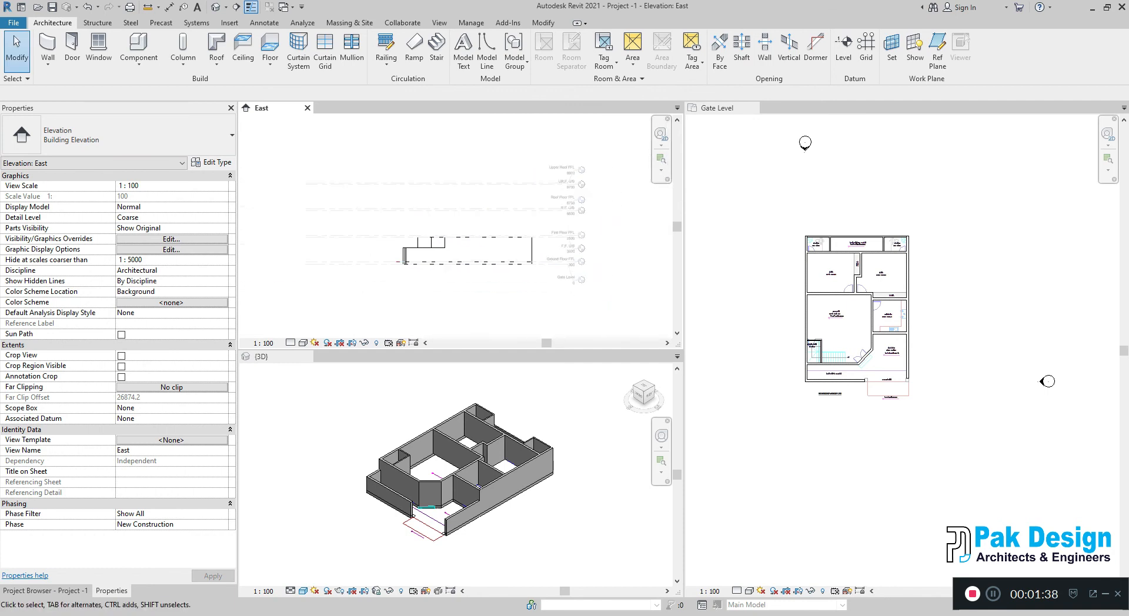
left_click(860, 304)
scroll(865, 302, "up", 2)
scroll(874, 298, "down", 2)
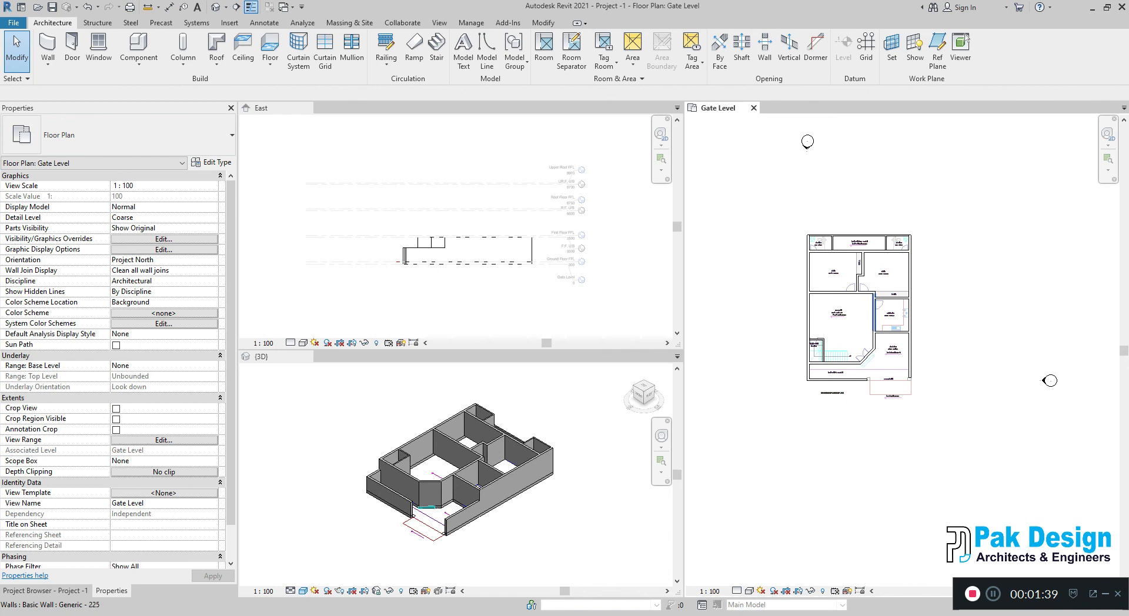
scroll(882, 309, "down", 1)
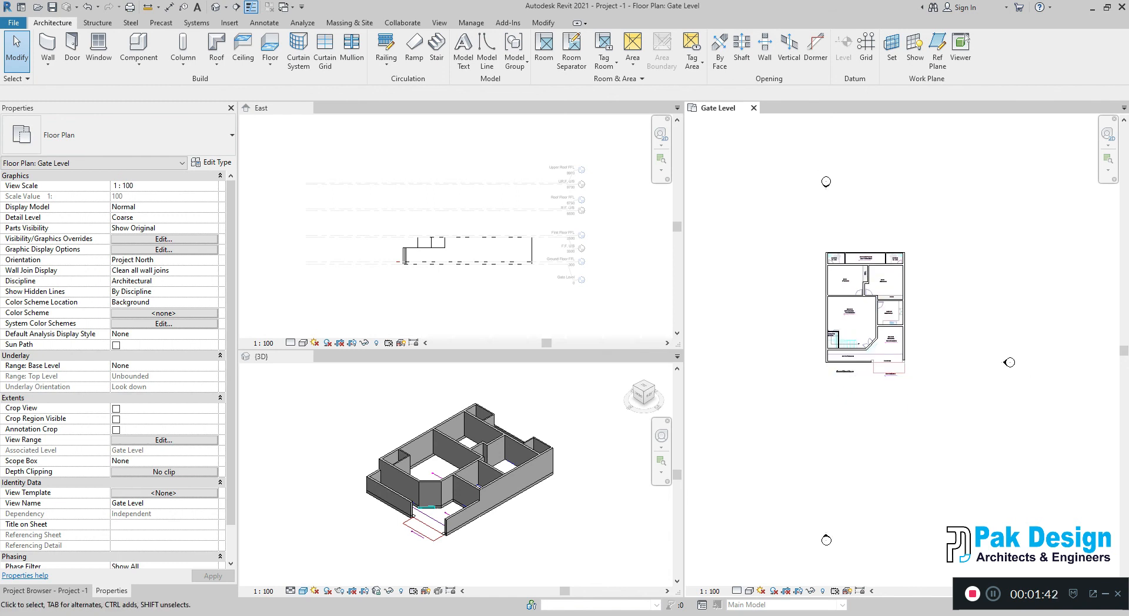
Step: Edit the profile of the boundary wall beside the gate and cut a circular opening of about 500 mm radius near its centre
left_click(529, 523)
scroll(517, 523, "up", 5)
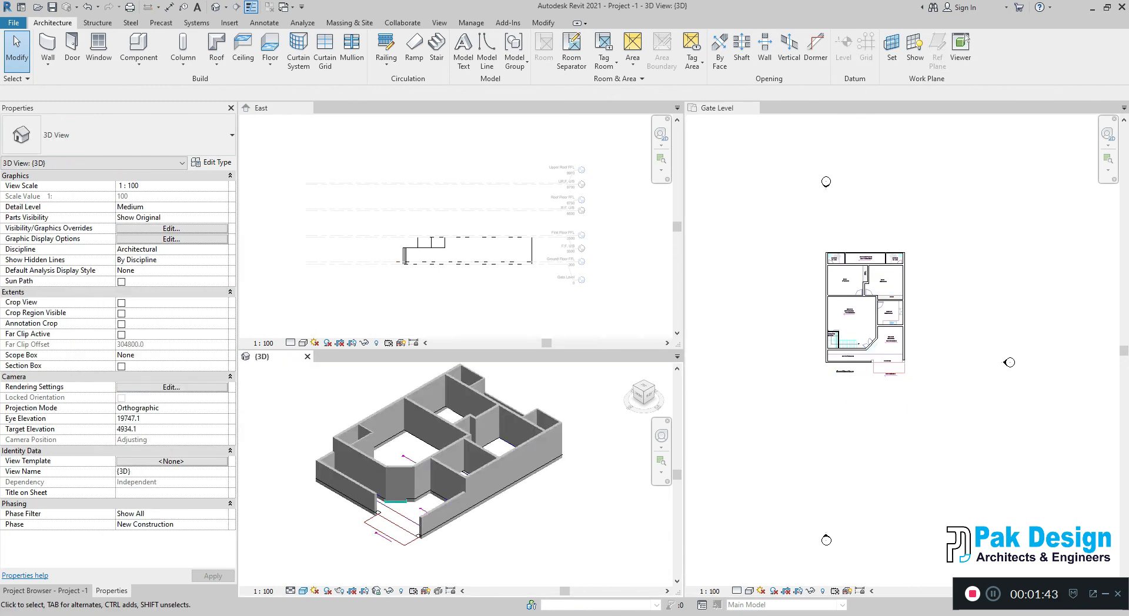
scroll(445, 515, "up", 2)
left_click(445, 532)
key("Escape")
left_click(445, 487)
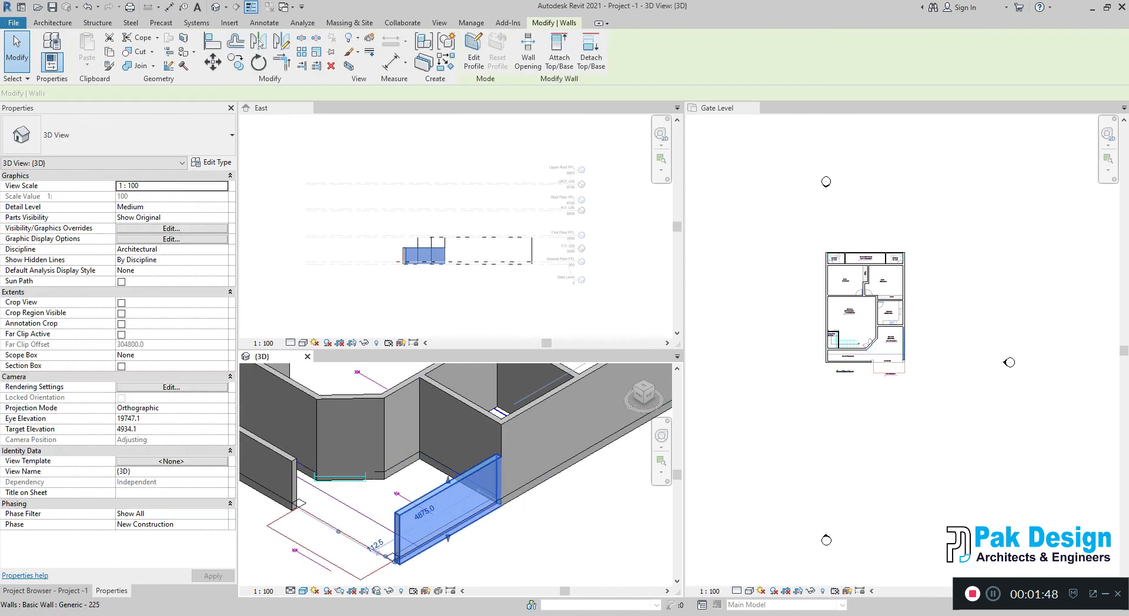
key("Escape")
scroll(508, 562, "up", 2)
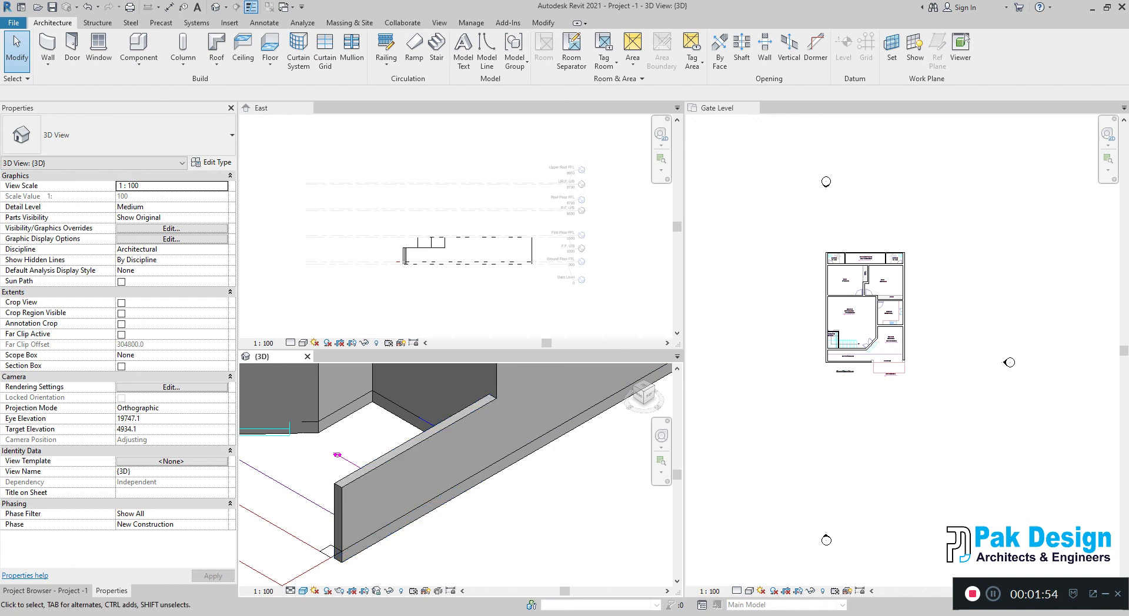
left_click(393, 461)
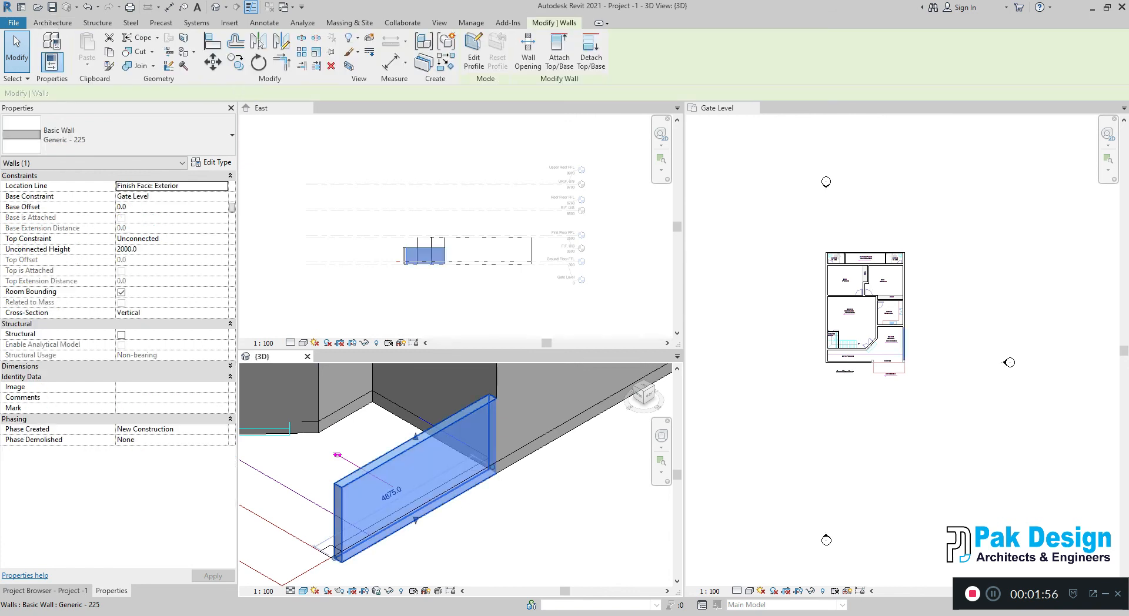
left_click(474, 50)
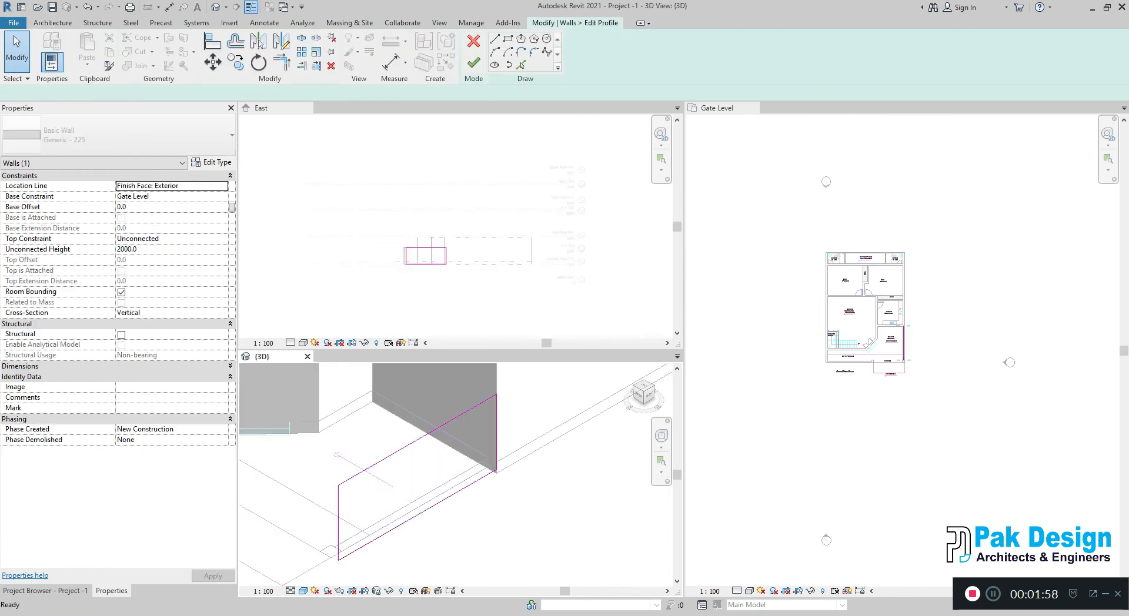
left_click(547, 38)
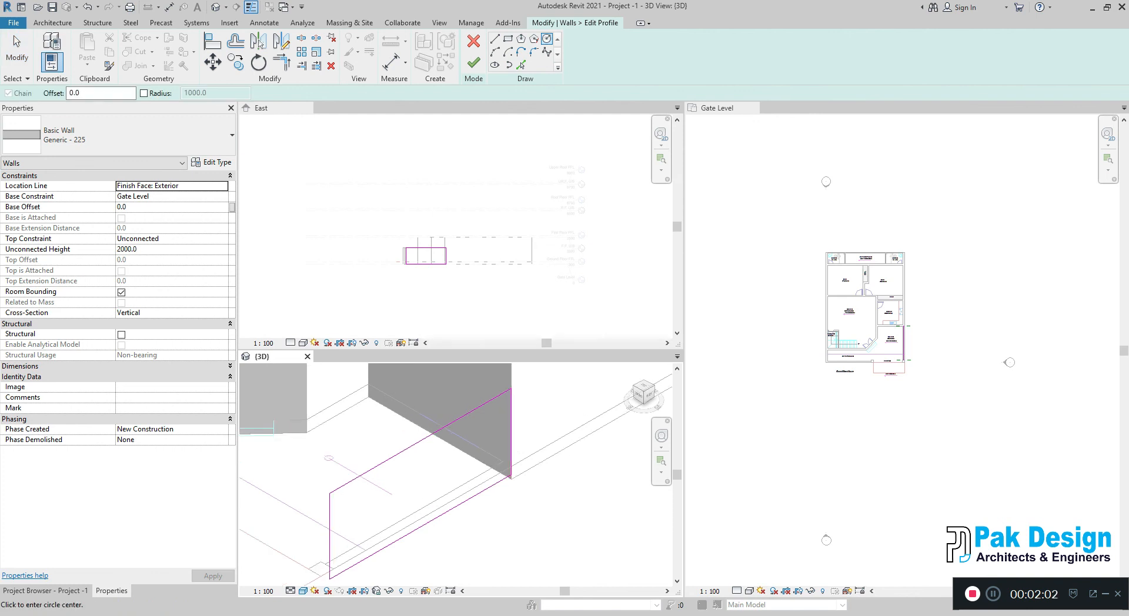
left_click(427, 478)
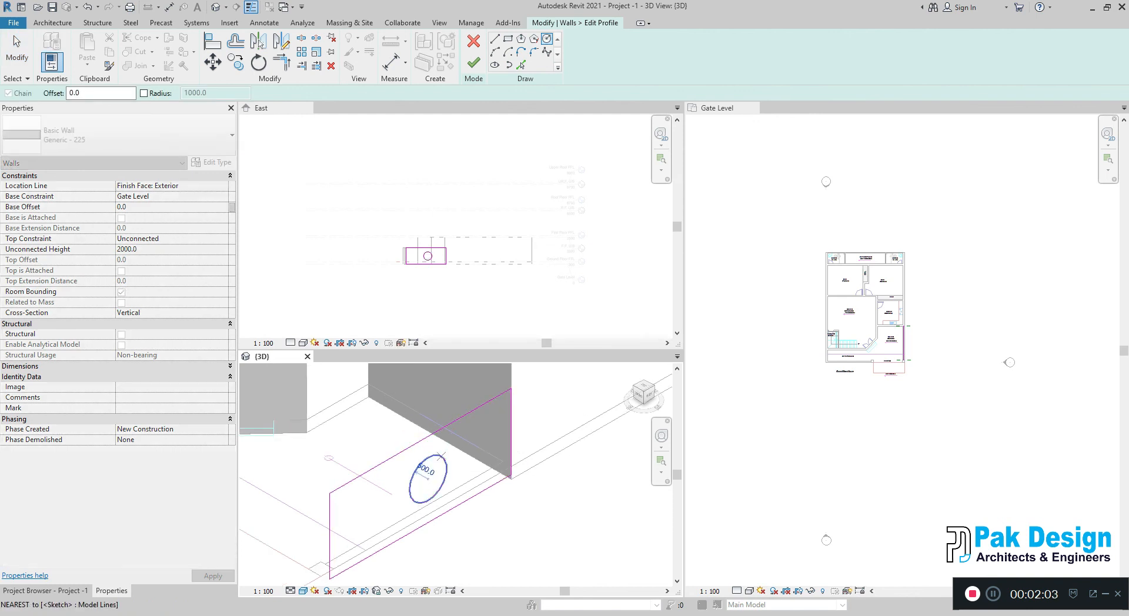
left_click(445, 454)
left_click(474, 63)
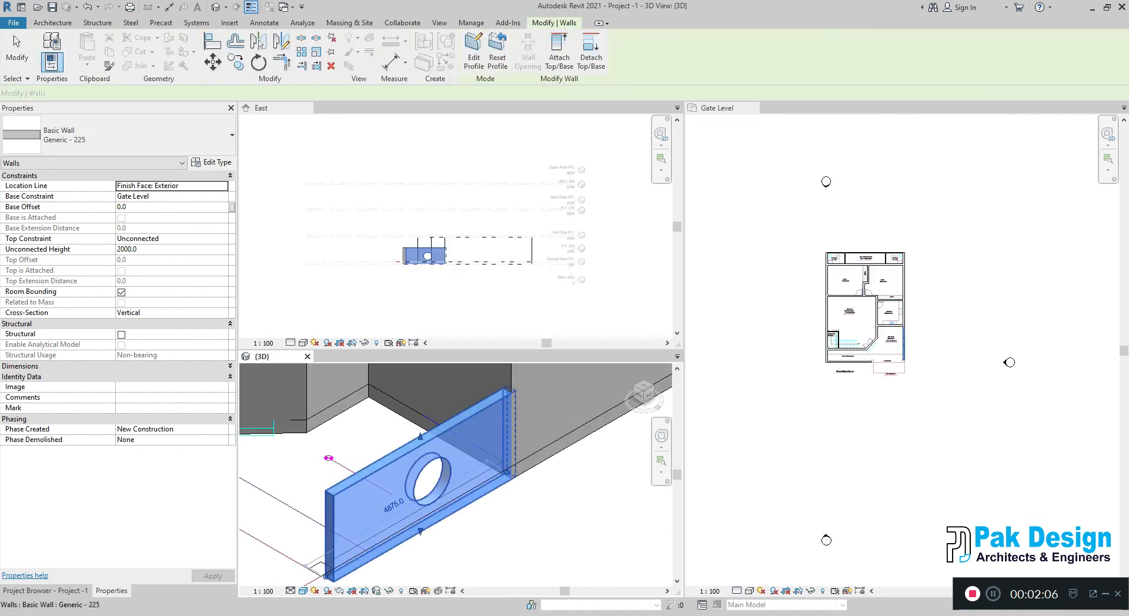
key("Escape")
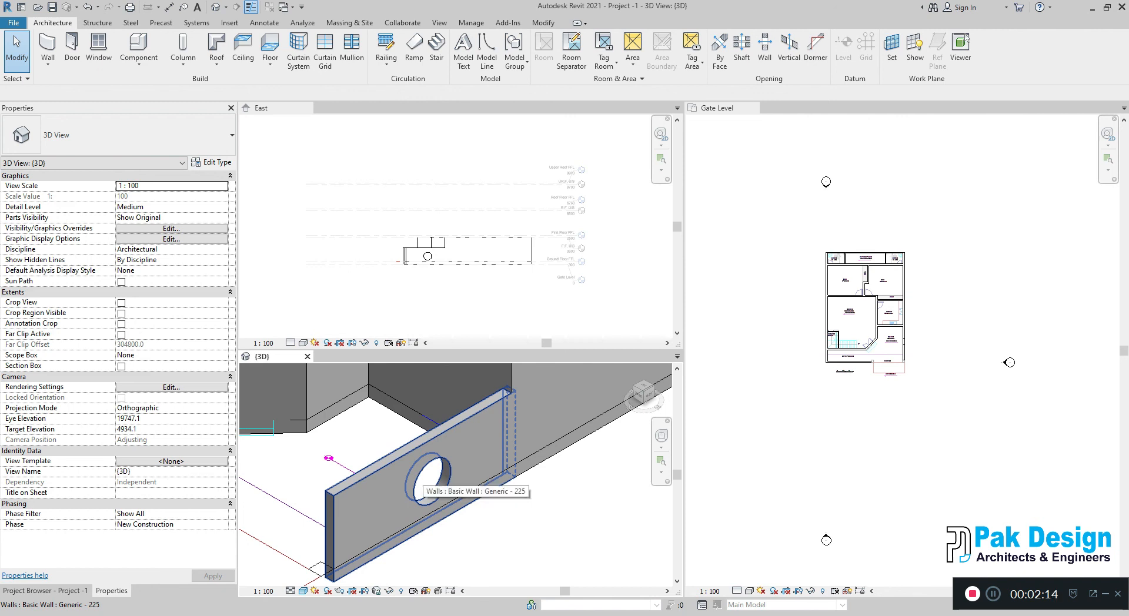
Step: Reopen the boundary wall's profile sketch and delete the circular opening from it in the East elevation
left_click(414, 483)
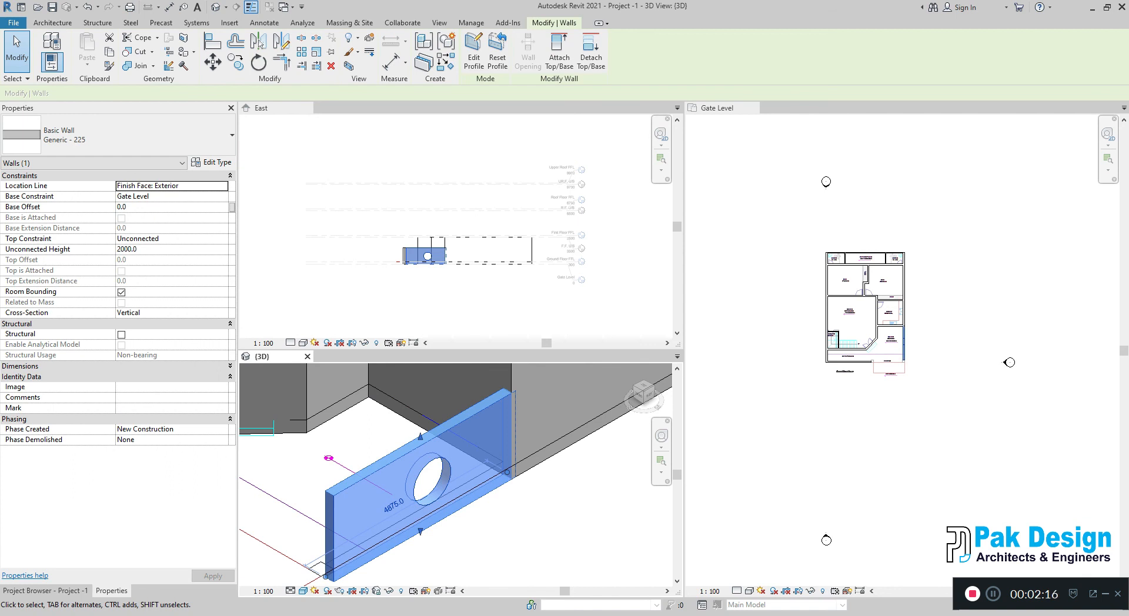
left_click(474, 53)
scroll(417, 281, "up", 2)
left_click(417, 281)
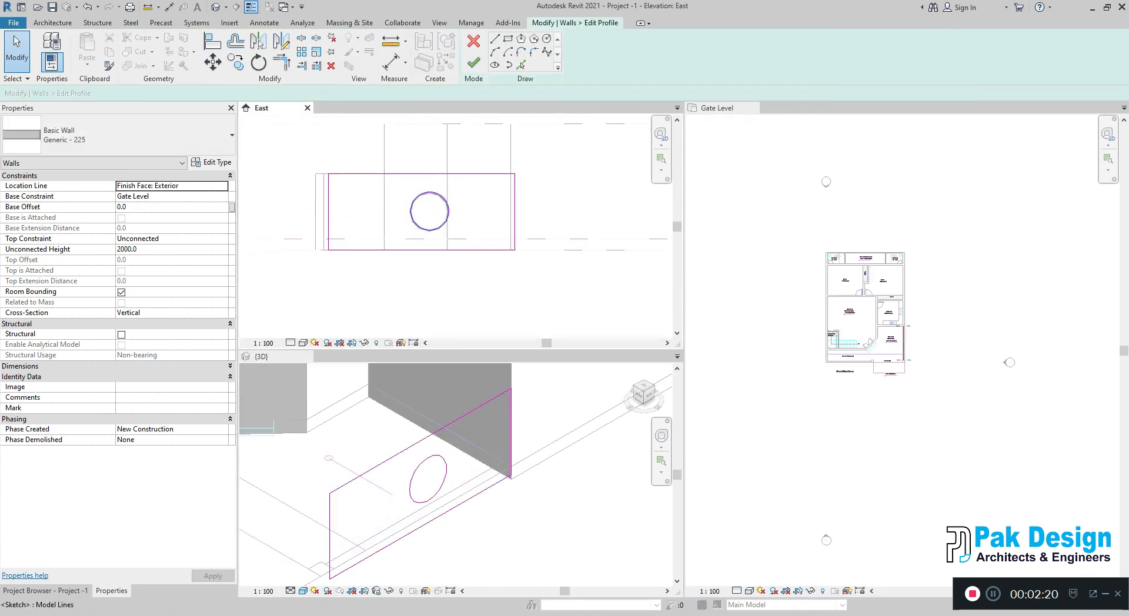
left_click(429, 230)
key("Delete")
Step: Sketch a large rectangular opening inside the boundary wall's profile in the East elevation and finish the profile edit
left_click(494, 38)
left_click(508, 38)
scroll(382, 192, "up", 2)
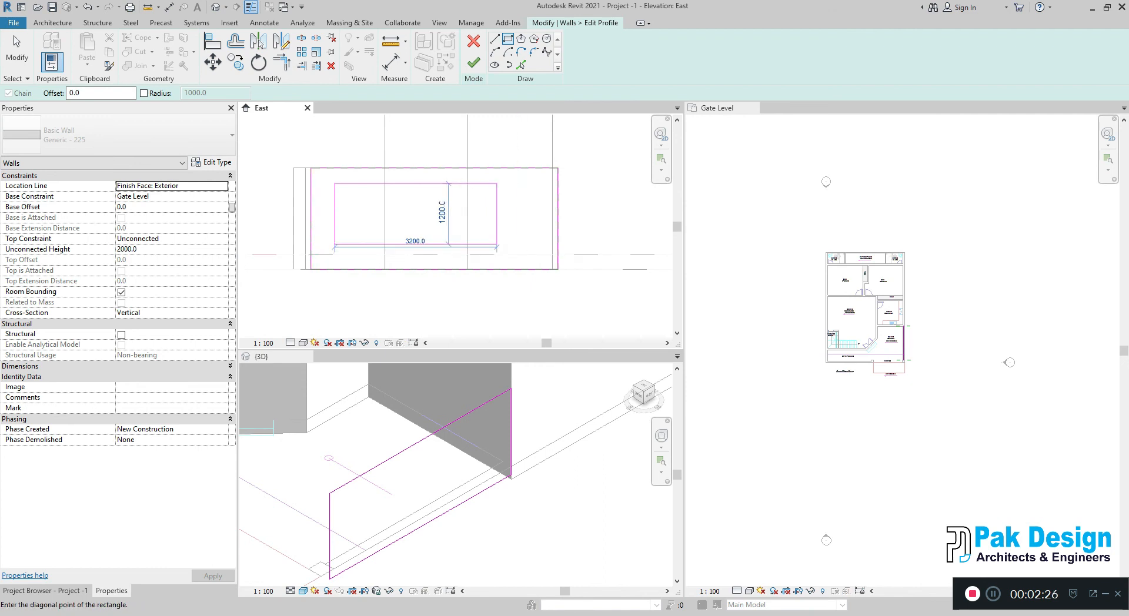
left_click(335, 183)
left_click(527, 249)
left_click(473, 62)
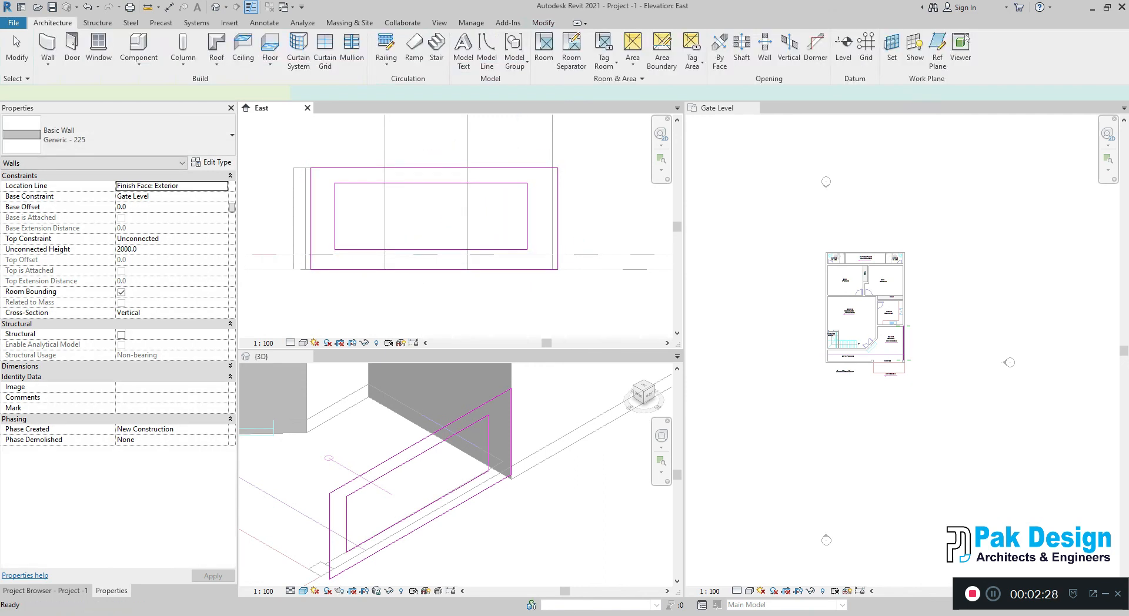
left_click(605, 483)
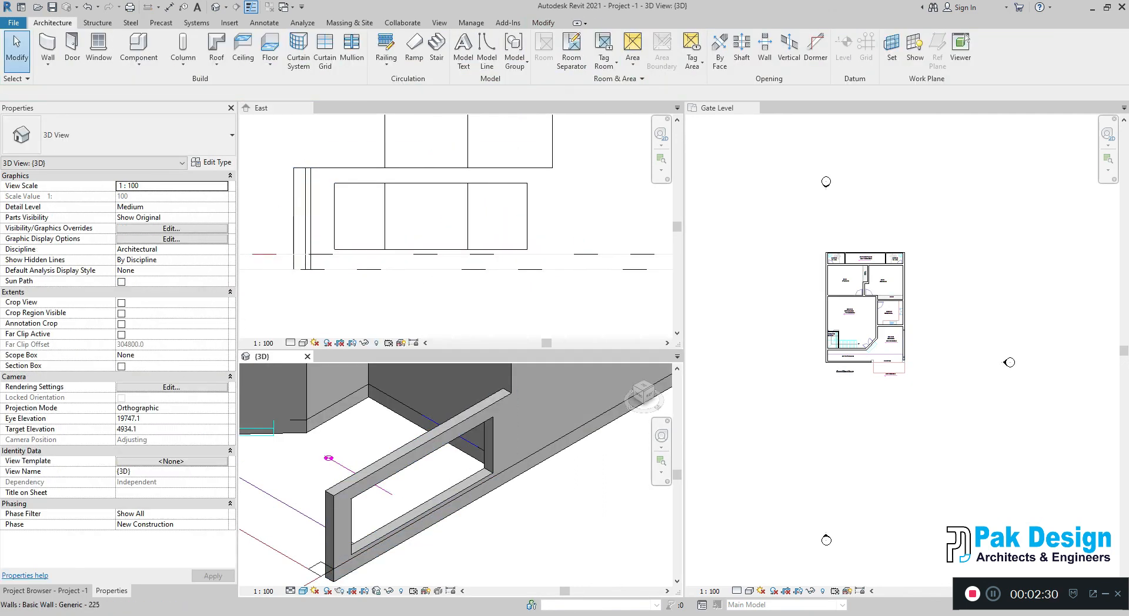
Step: Reopen the boundary wall's profile, delete the rectangular opening and finish the edit
left_click(421, 522)
double_click(376, 180)
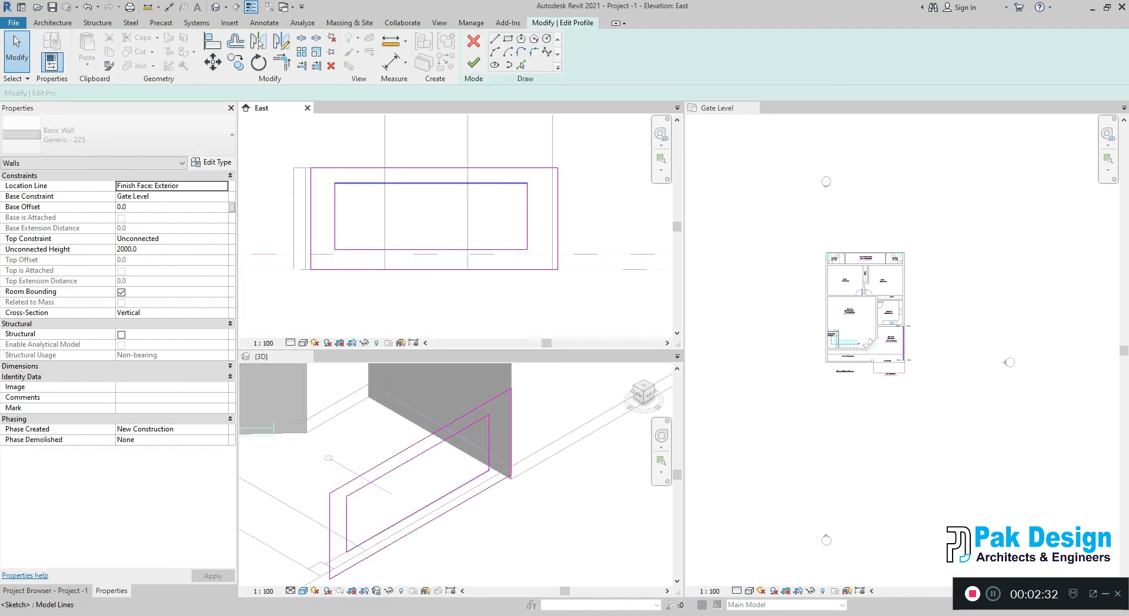
mouse_move(321, 175)
left_mouse_down()
mouse_move(434, 254)
mouse_move(538, 251)
left_mouse_up()
key("Delete")
left_click(472, 63)
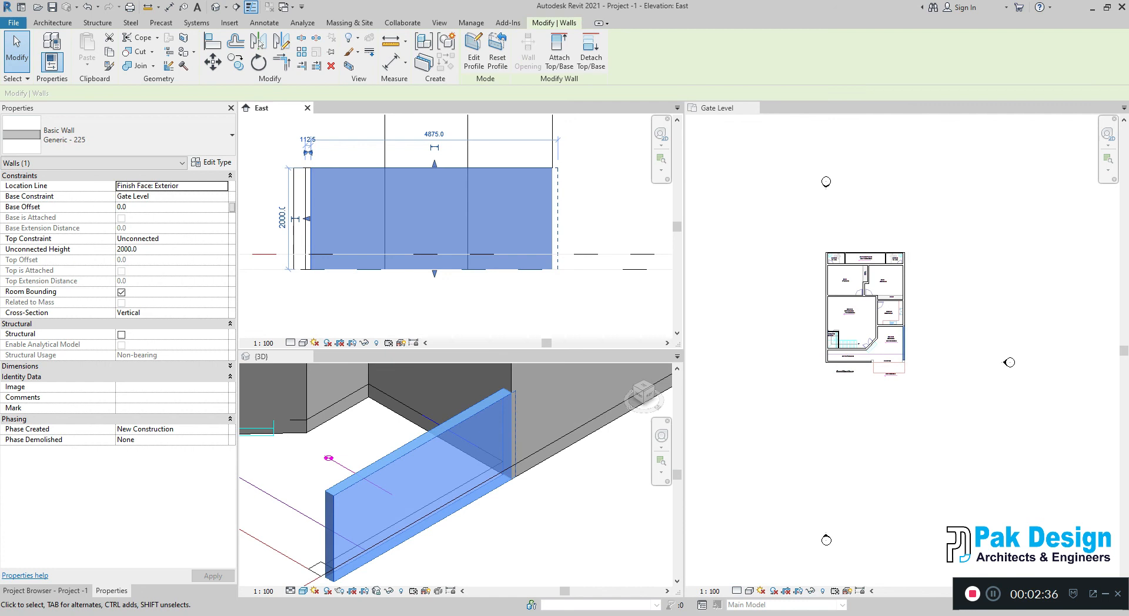
key("Escape")
scroll(478, 450, "down", 6)
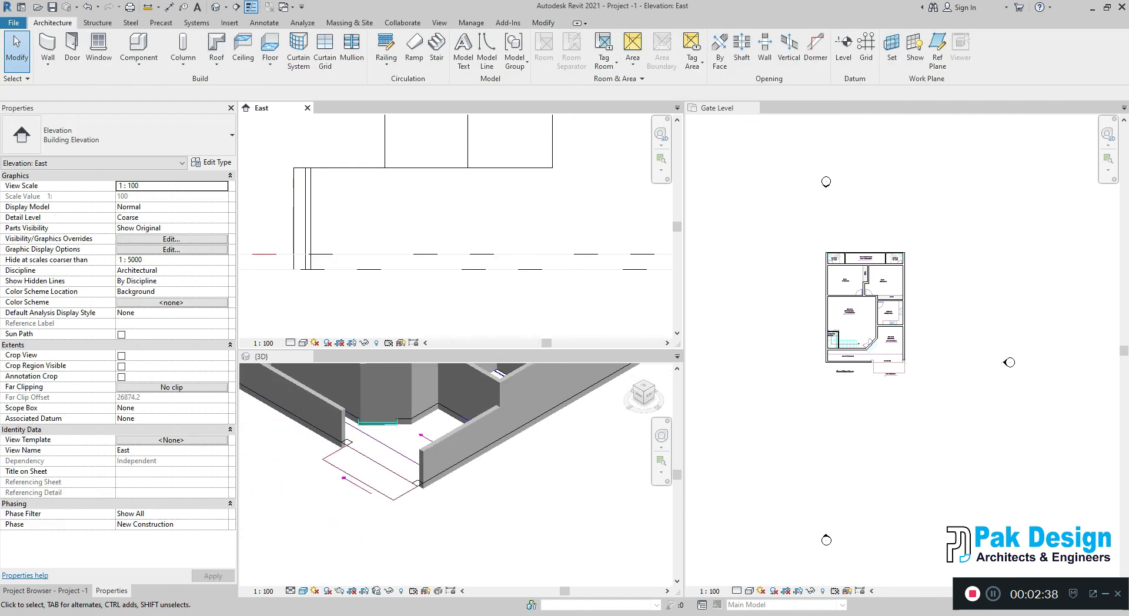
scroll(463, 432, "down", 3)
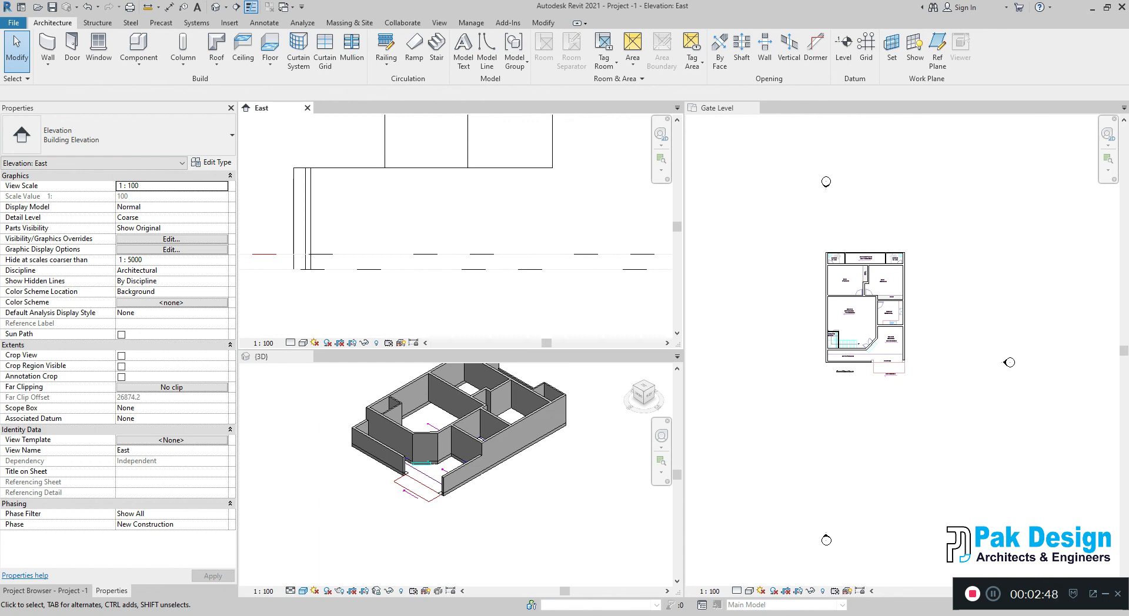
Step: Remove the linked CAD file Xref - GF.dwg from the project through Manage Links
left_click(947, 317)
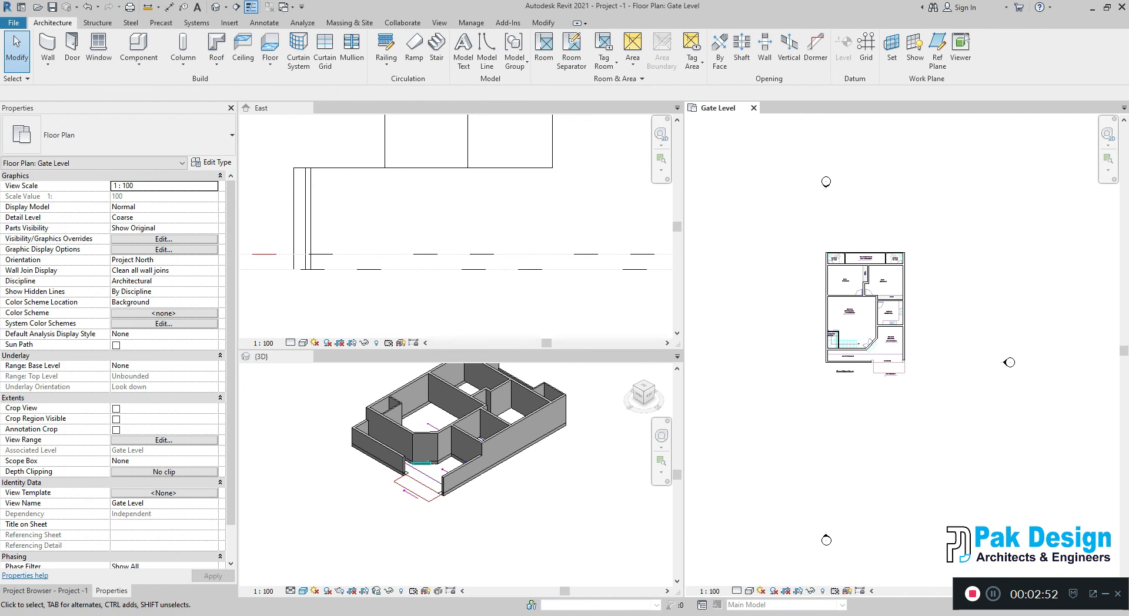
scroll(874, 315, "up", 4)
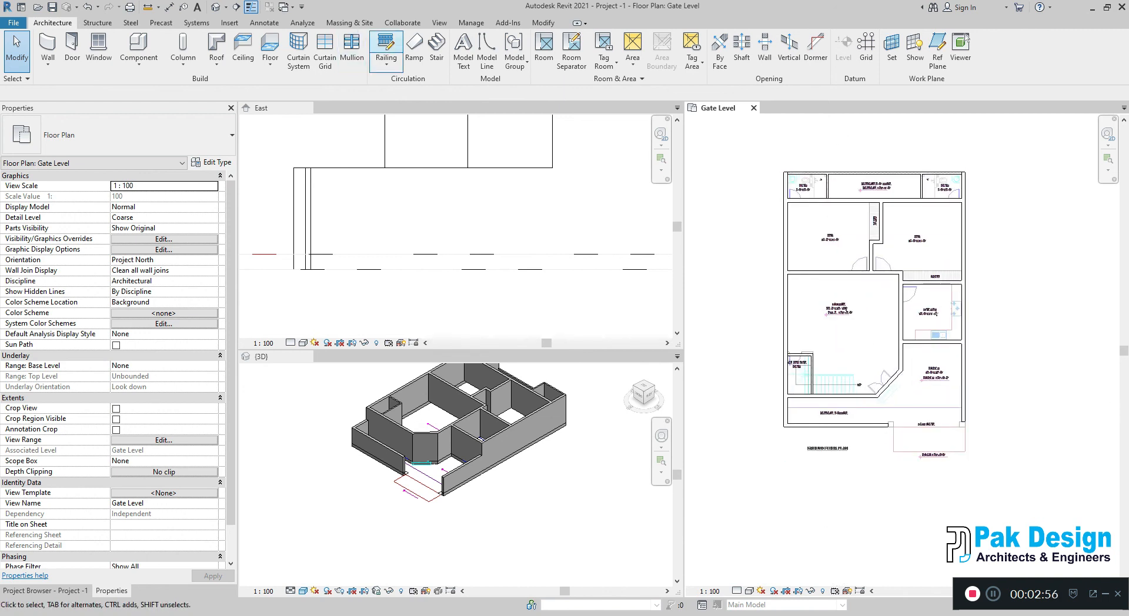
left_click(471, 23)
left_click(745, 50)
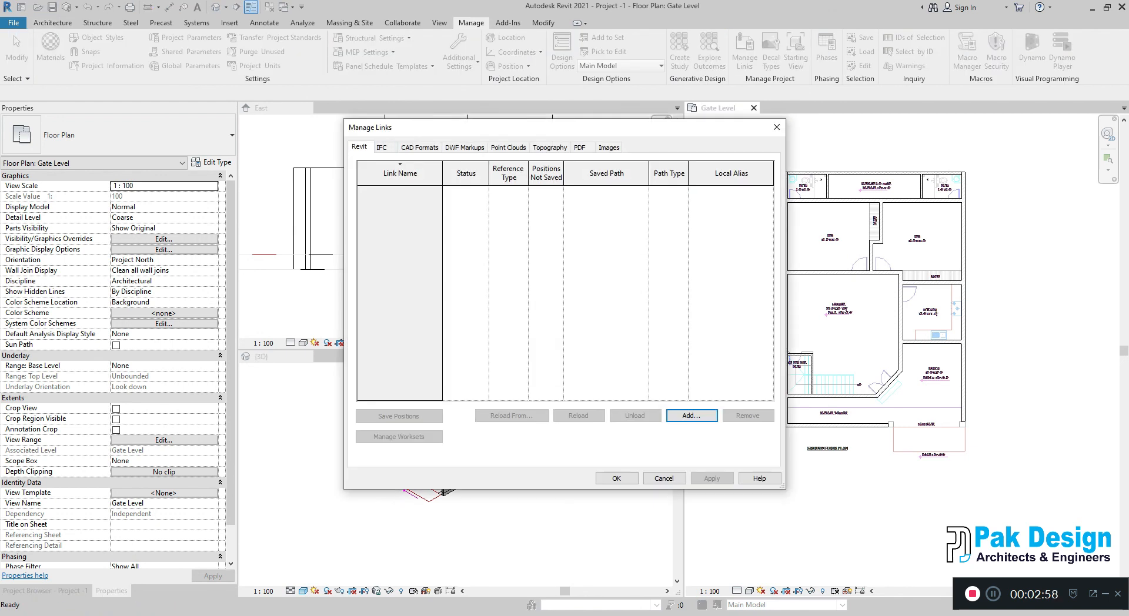
left_click(420, 147)
left_click(414, 190)
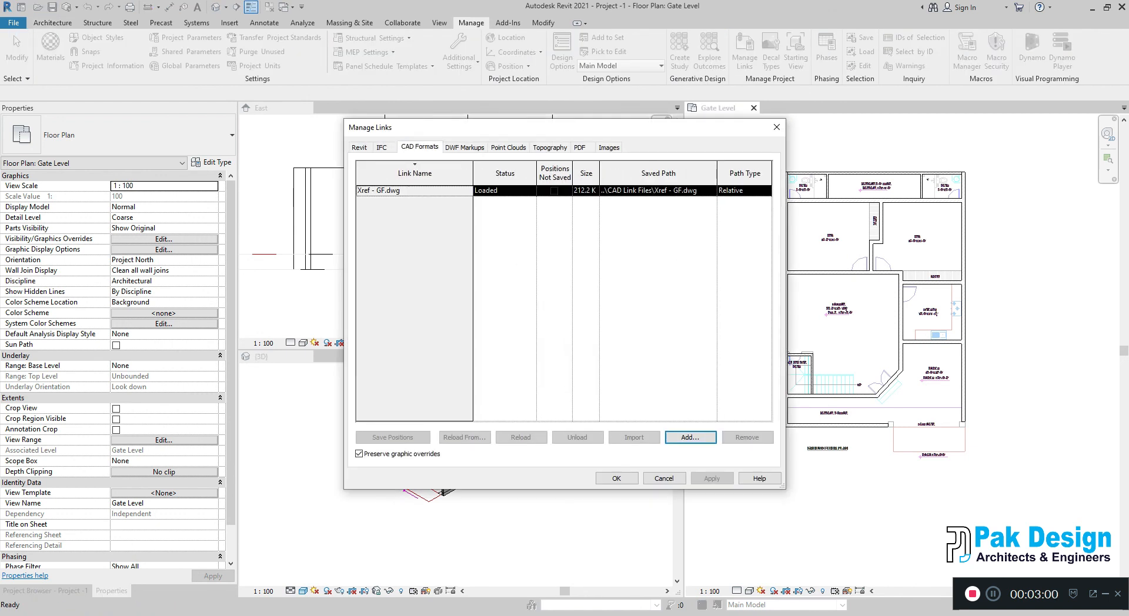
left_click(747, 437)
left_click(616, 478)
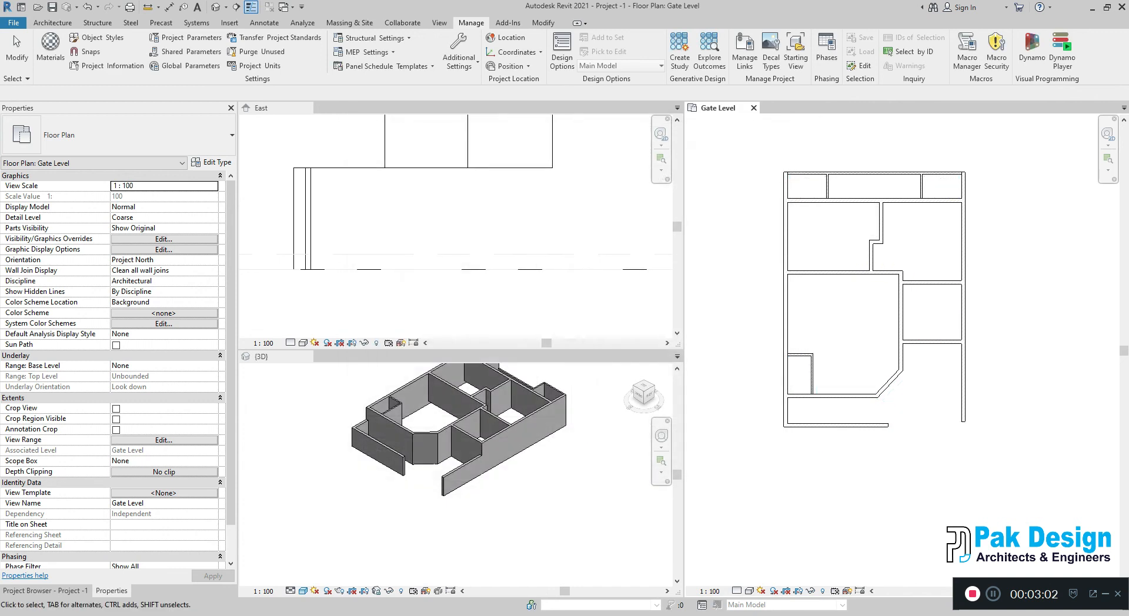
Step: Add a new CAD link in Manage Links, choosing Xref - GF with positioning Auto - Origin to Internal Origin
scroll(931, 283, "down", 2)
scroll(998, 269, "up", 3)
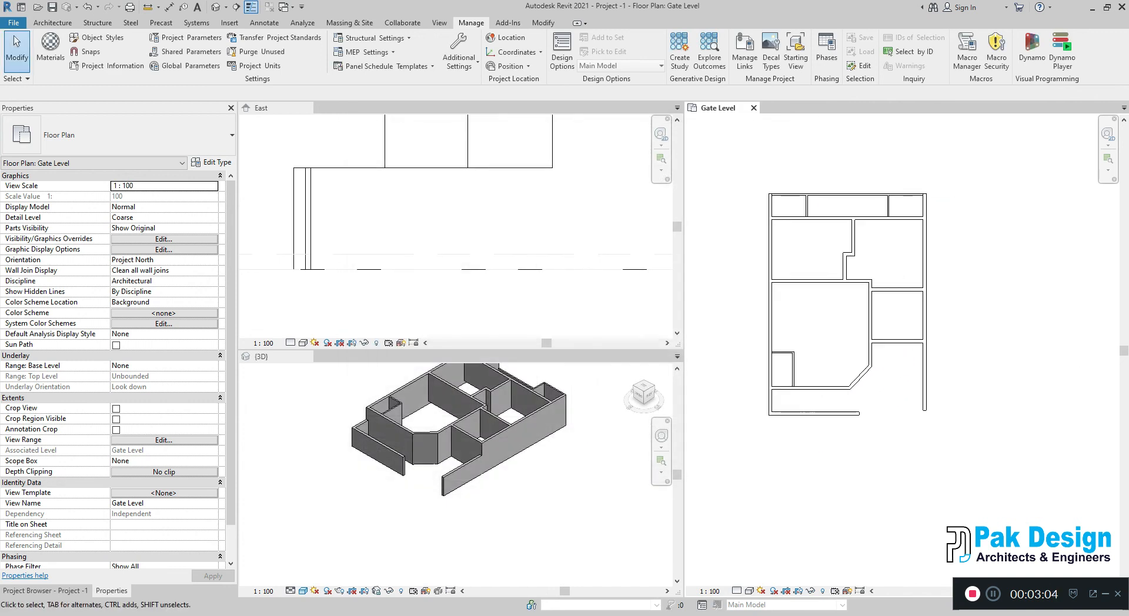
scroll(949, 262, "down", 1)
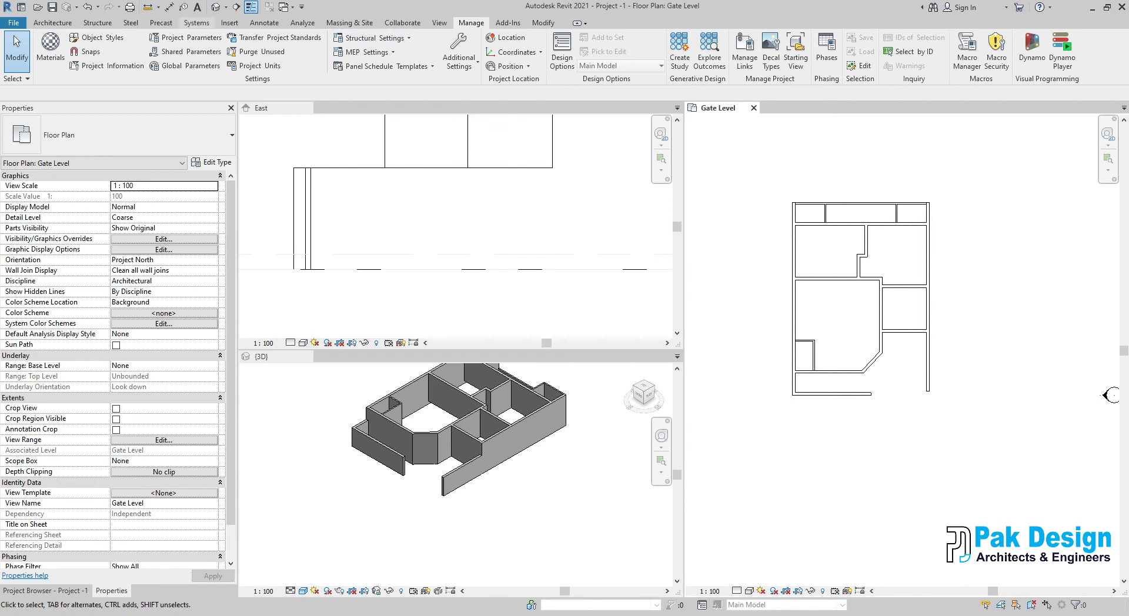
left_click(230, 23)
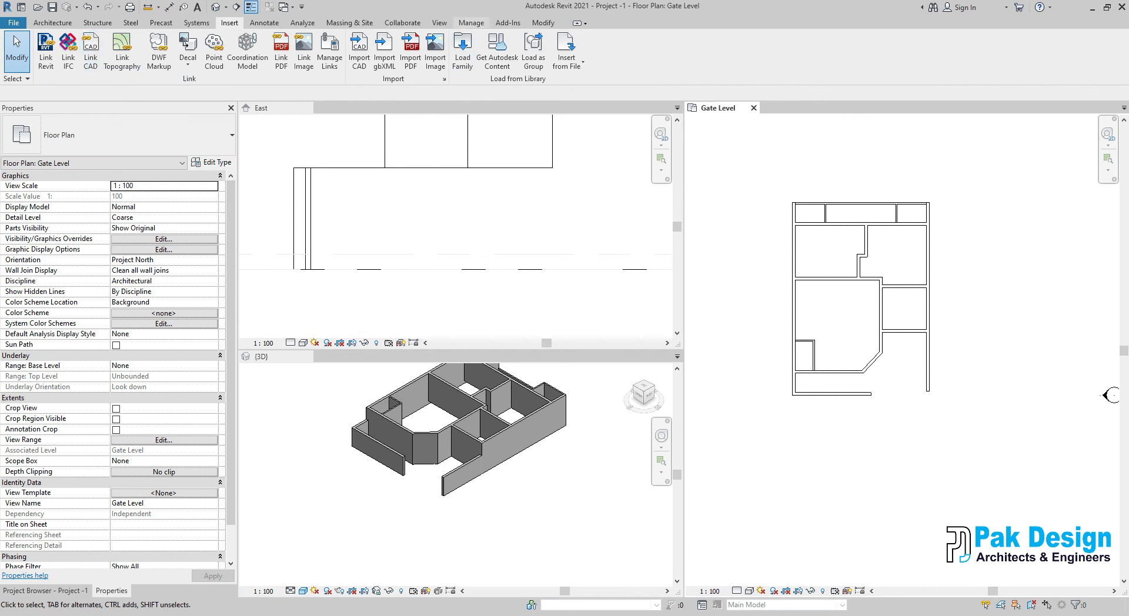
left_click(471, 23)
left_click(744, 50)
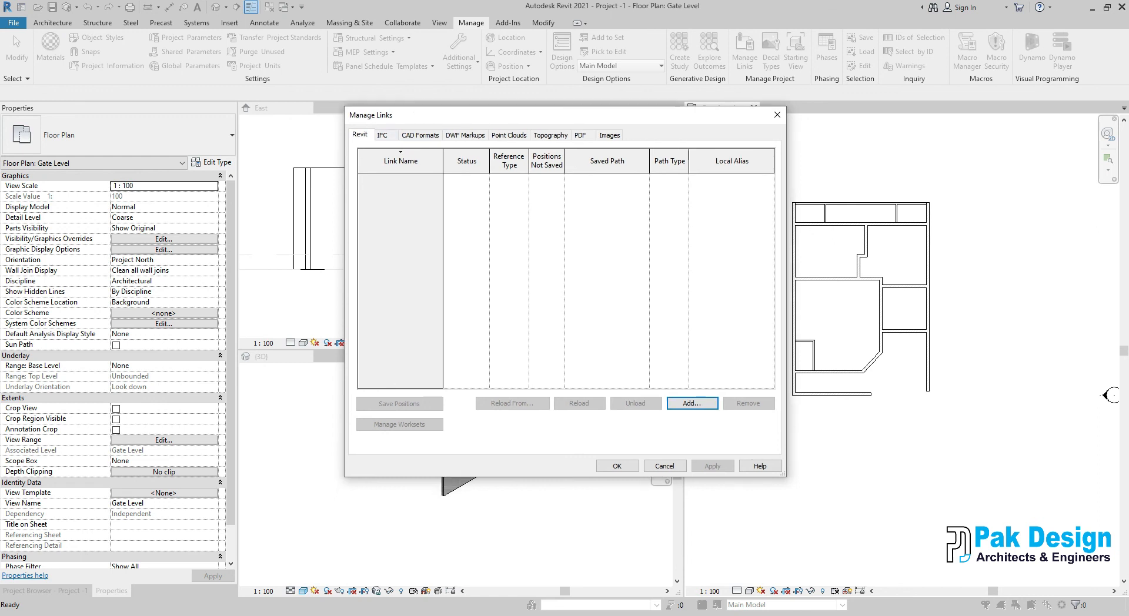
left_click(420, 135)
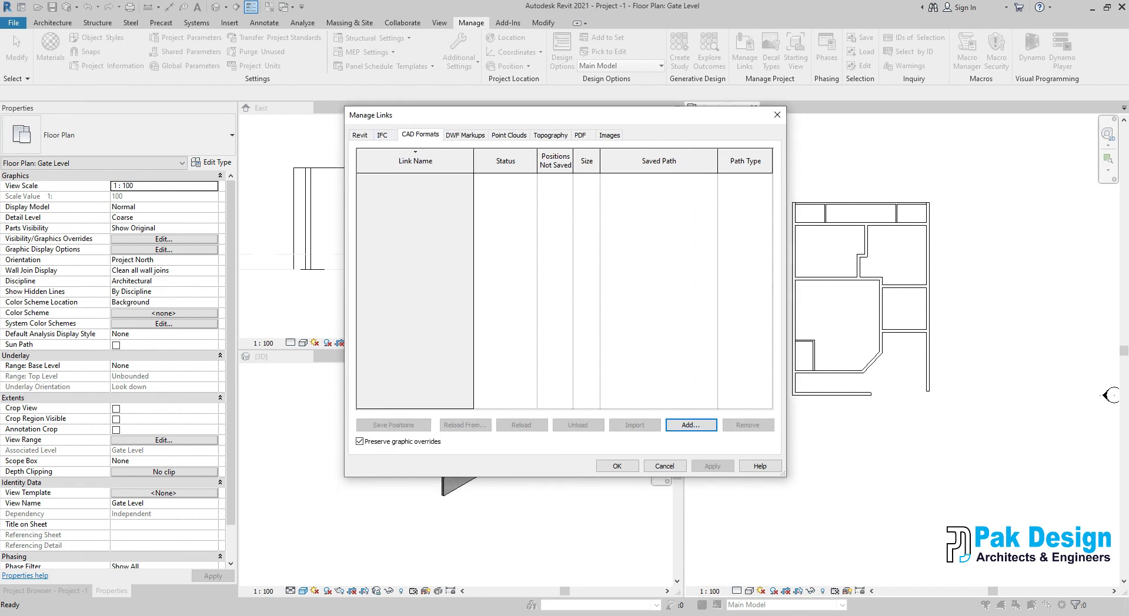
left_click(691, 424)
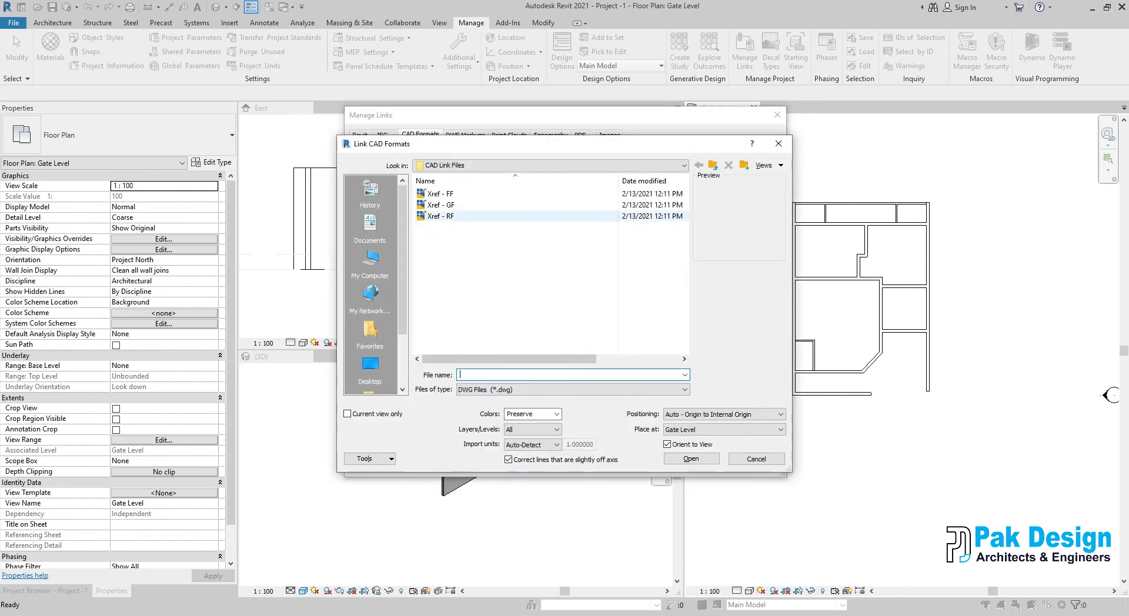
left_click(457, 205)
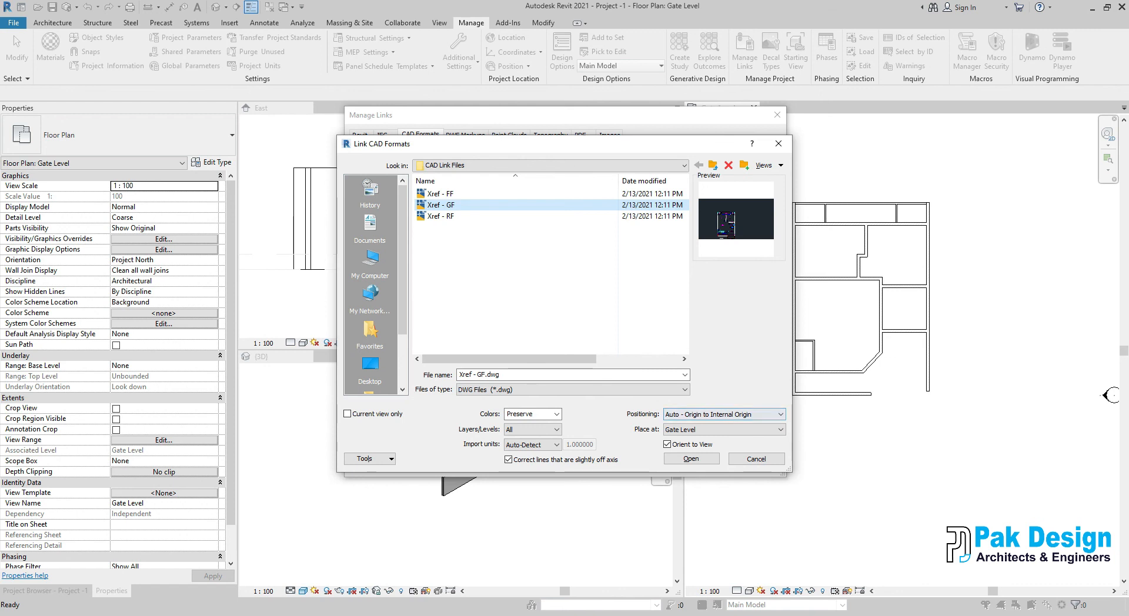
left_click(781, 414)
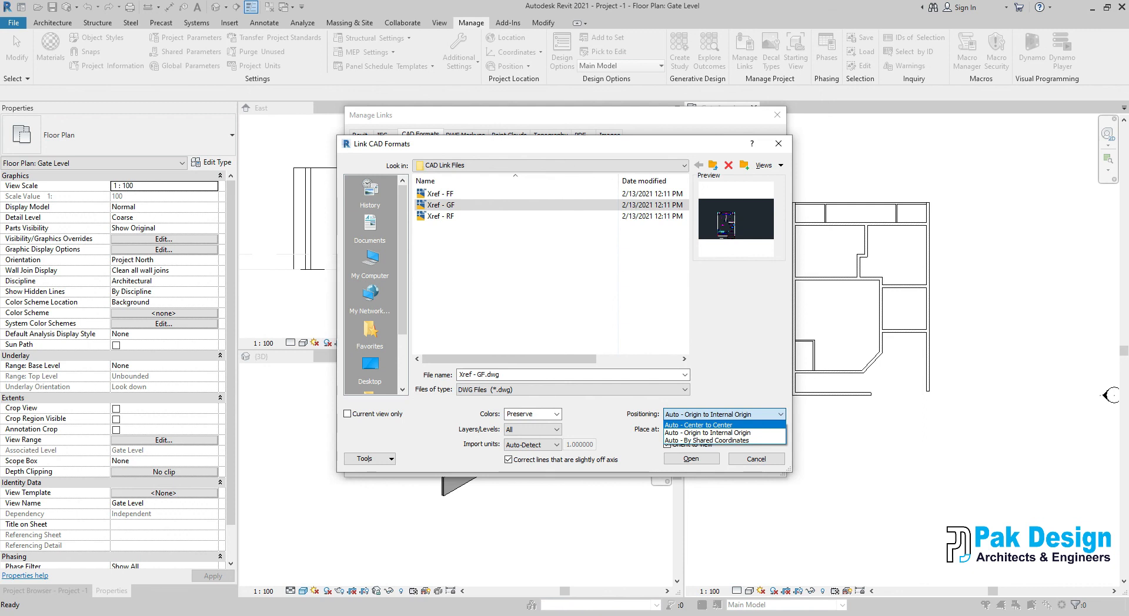
left_click(707, 433)
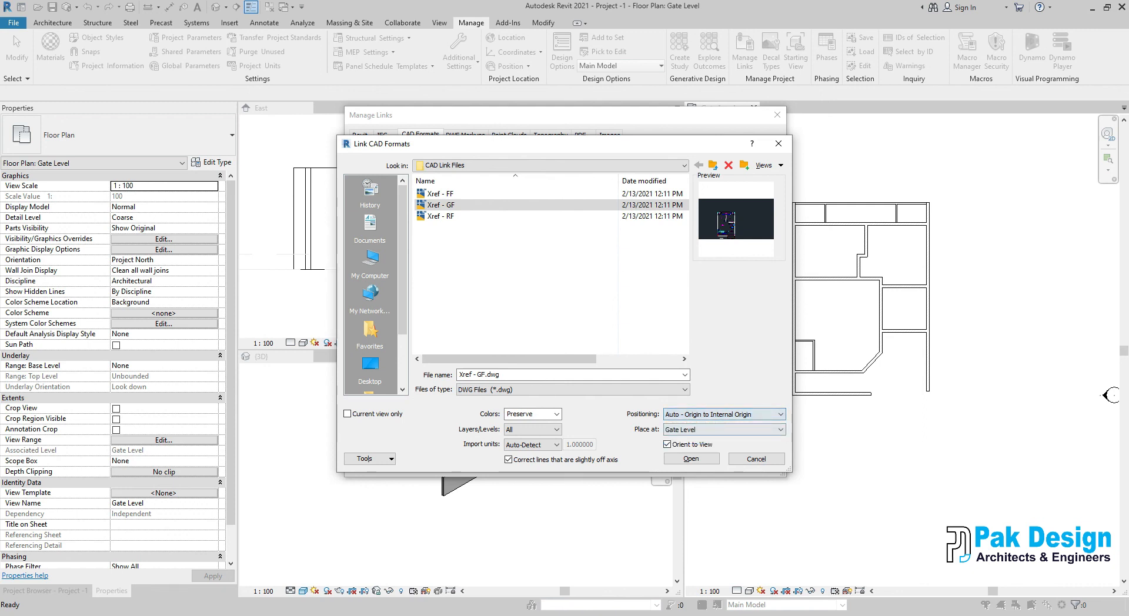
Step: Set the CAD link's colors to Preserve and its layers/levels to All
left_click(532, 414)
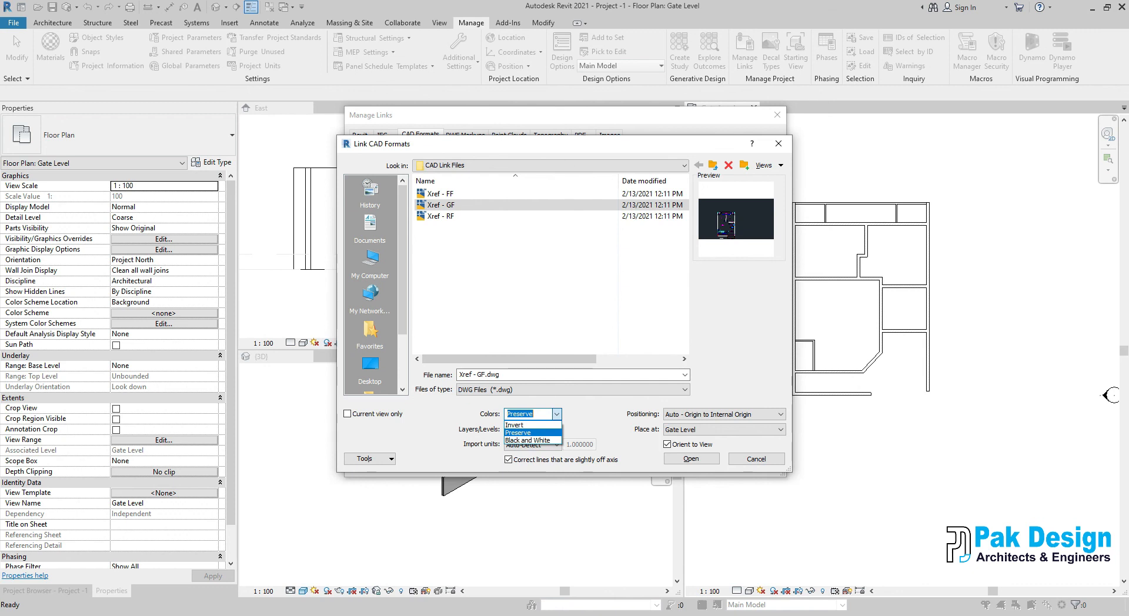
left_click(518, 433)
left_click(532, 429)
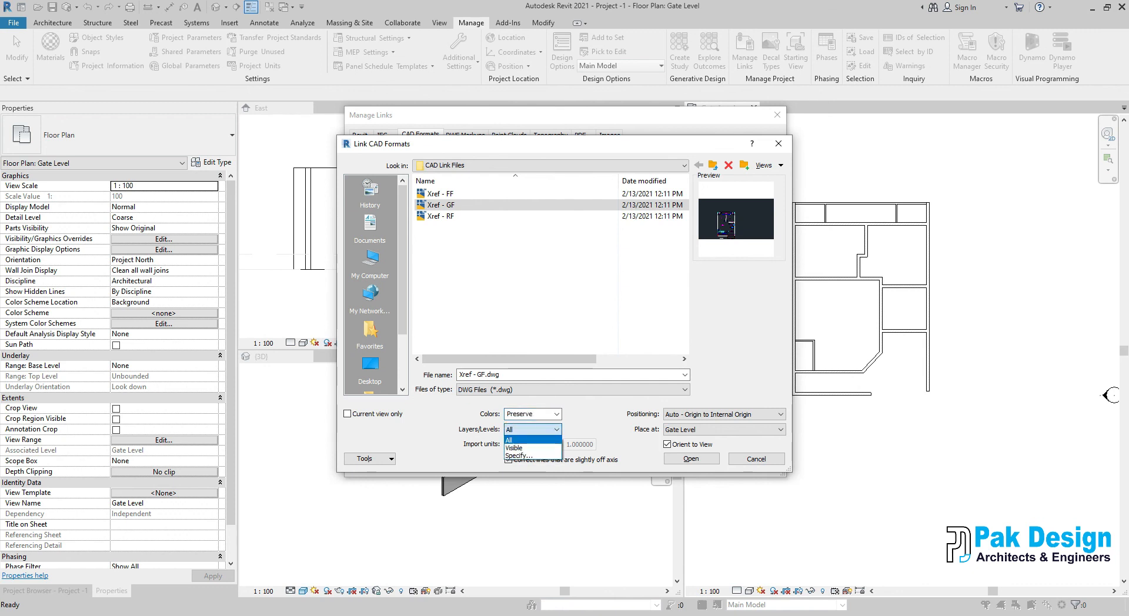
key("Down")
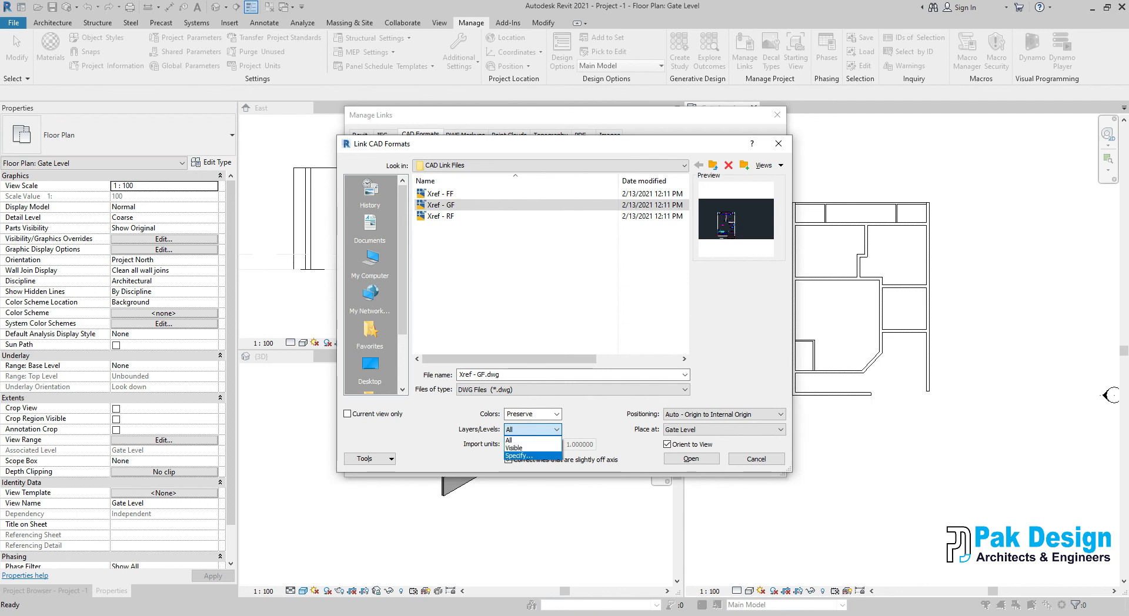
left_click(518, 441)
Step: Set the CAD link's import units to Auto-Detect, link the drawing into the project and confirm Manage Links
left_click(532, 444)
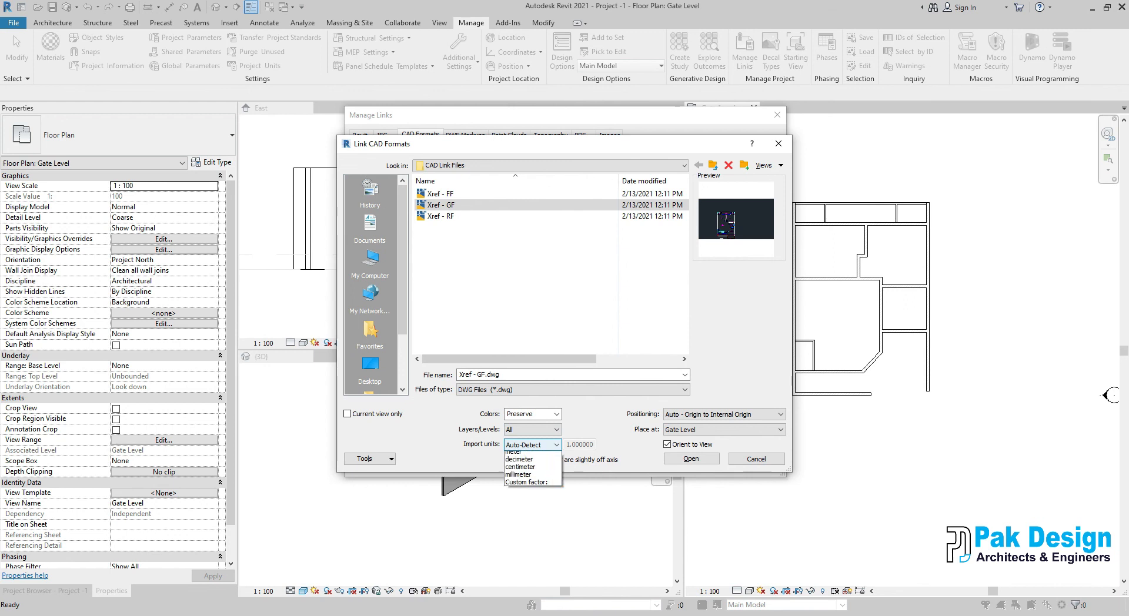
left_click(532, 444)
left_click(533, 444)
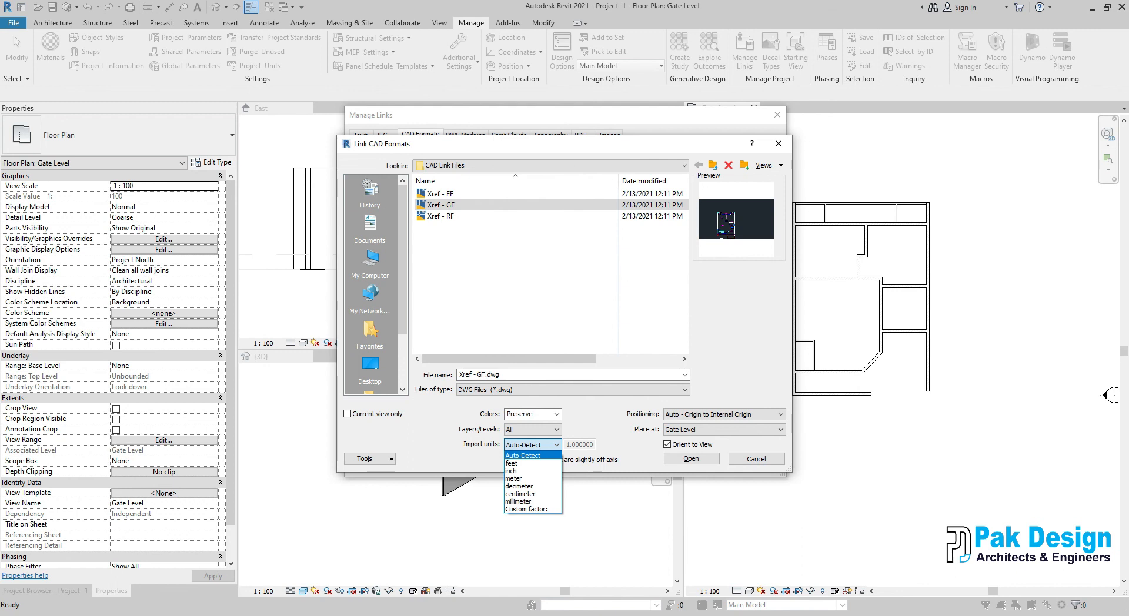
left_click(532, 444)
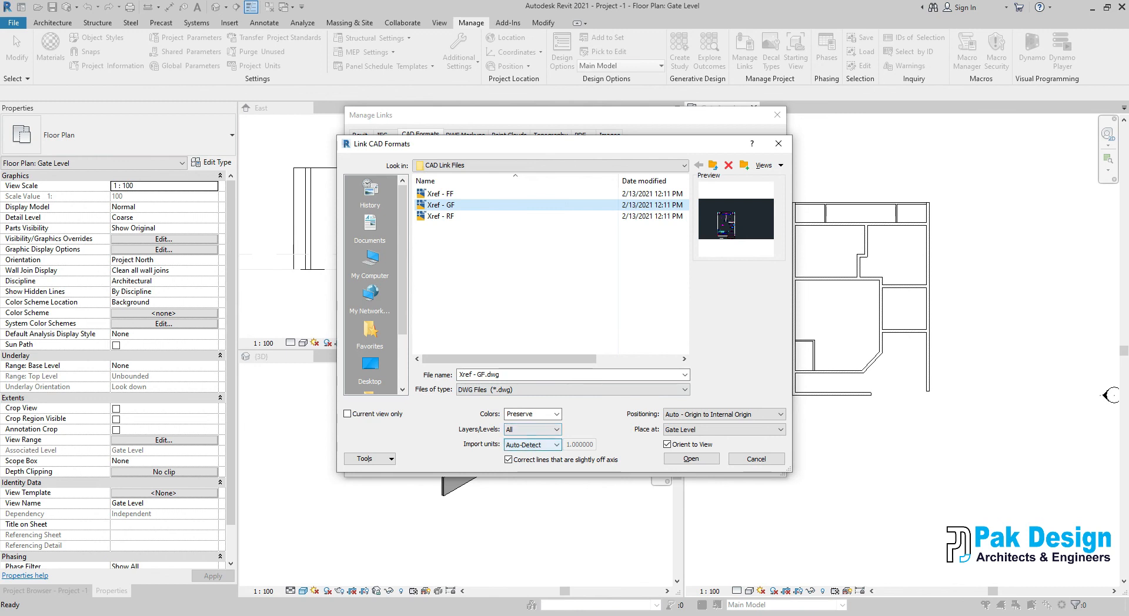
left_click(533, 444)
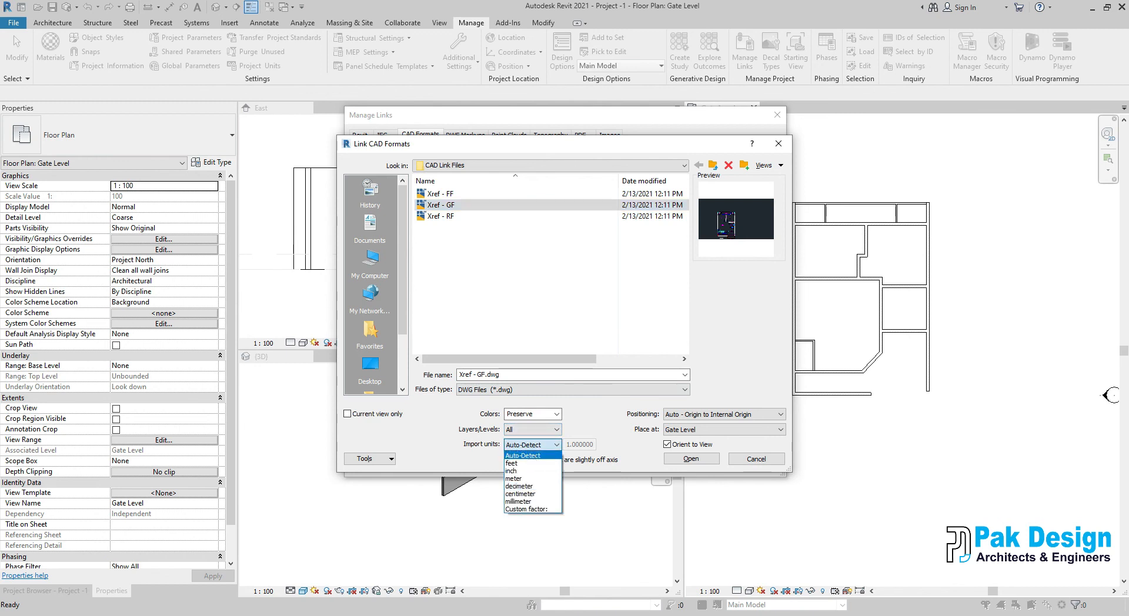
left_click(524, 456)
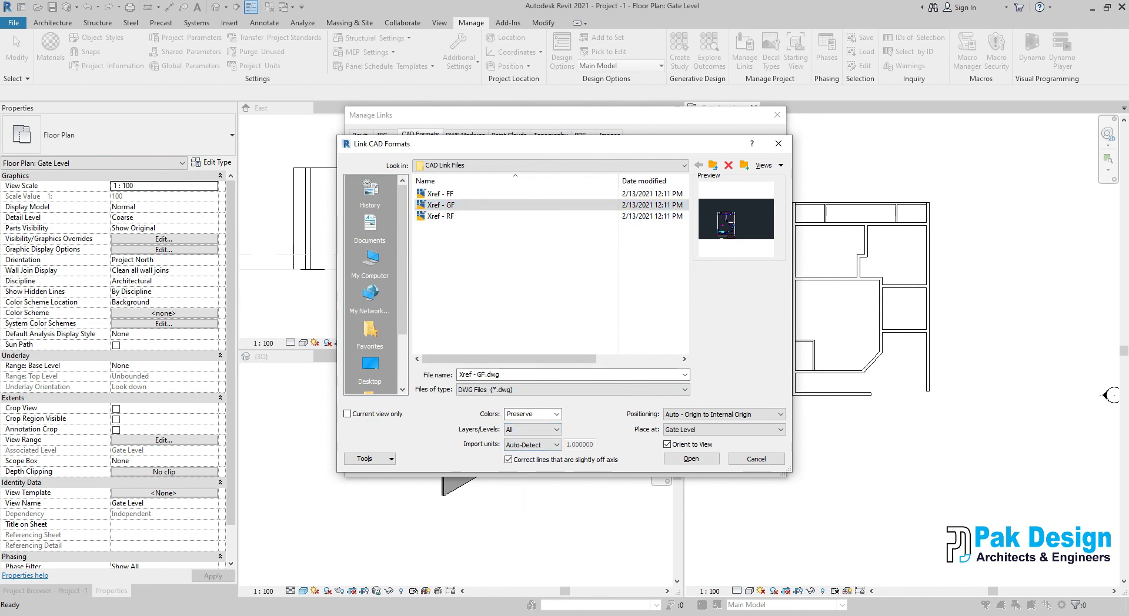
left_click(532, 445)
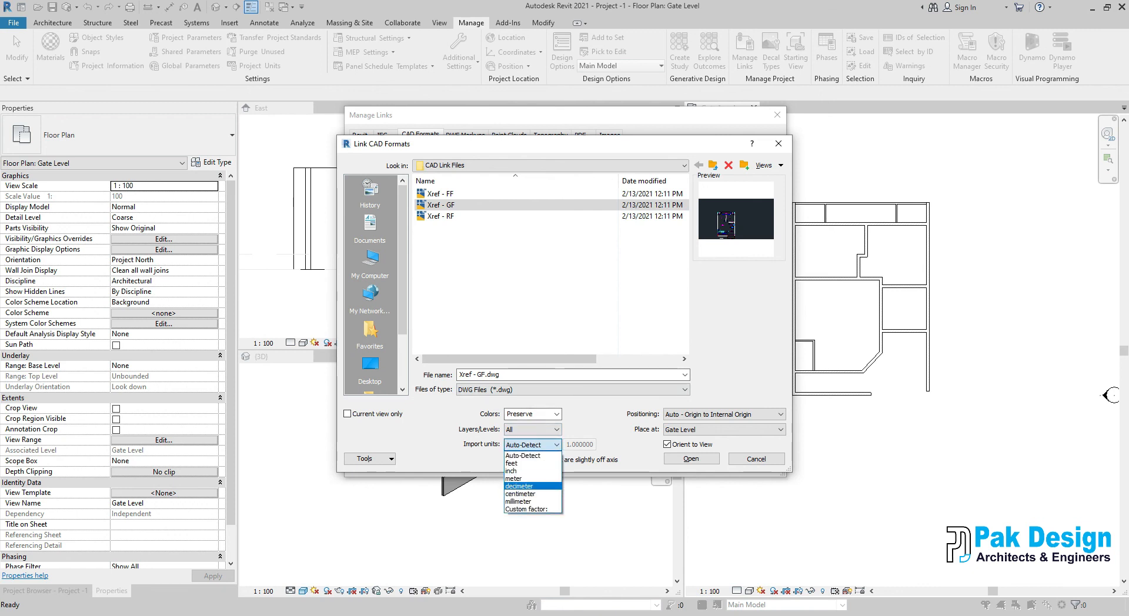
left_click(523, 455)
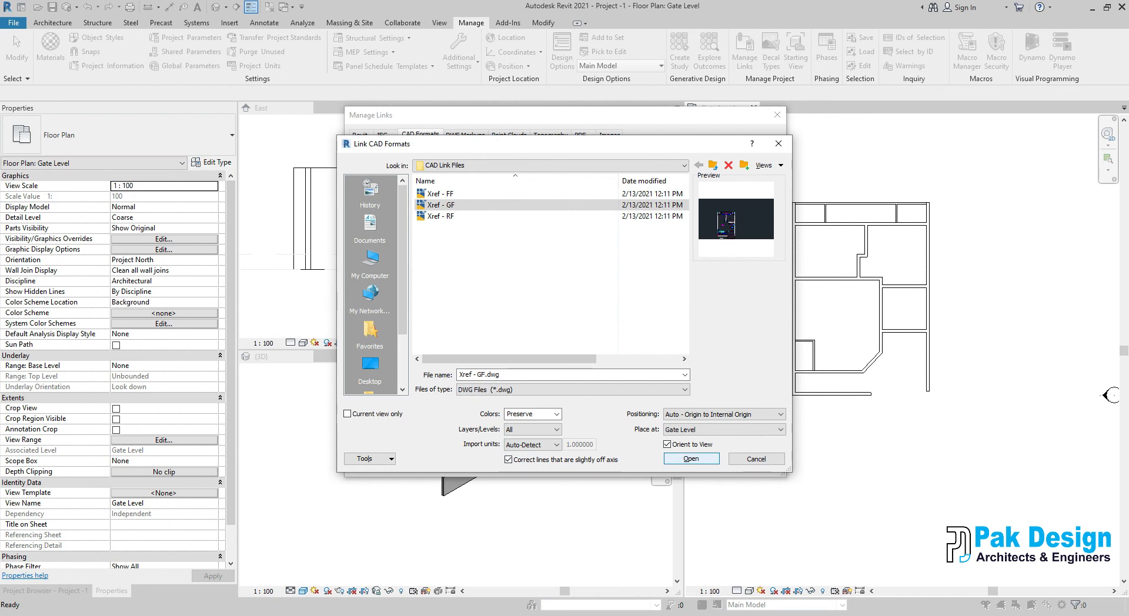
left_click(691, 458)
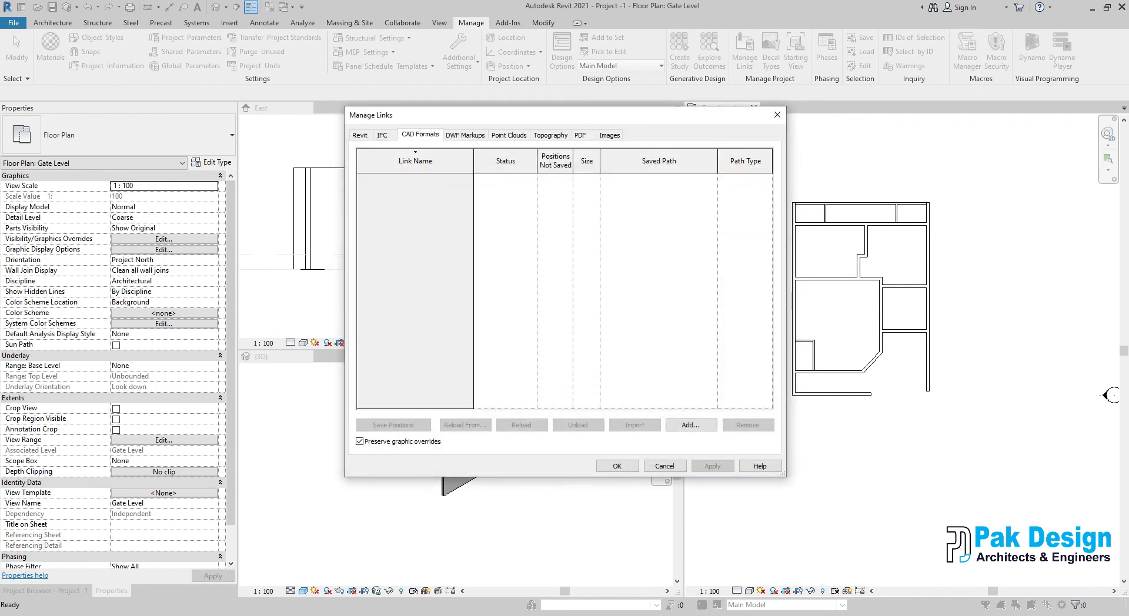
left_click(617, 466)
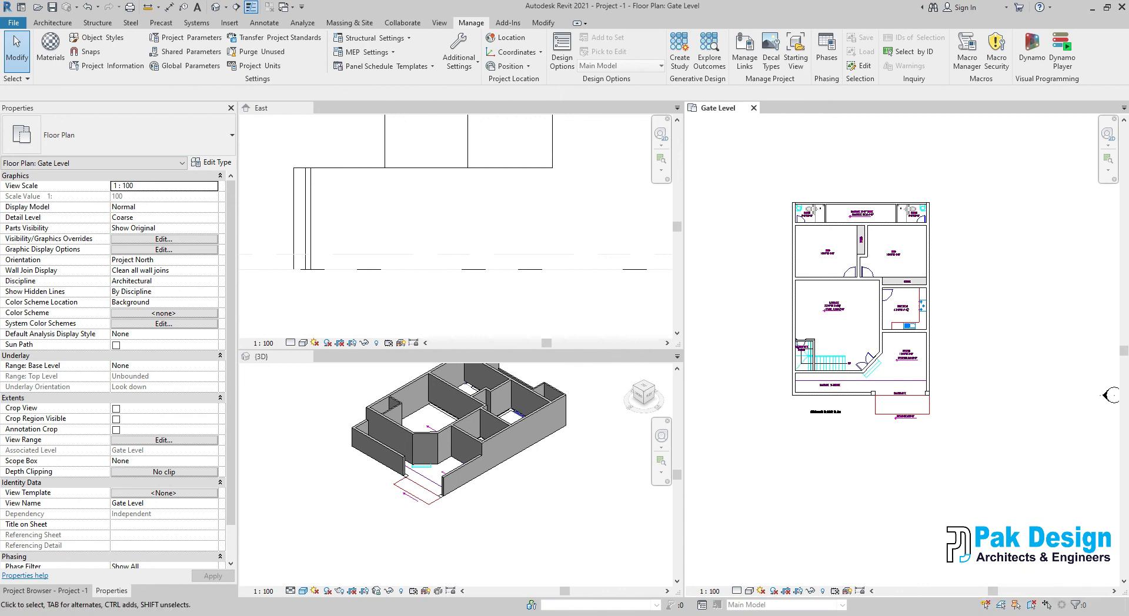
Step: Select the linked CAD drawing in the Gate Level plan and shift it twice away from the walls
scroll(912, 402, "up", 2)
scroll(895, 411, "down", 2)
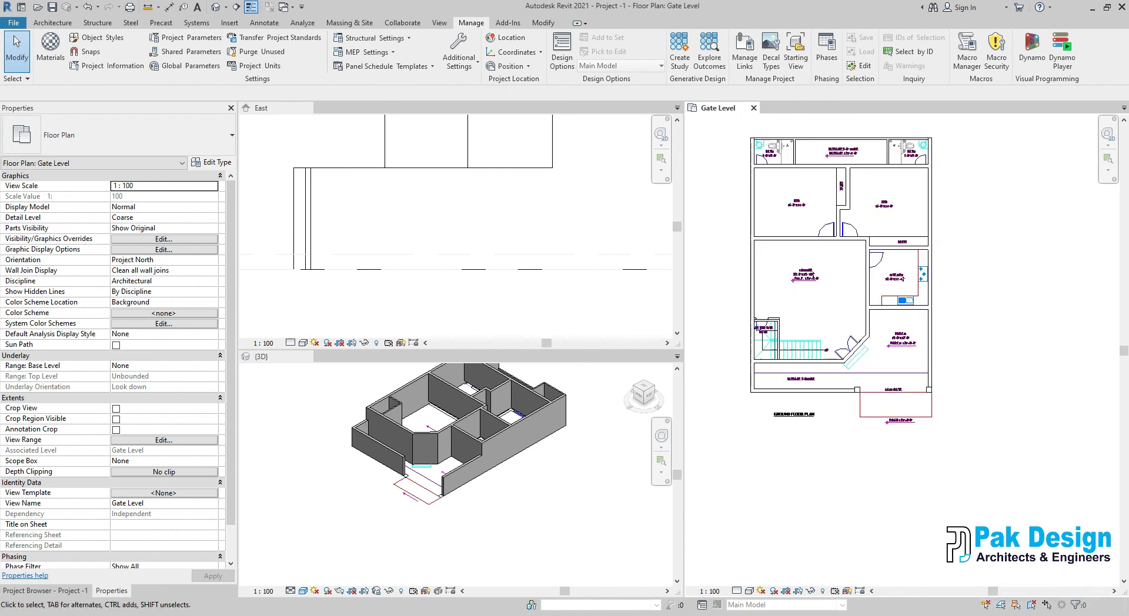
left_click(1106, 397)
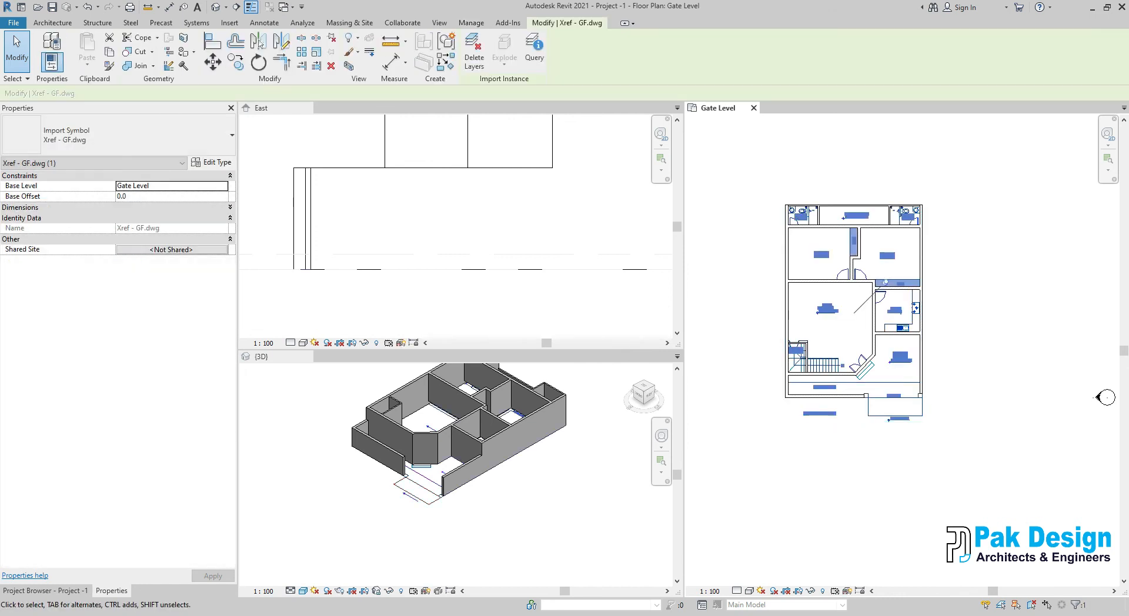
key("Escape")
left_click(881, 420)
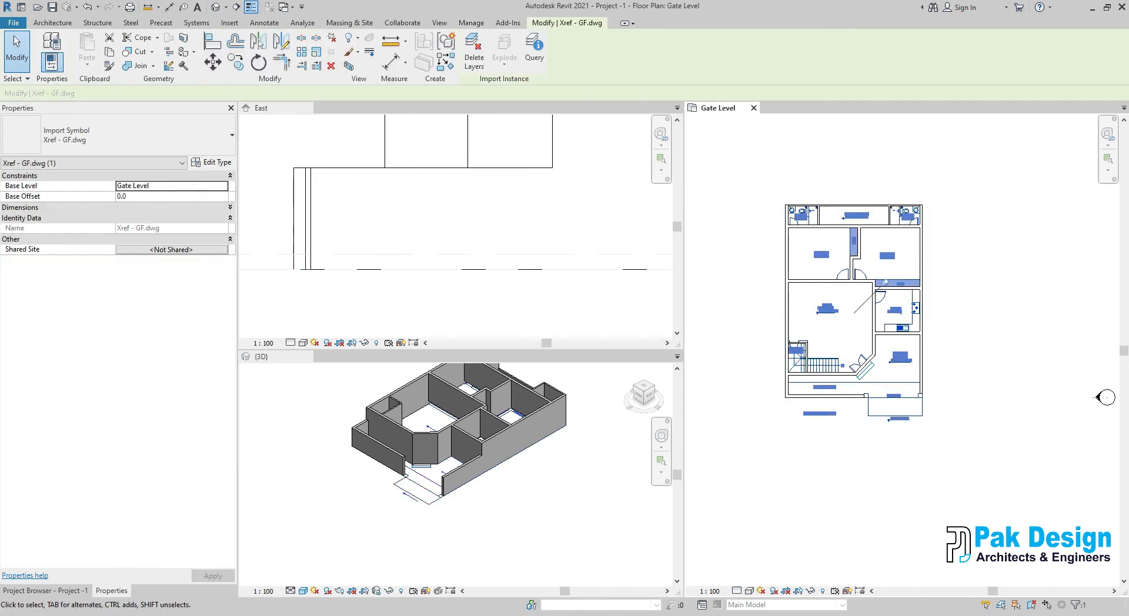
scroll(883, 272, "up", 1)
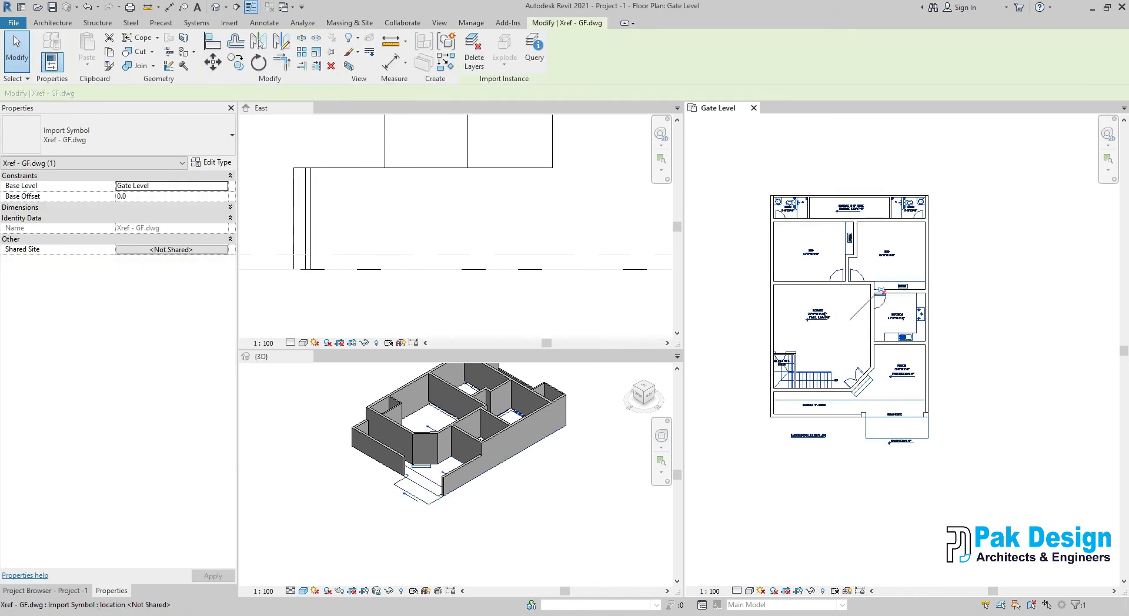
left_click_drag(882, 287, 999, 288)
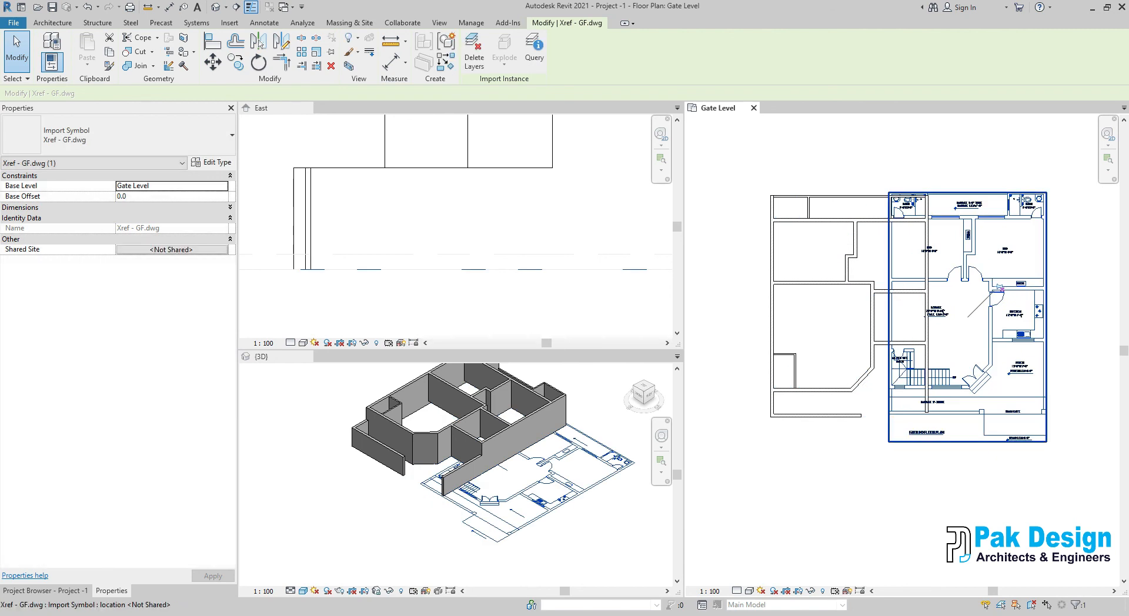
left_click_drag(943, 312, 831, 351)
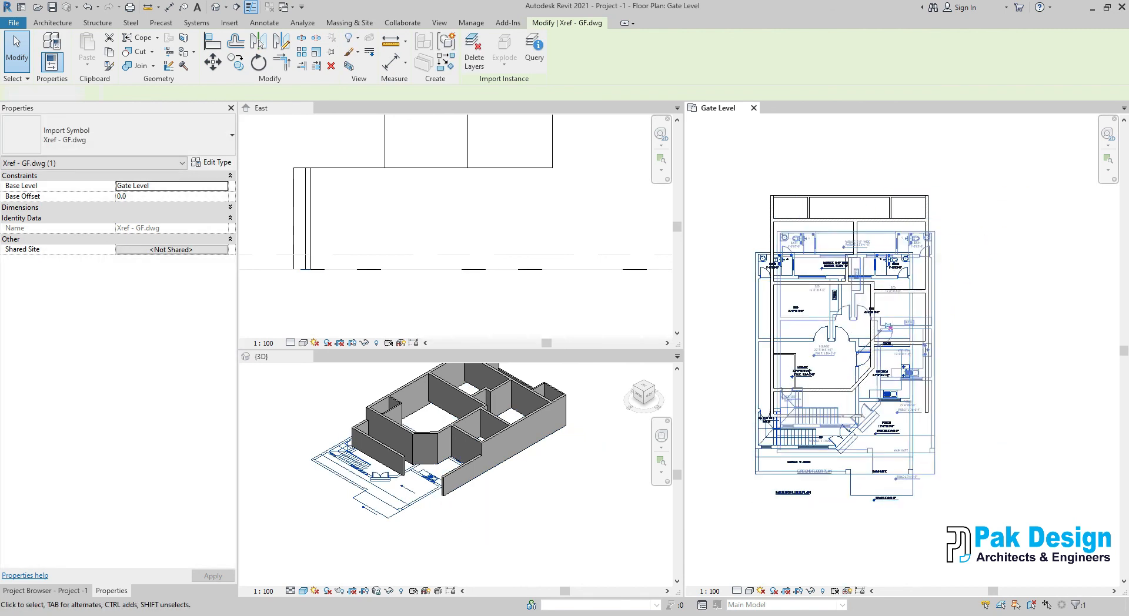
Step: Deselect the linked CAD drawing and undo both of its trial moves
key("Escape")
key("ctrl+z")
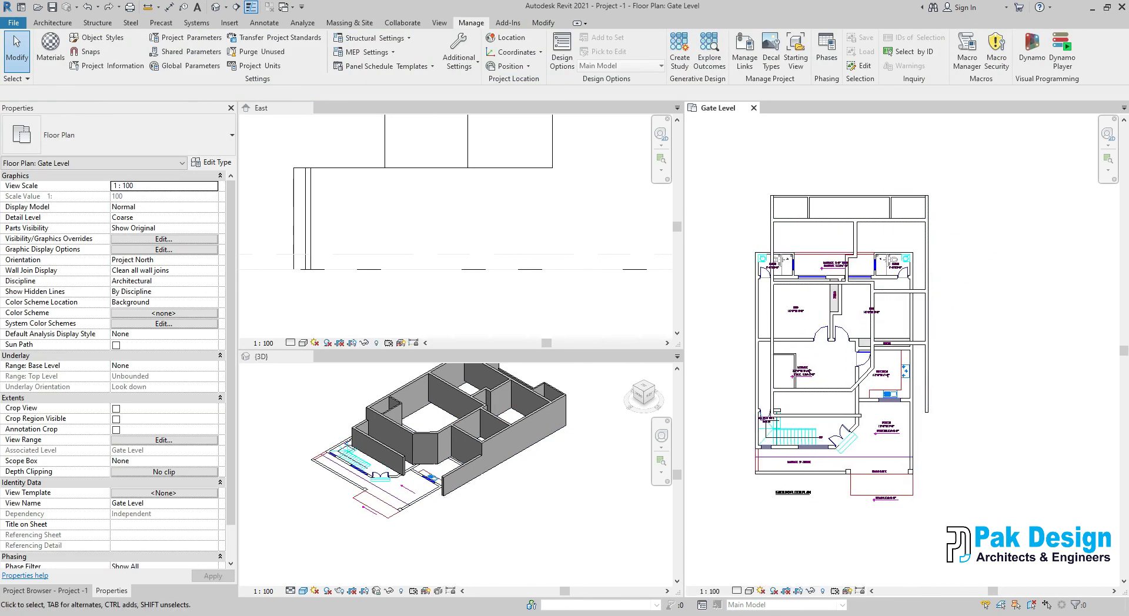
key("ctrl+y")
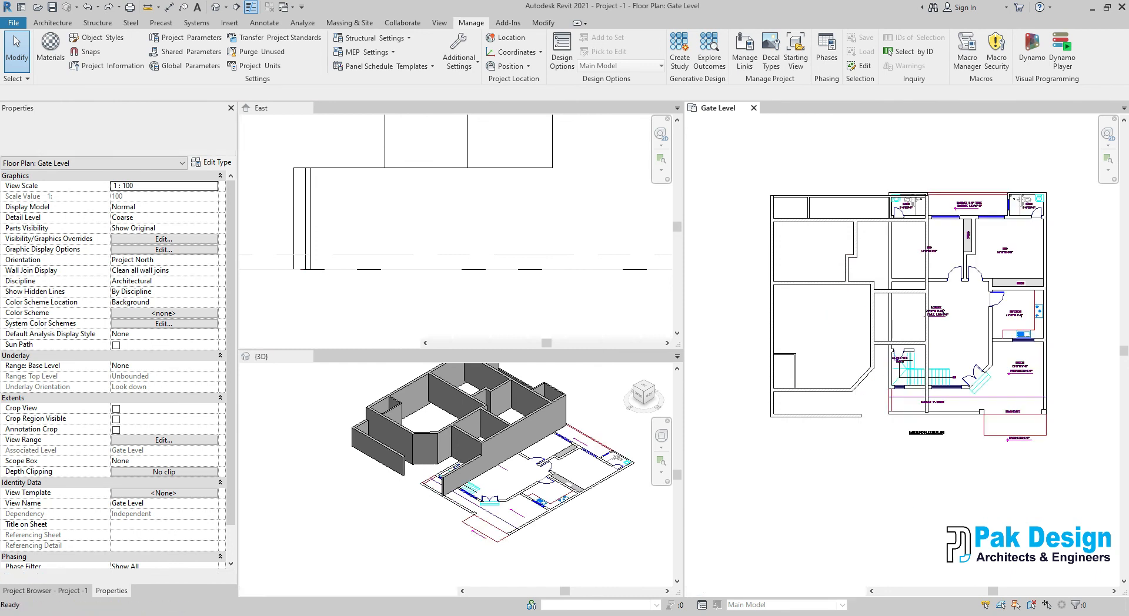
key("ctrl+z")
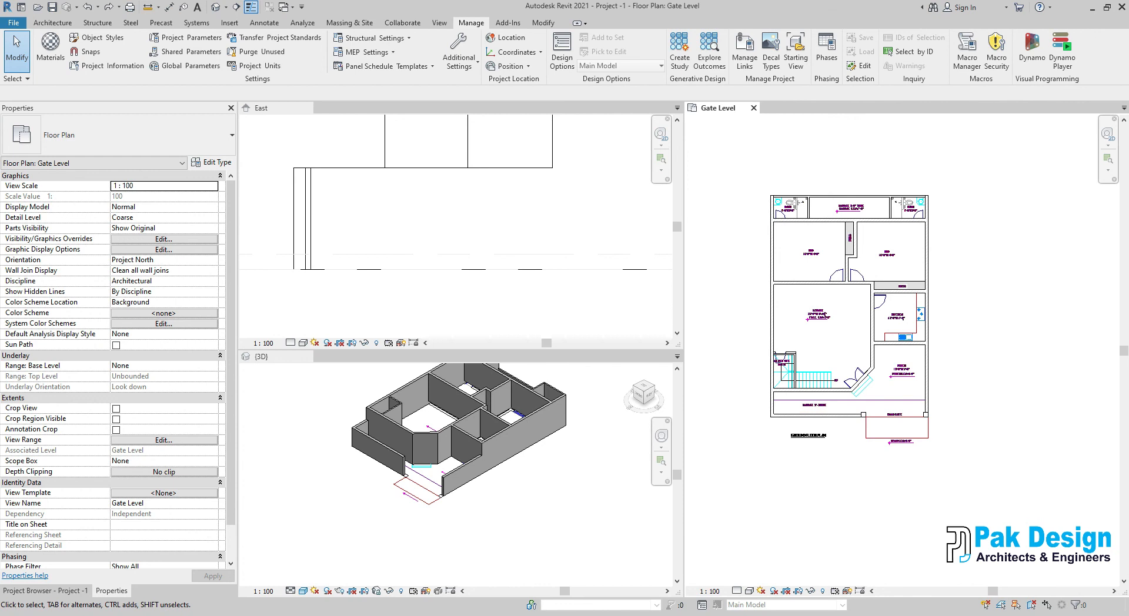
Step: Examine how the linked CAD drawing lies beneath the walls in the 3D view
scroll(491, 475, "down", 2)
scroll(547, 426, "up", 2)
scroll(518, 505, "down", 1)
scroll(516, 506, "down", 1)
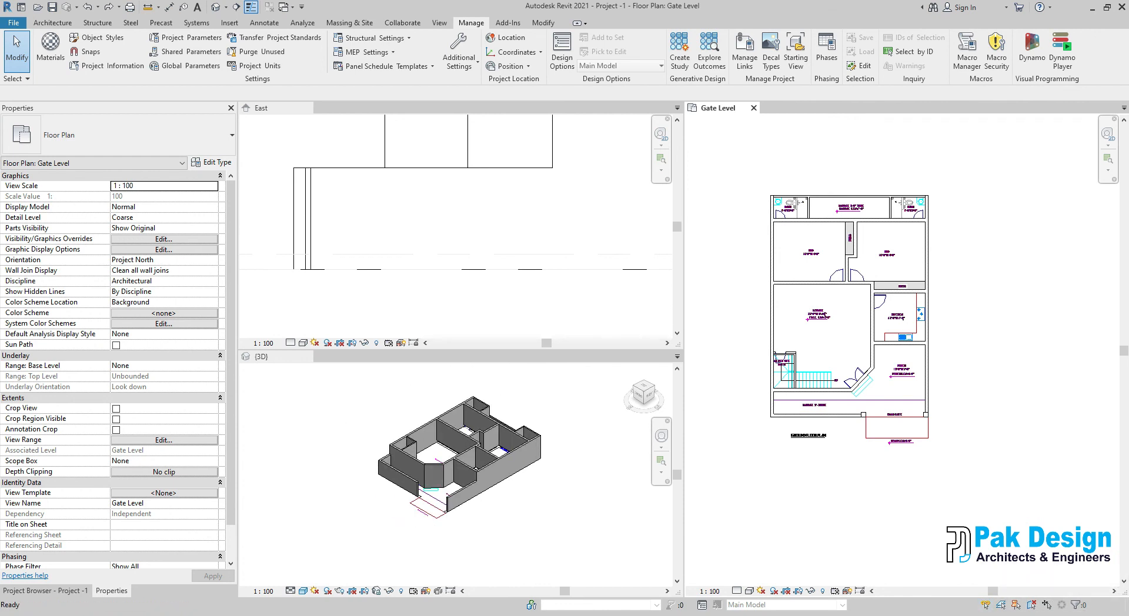
left_click(516, 506)
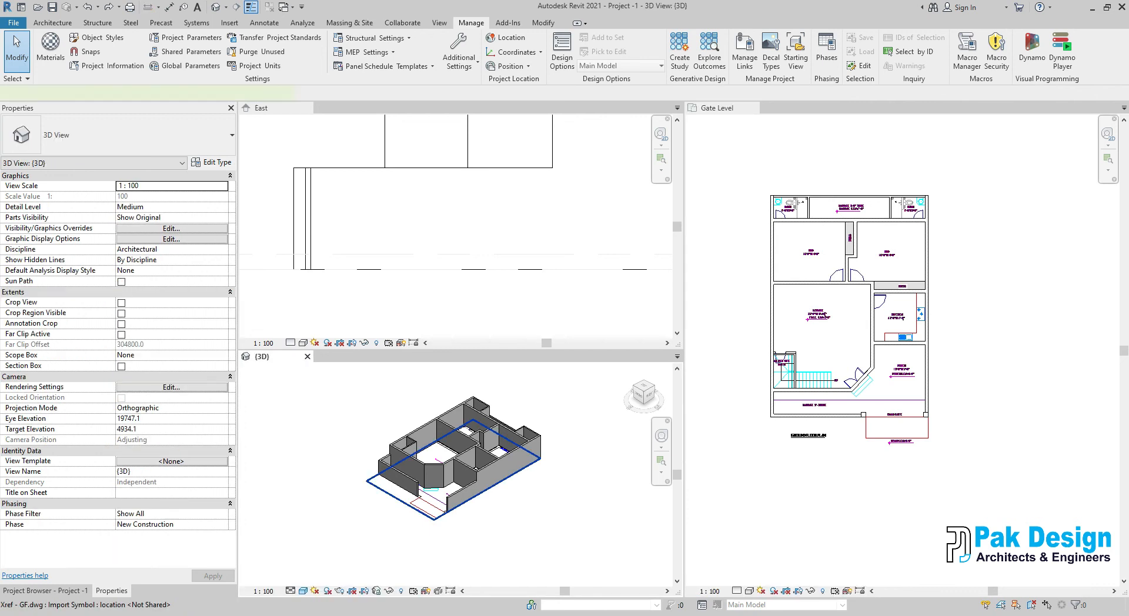
key("Escape")
scroll(481, 496, "up", 3)
scroll(446, 509, "down", 2)
scroll(447, 506, "down", 2)
scroll(466, 454, "up", 3)
scroll(442, 446, "down", 3)
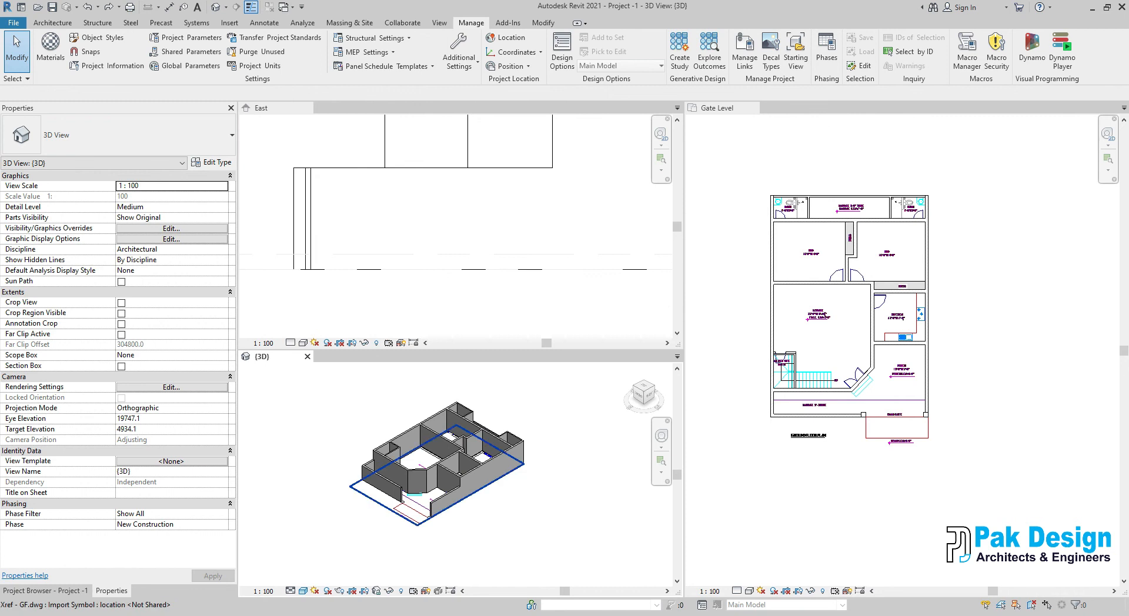
scroll(419, 503, "up", 3)
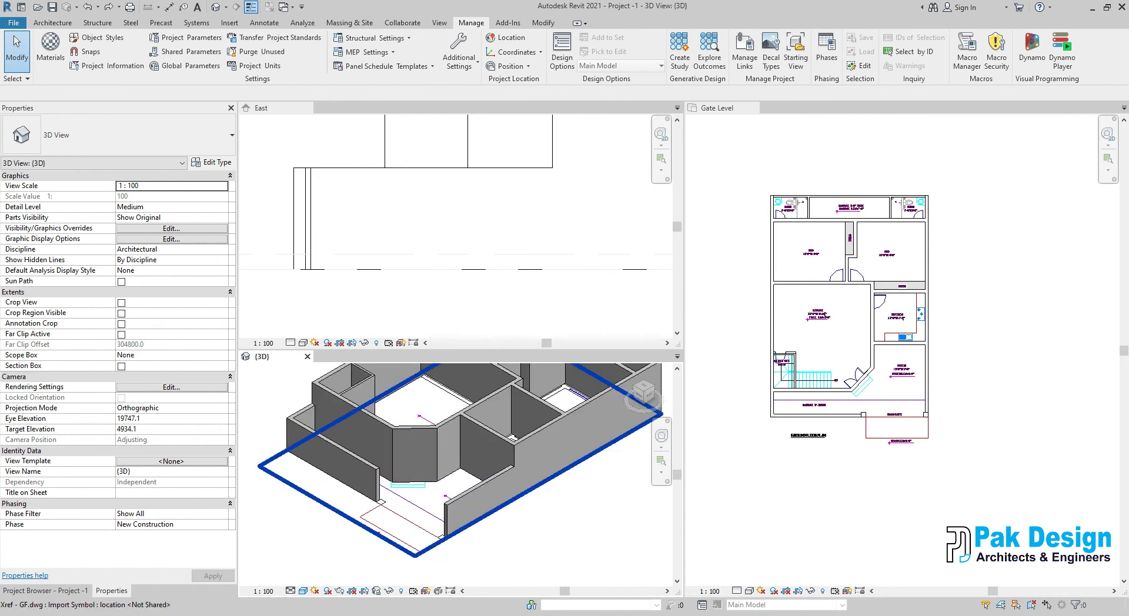
scroll(416, 550, "down", 1)
Step: Hide the imported category Xref - GF.dwg in the 3D view through its Visibility/Graphics overrides
left_click(123, 471)
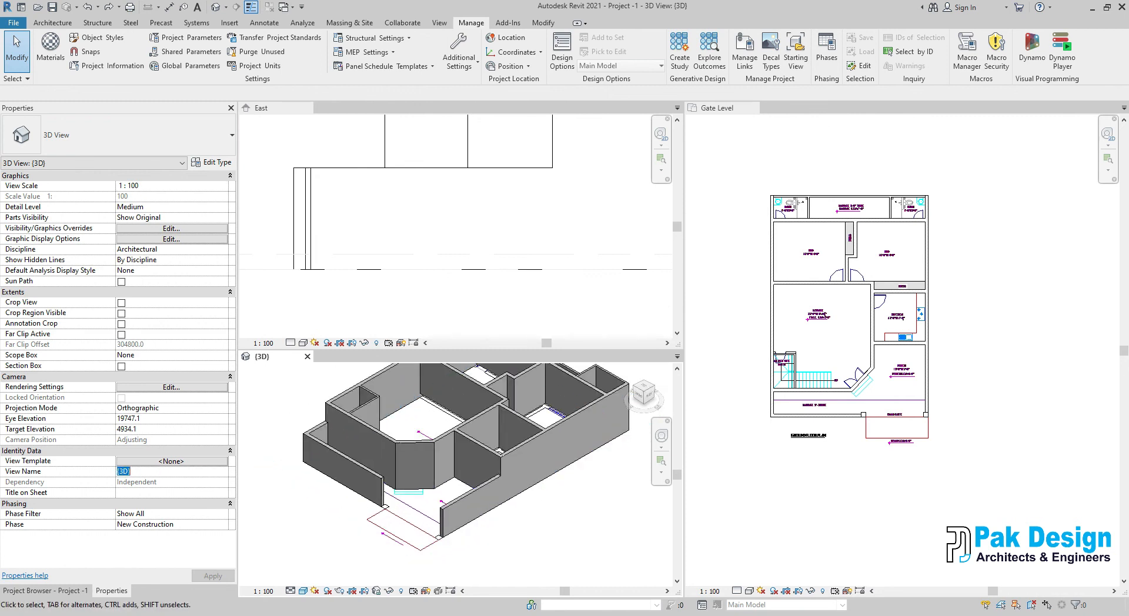
left_click(171, 461)
key("Escape")
left_click(172, 228)
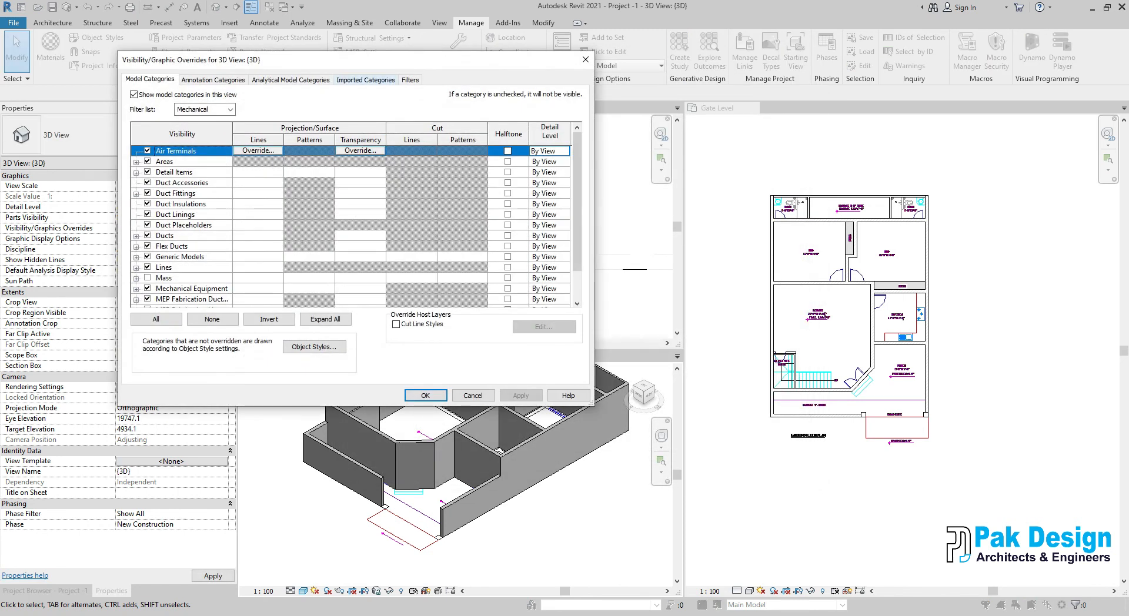
left_click(365, 79)
left_click(290, 80)
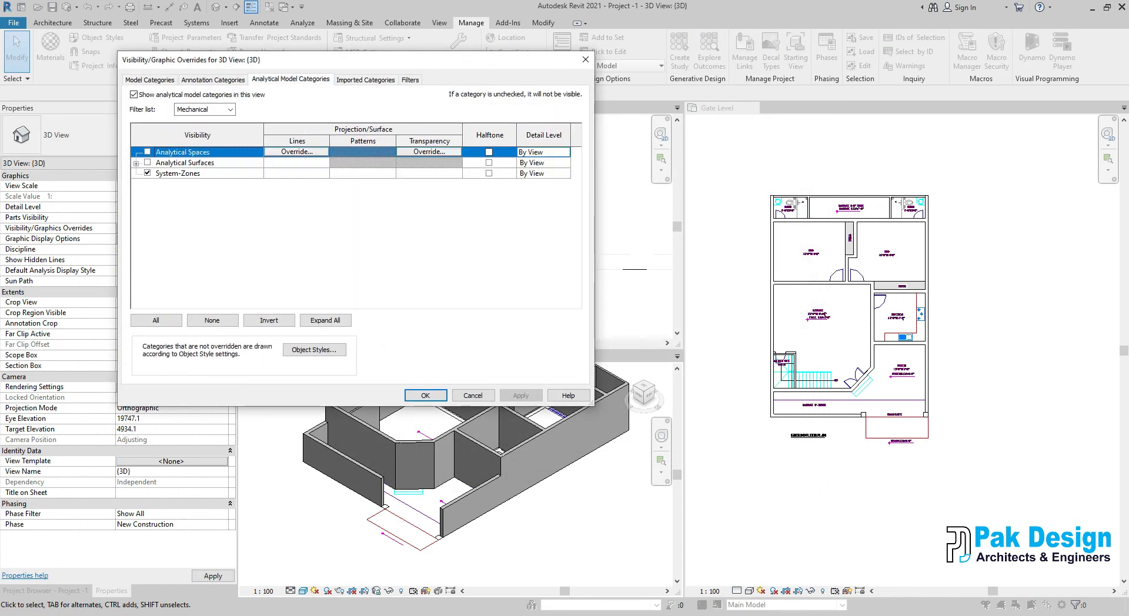
left_click(365, 79)
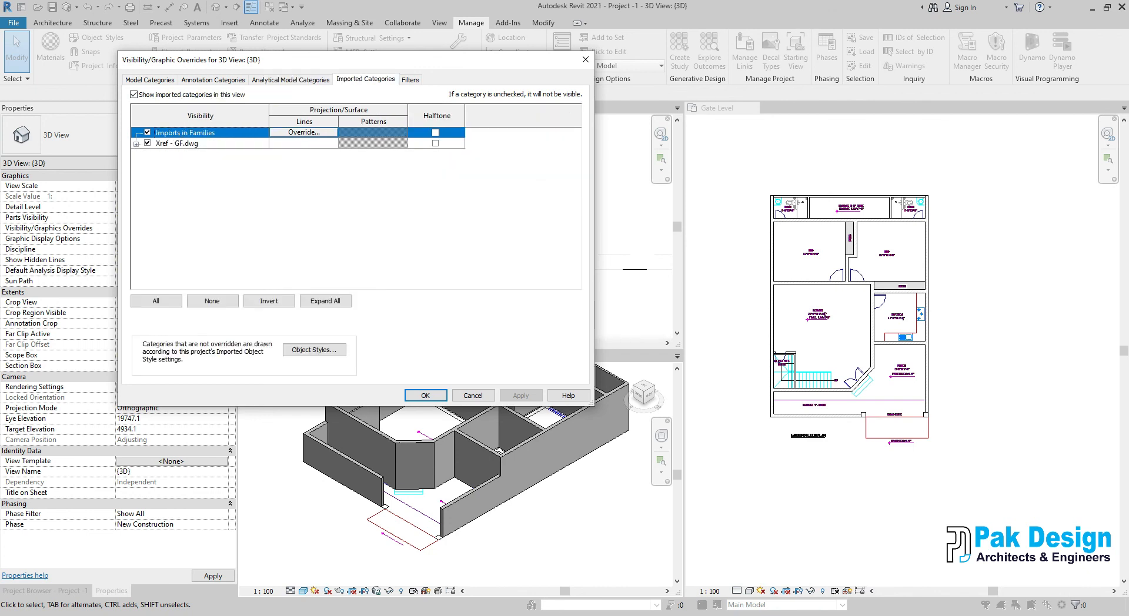
left_click(147, 143)
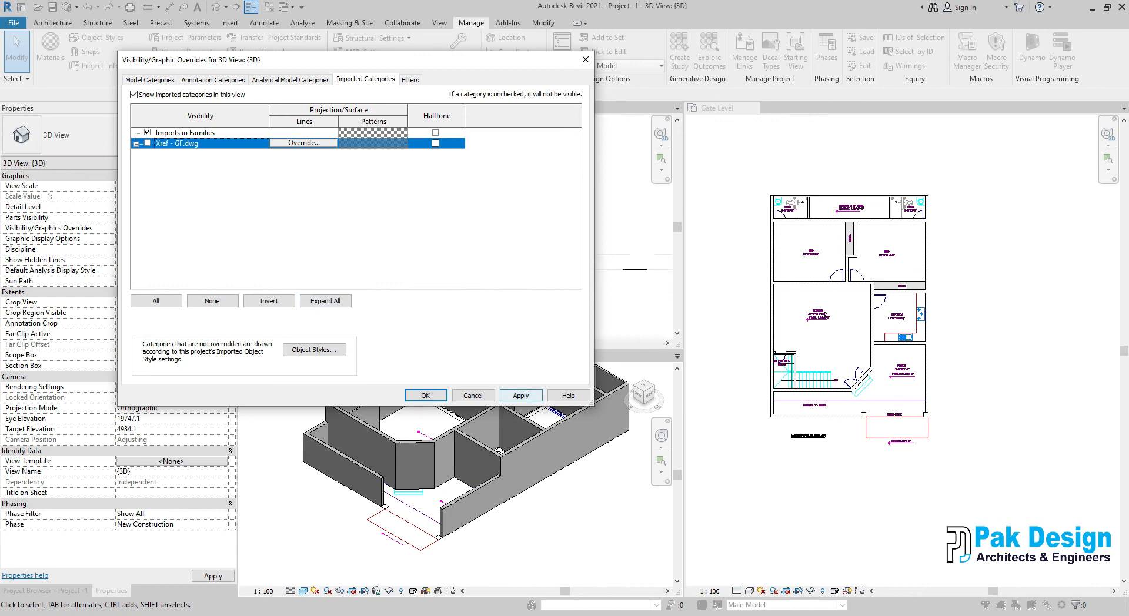
left_click(520, 395)
left_click(425, 396)
scroll(503, 513, "down", 4)
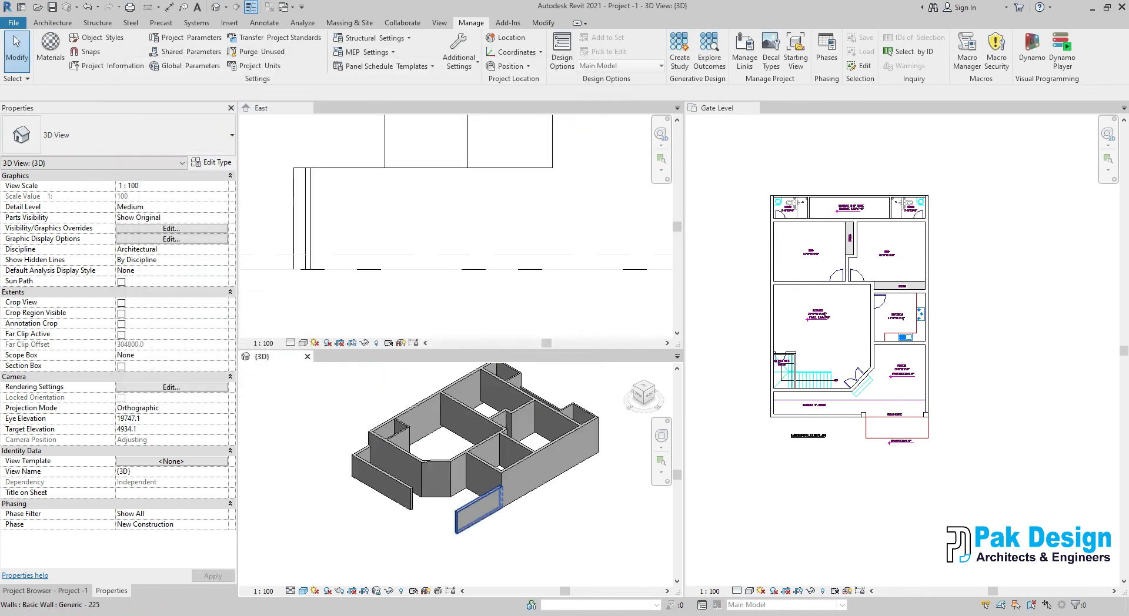
scroll(519, 473, "up", 3)
scroll(536, 490, "down", 2)
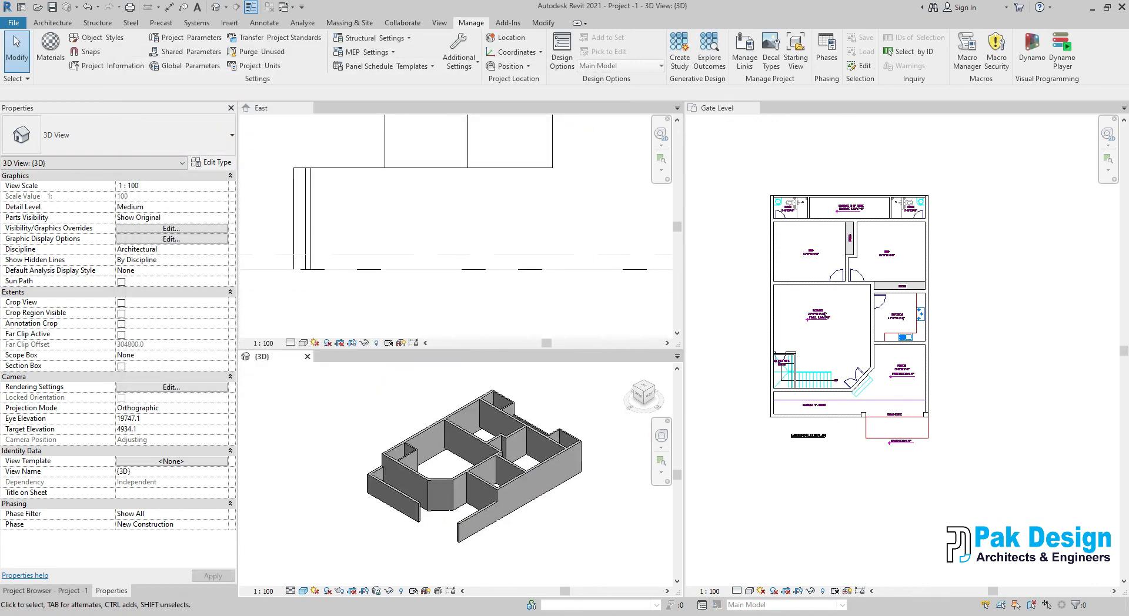
Step: Hide the imported category Xref - GF.dwg in the Gate Level plan through its Visibility/Graphics overrides
left_click(750, 415)
scroll(992, 421, "down", 1)
scroll(992, 421, "up", 1)
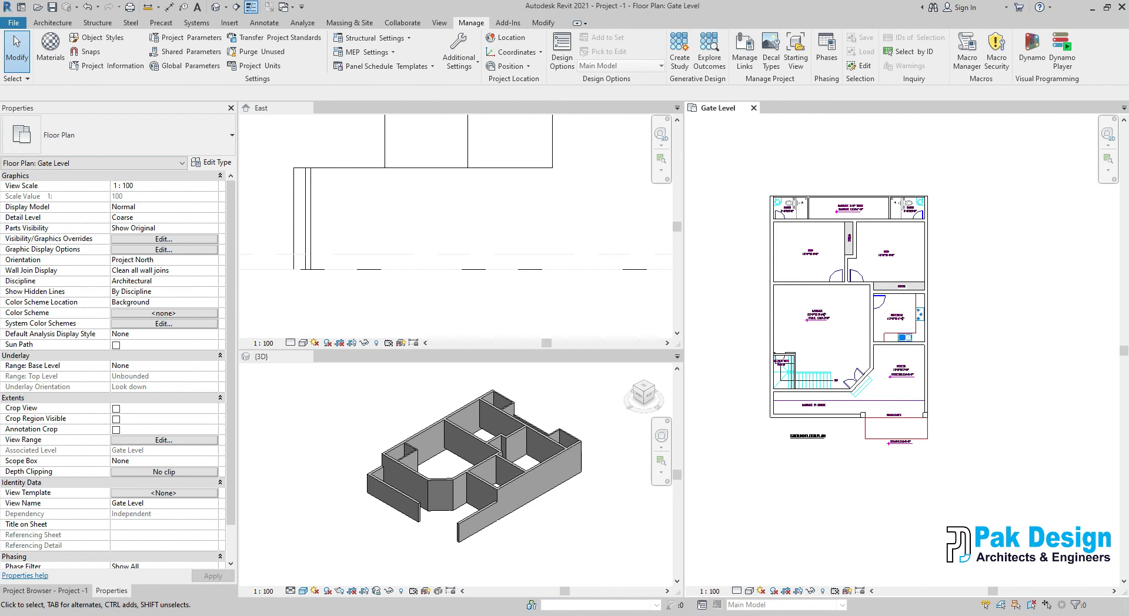
key("v")
key("g")
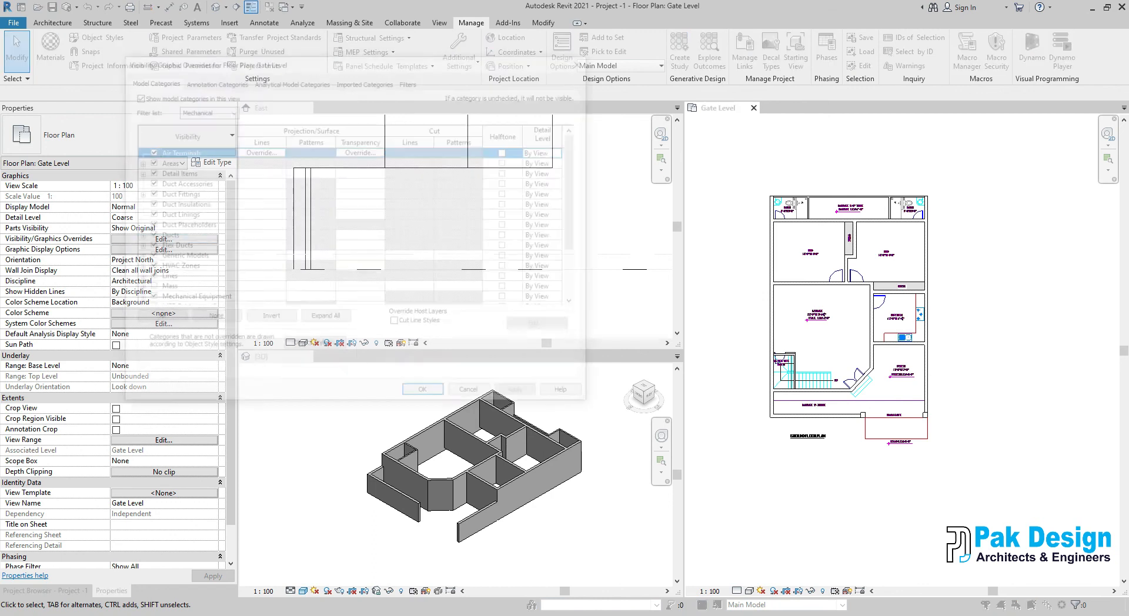
left_click(365, 79)
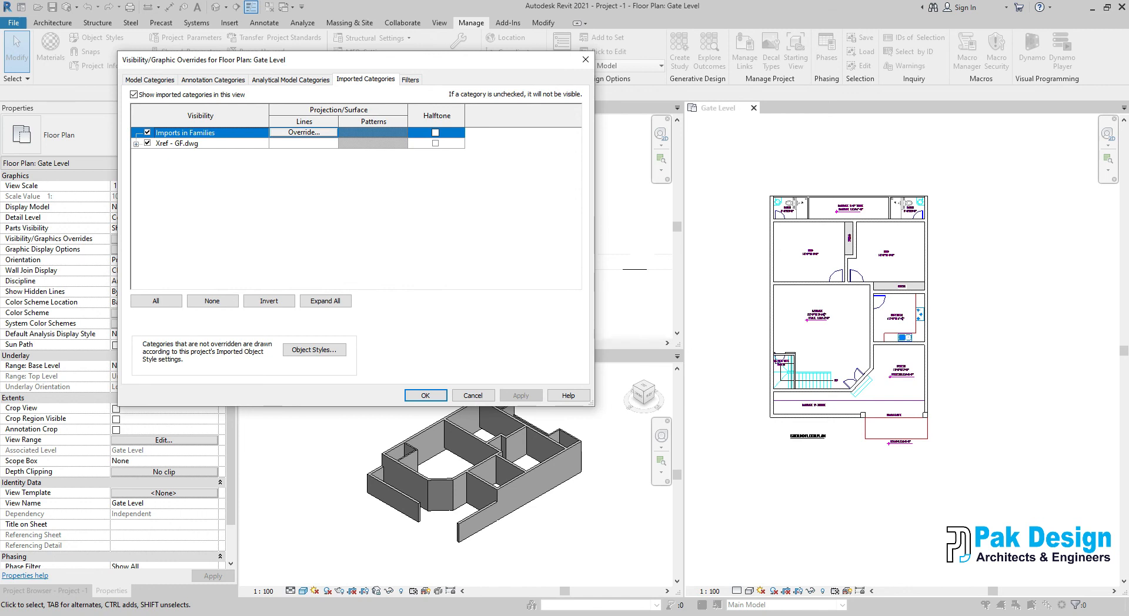
left_click(147, 143)
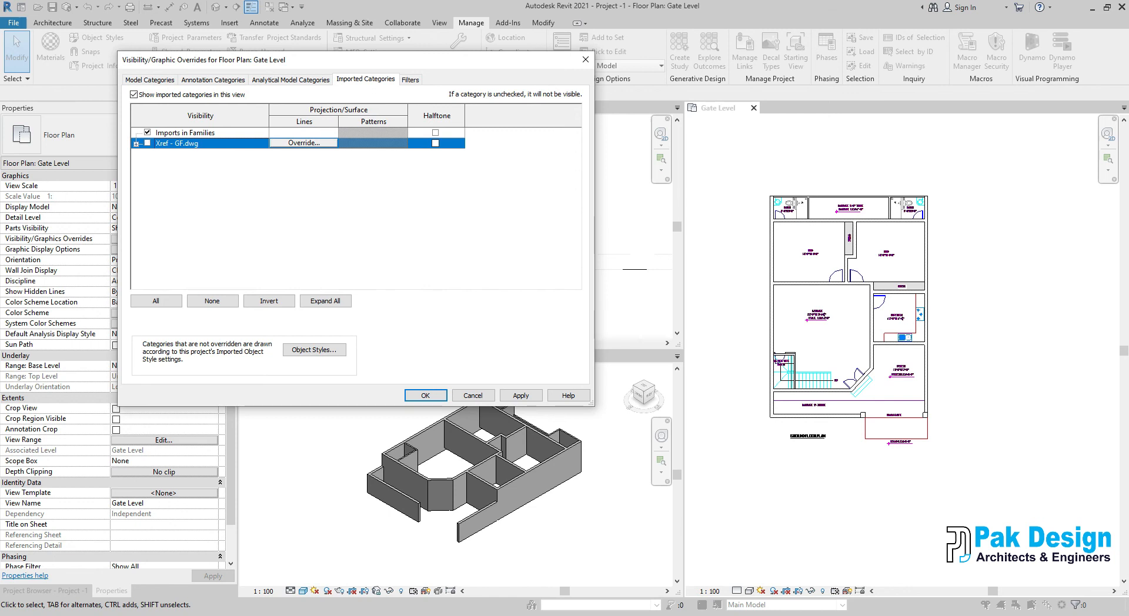
left_click(521, 396)
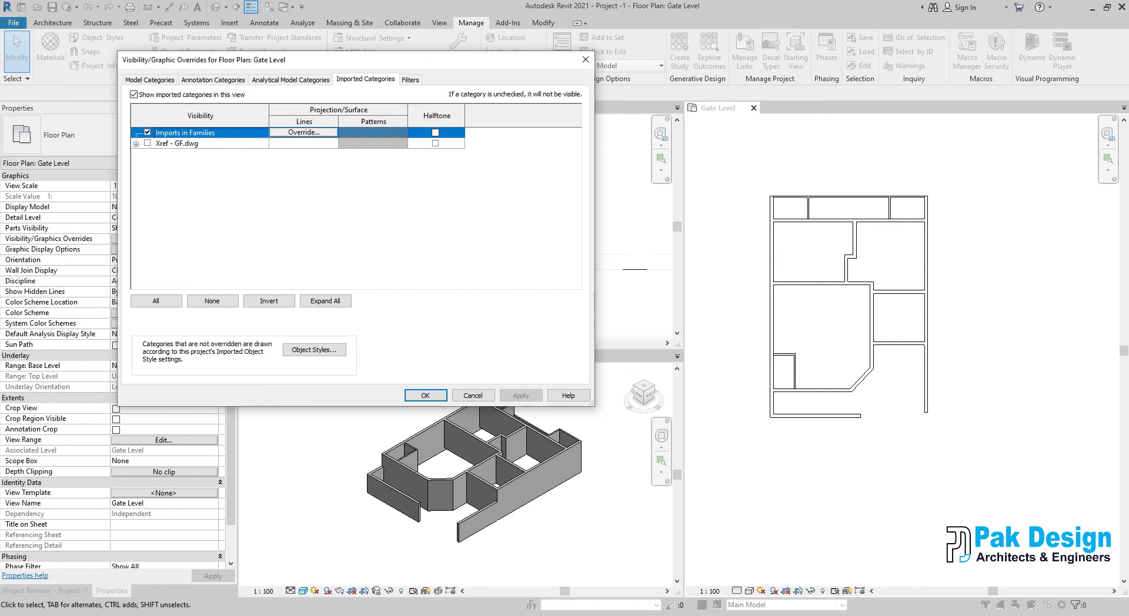
Step: Make Xref - GF.dwg visible again in the Gate Level plan and display it in halftone
left_click(147, 143)
left_click(435, 143)
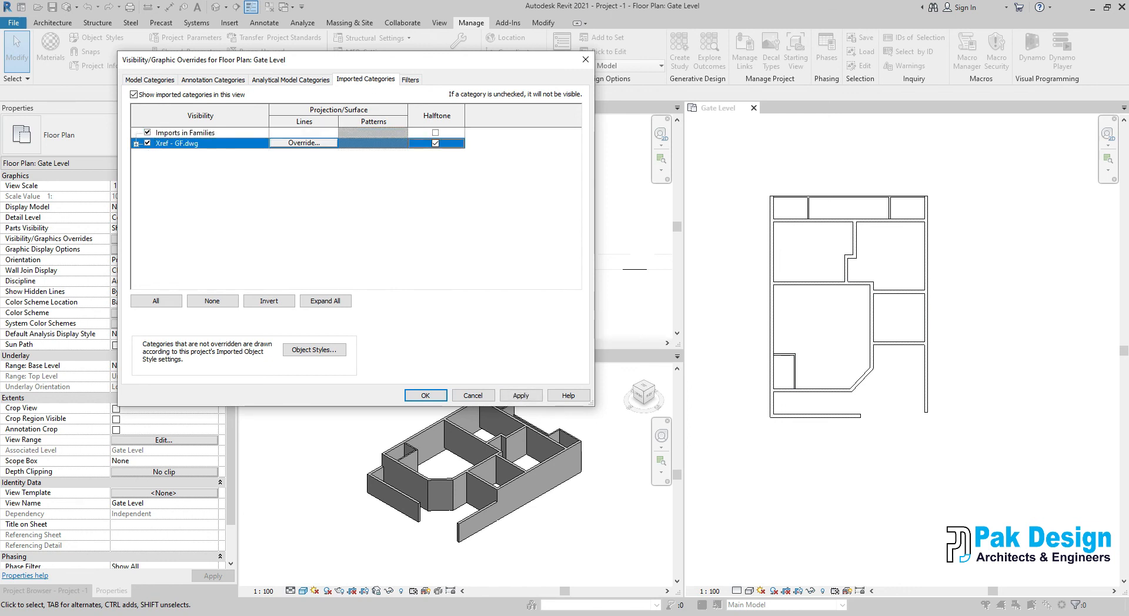
left_click(304, 142)
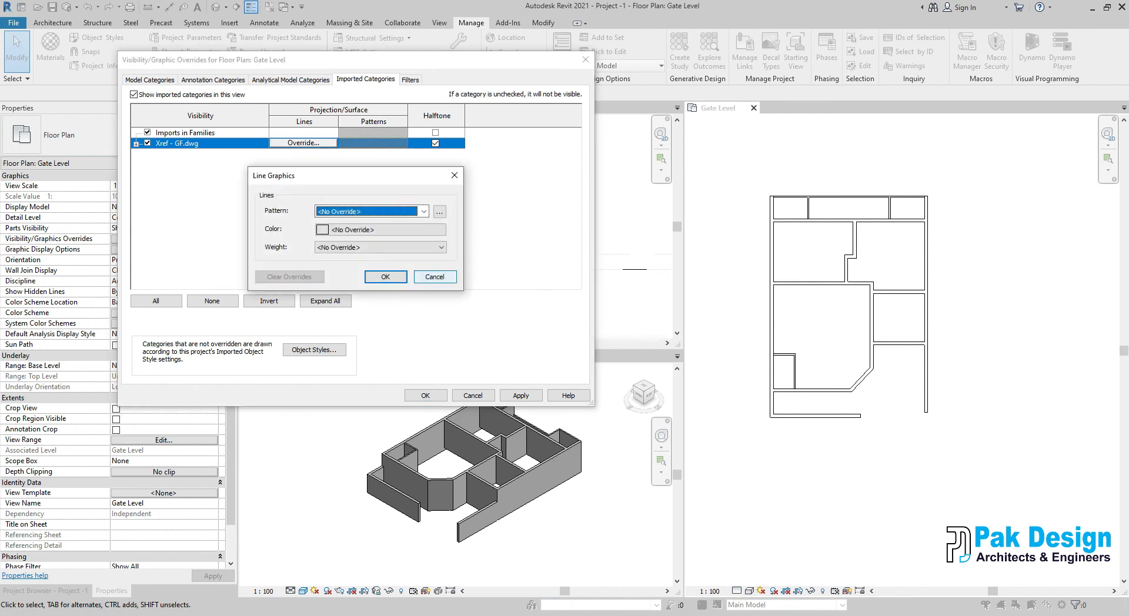
left_click(435, 277)
left_click(520, 395)
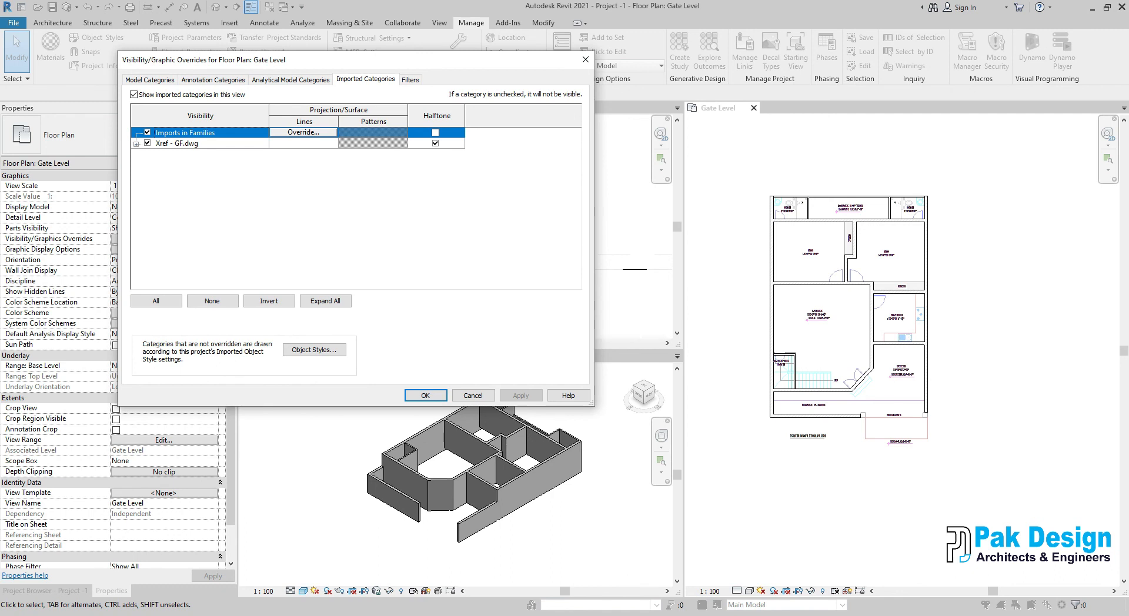
Step: Override the line color of the Doors layer in Xref - GF.dwg with RGB 192-192-192 and apply it
left_click(136, 144)
left_click(172, 217)
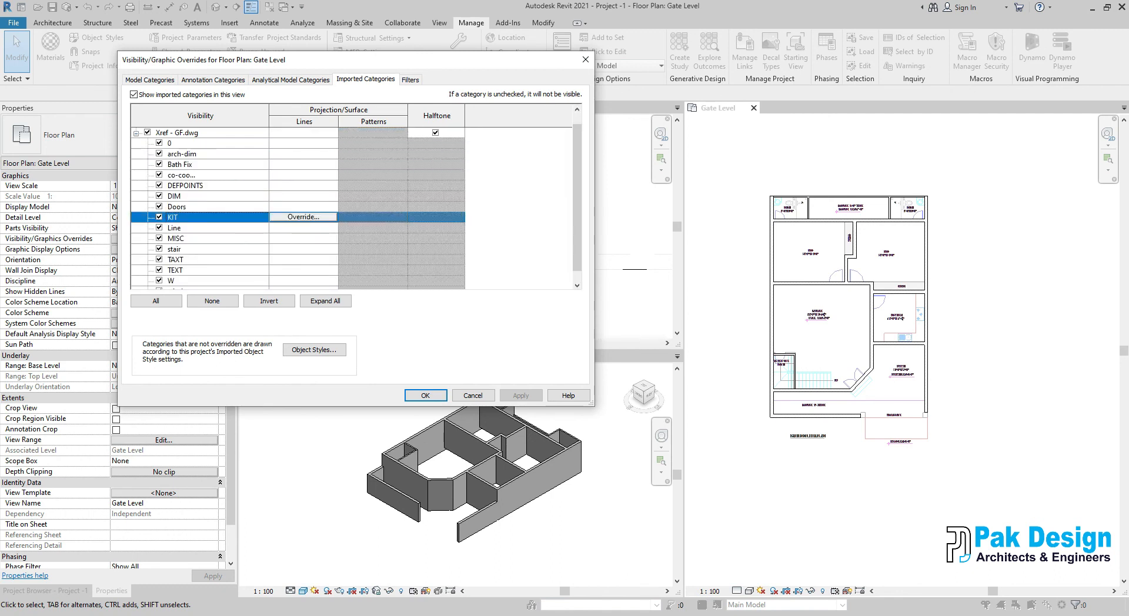
scroll(297, 208, "up", 1)
left_click(185, 196)
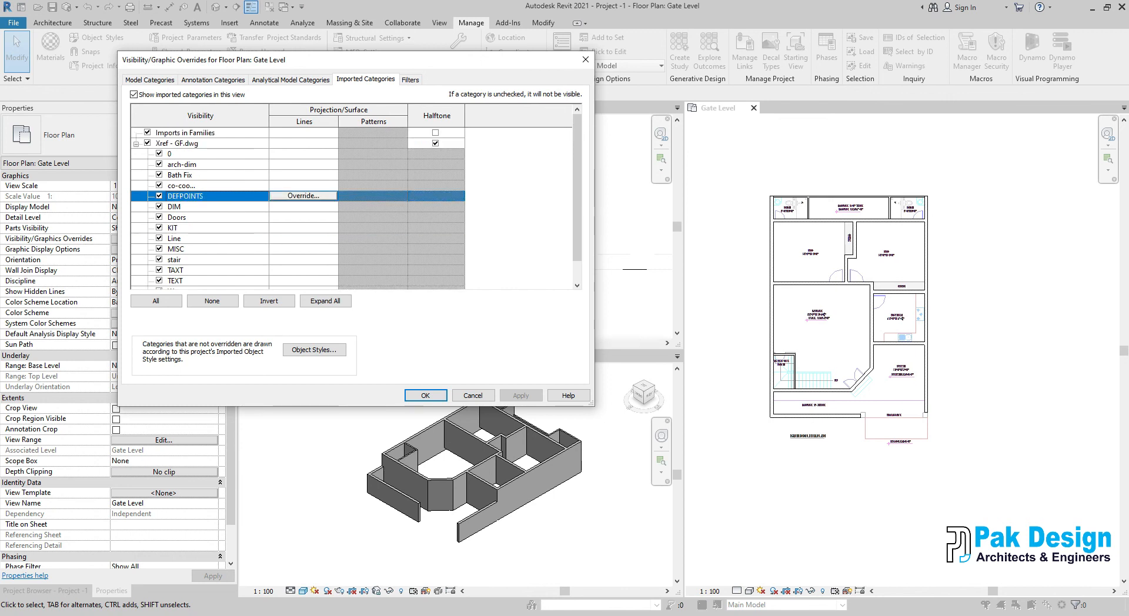
left_click(174, 206)
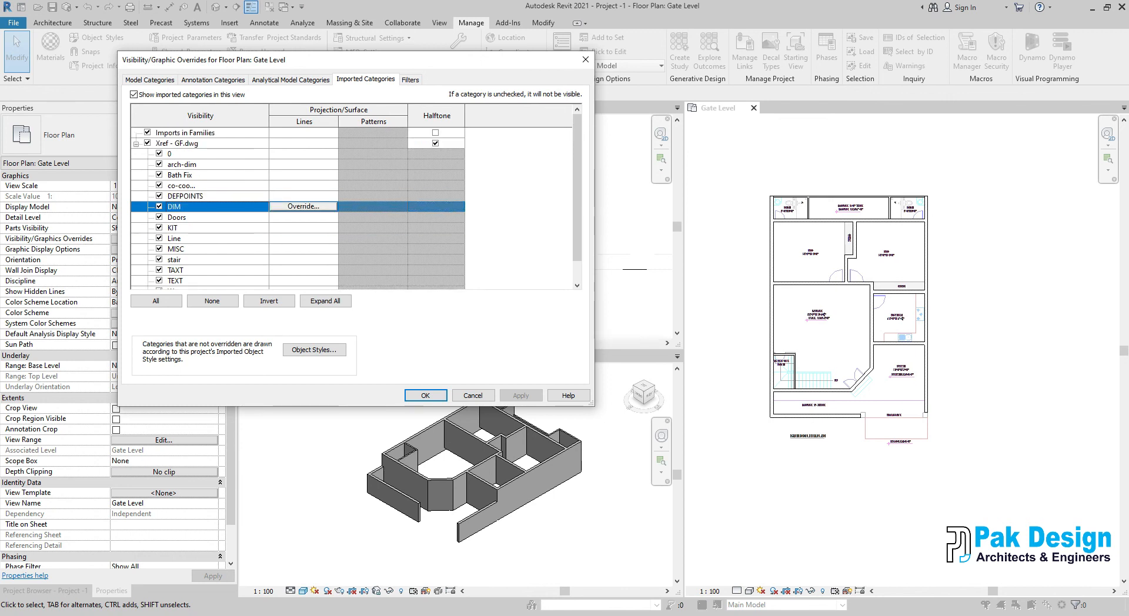
left_click(176, 217)
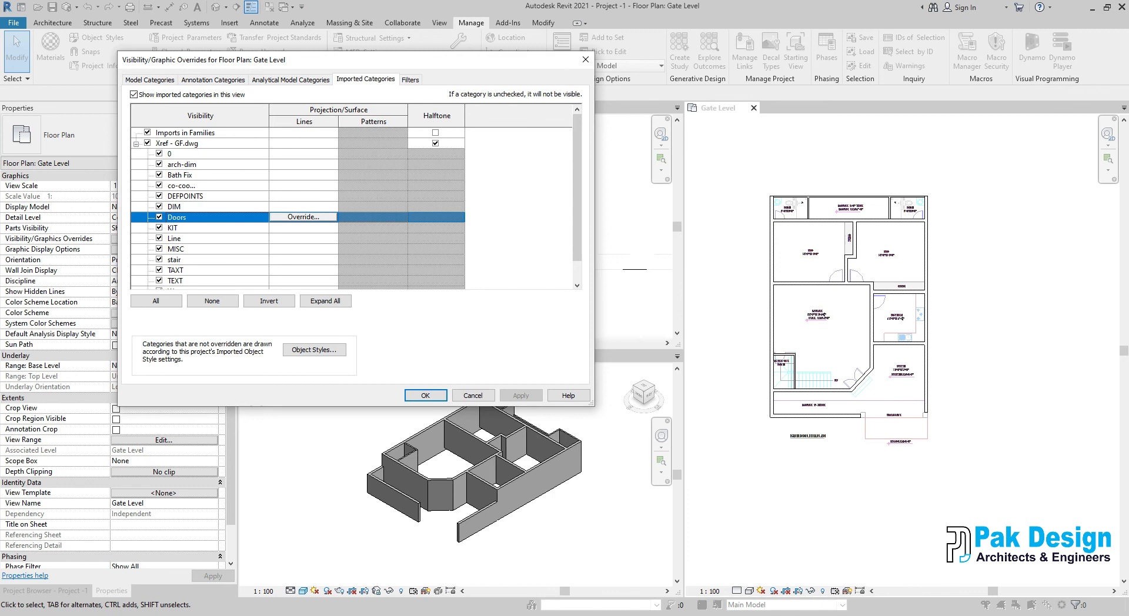
left_click(303, 217)
left_click(381, 230)
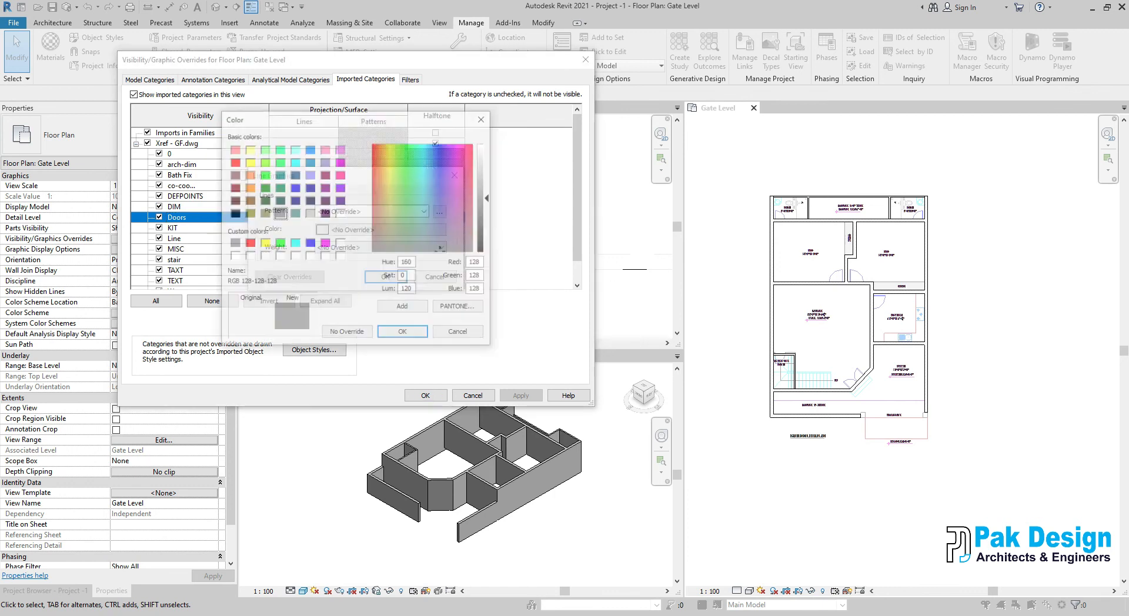
left_click(403, 333)
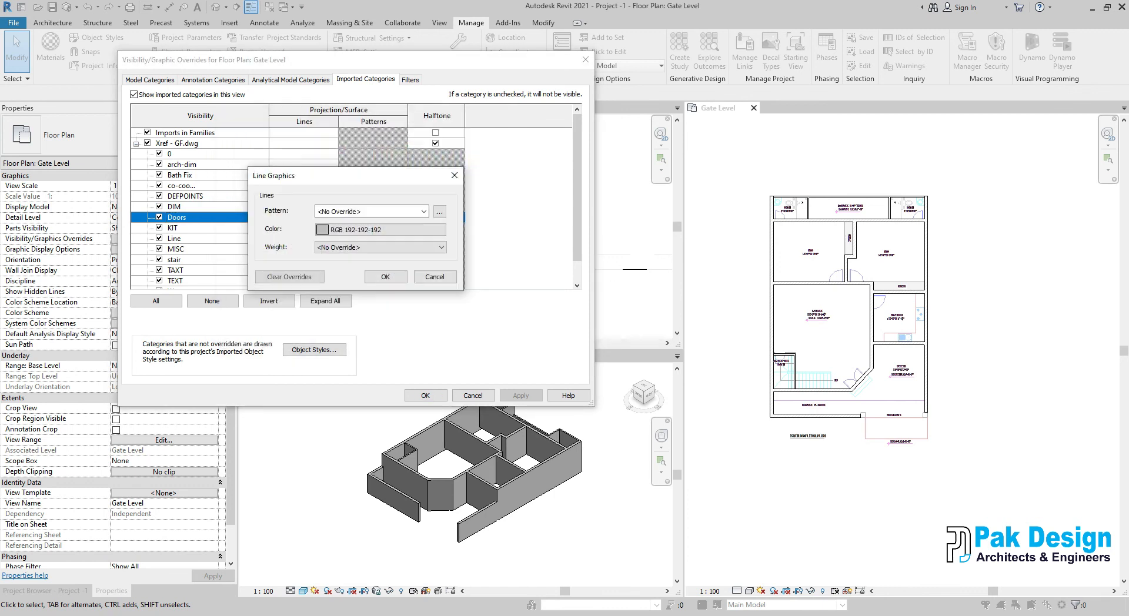
left_click(385, 277)
left_click(521, 396)
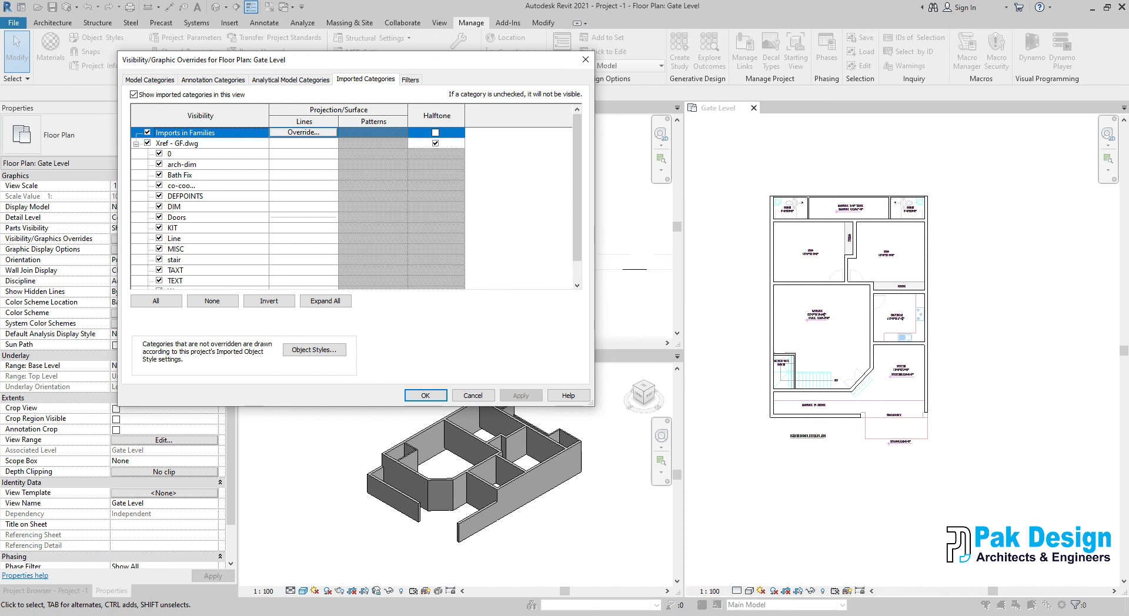
Step: Review the Doors layer's line graphics, close the overrides and examine the halftone drawing in the Gate Level plan
left_click(304, 217)
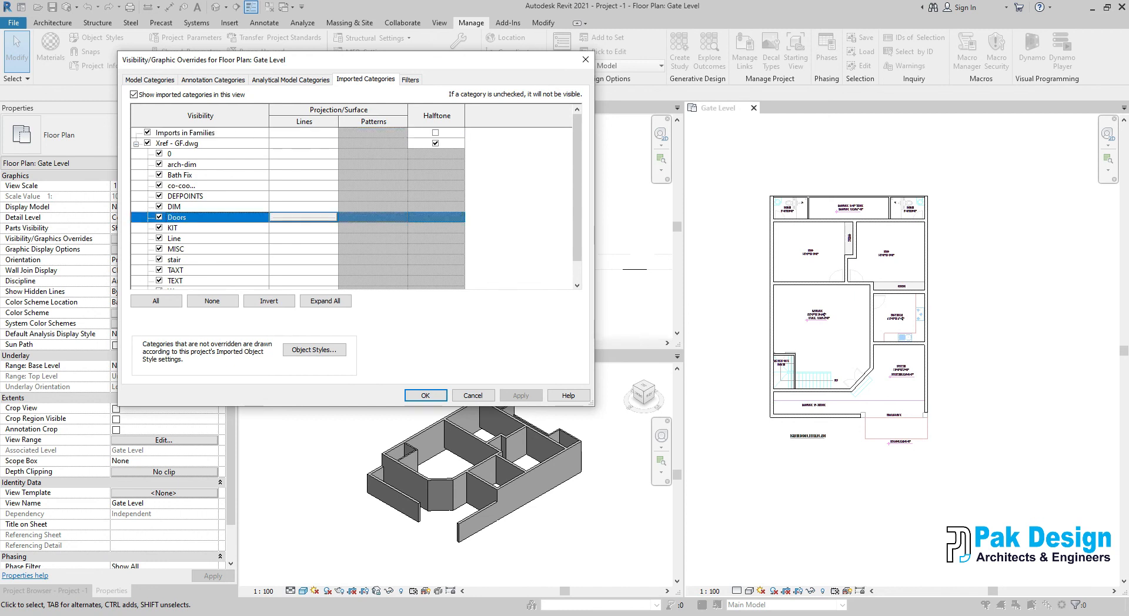
left_click(303, 217)
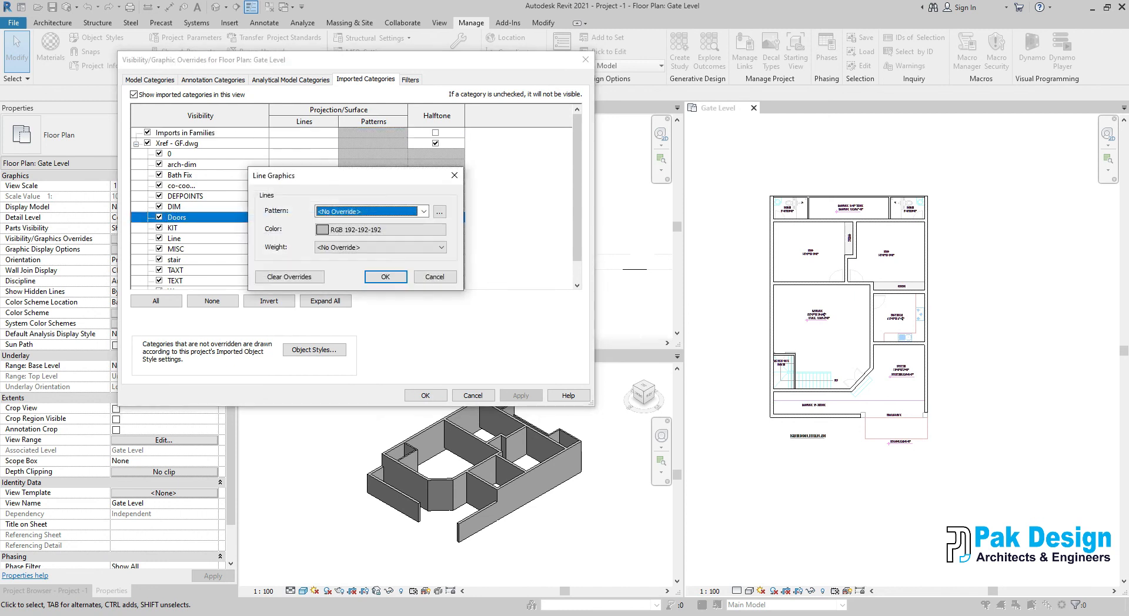
left_click(521, 395)
key("Return")
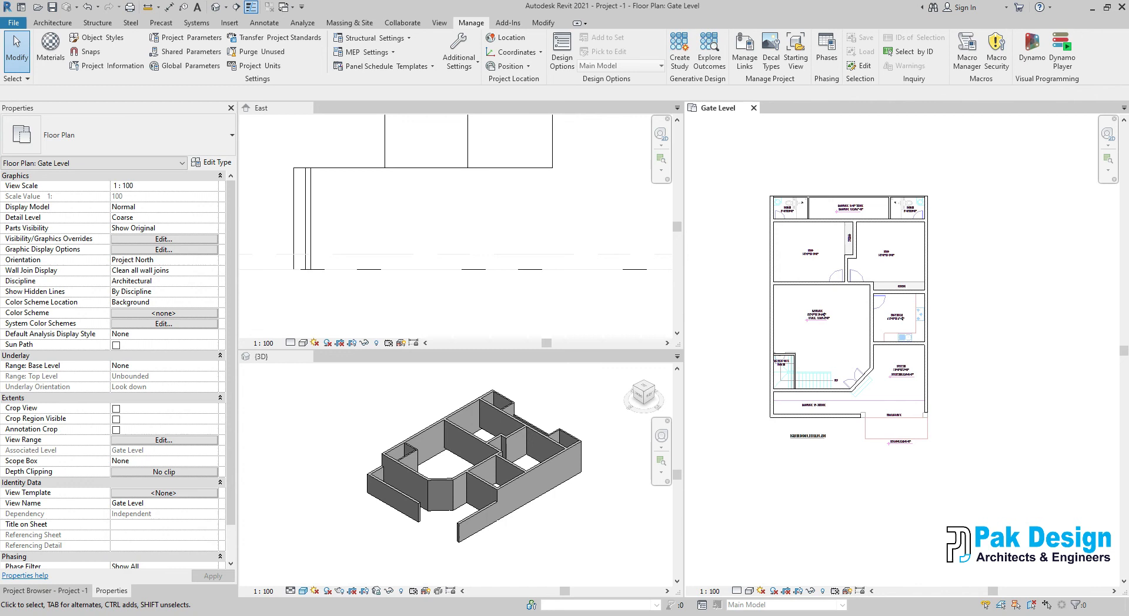
scroll(974, 321, "down", 3)
scroll(945, 297, "up", 1)
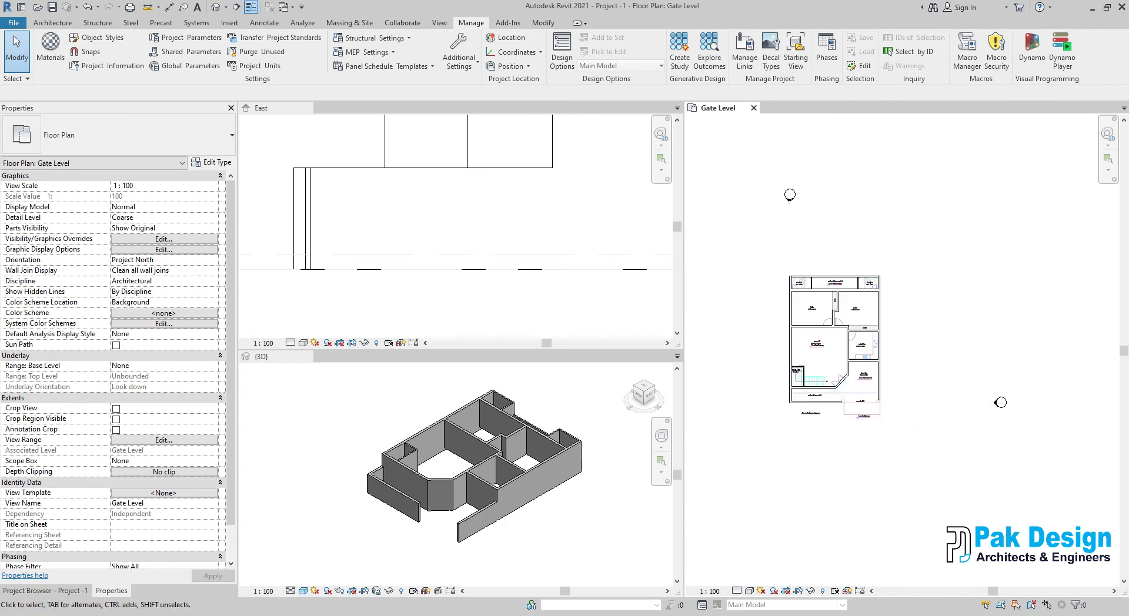
scroll(938, 296, "down", 1)
scroll(983, 315, "up", 1)
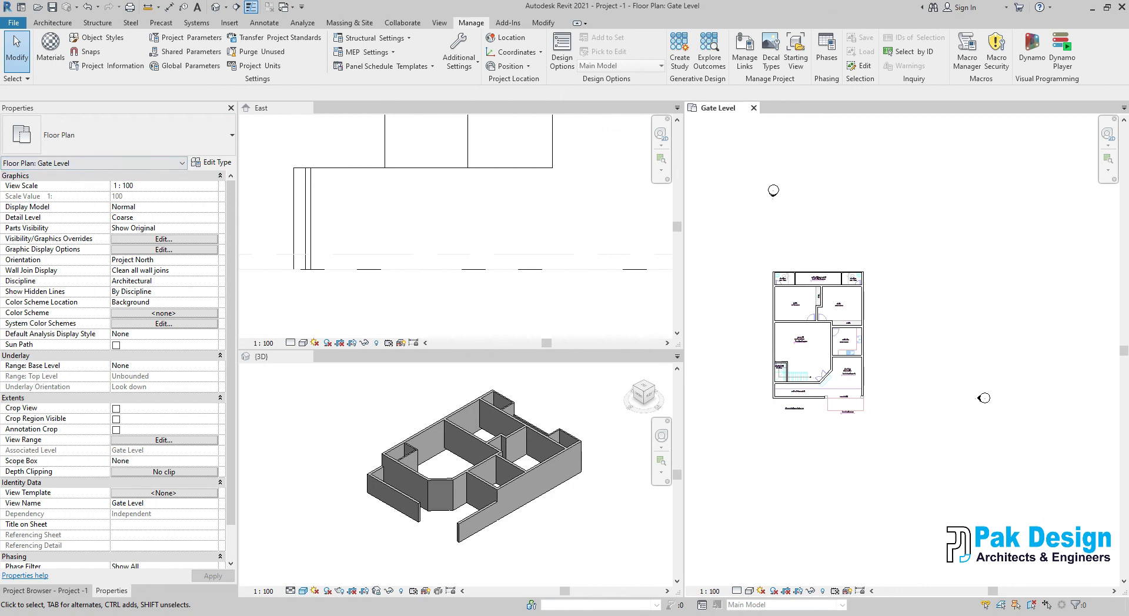
Step: Open the Ground Floor FFL floor plan and check which elements it shows
left_click(45, 591)
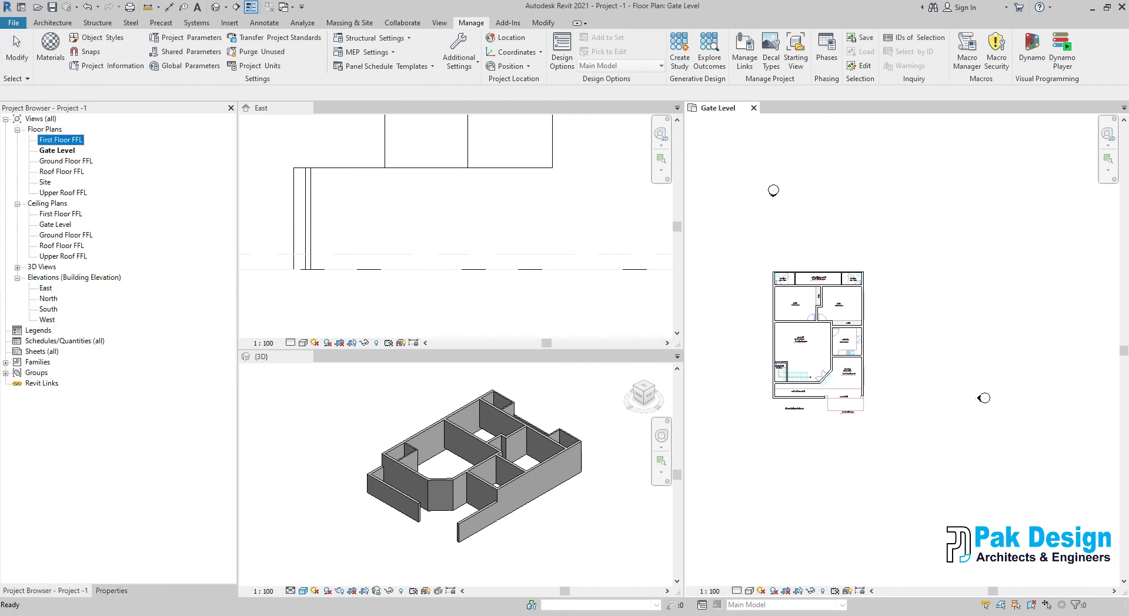
double_click(66, 161)
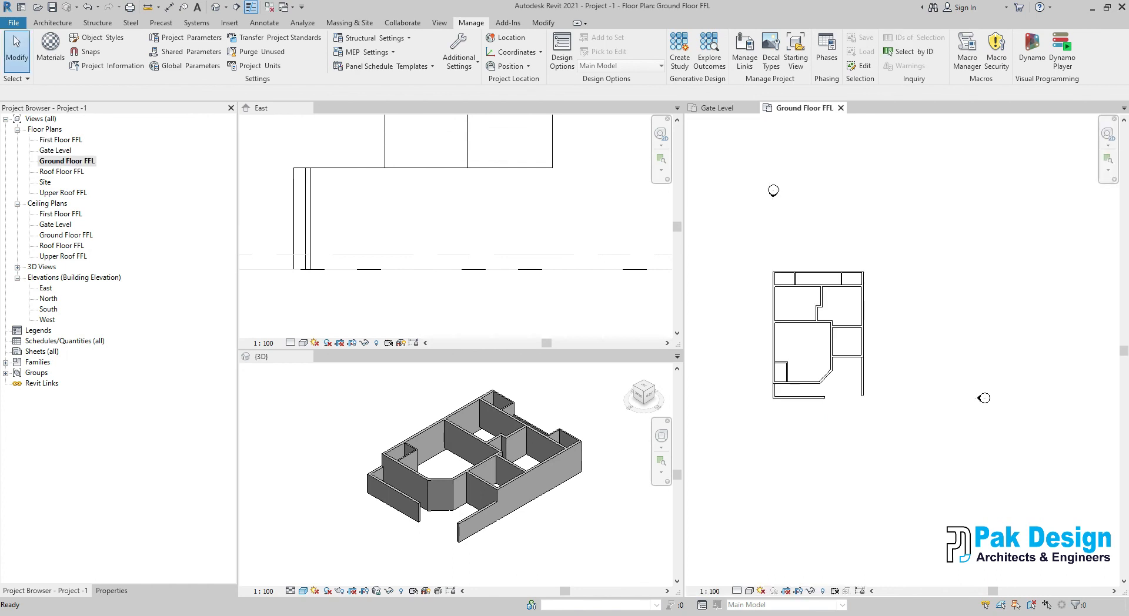
scroll(903, 362, "down", 1)
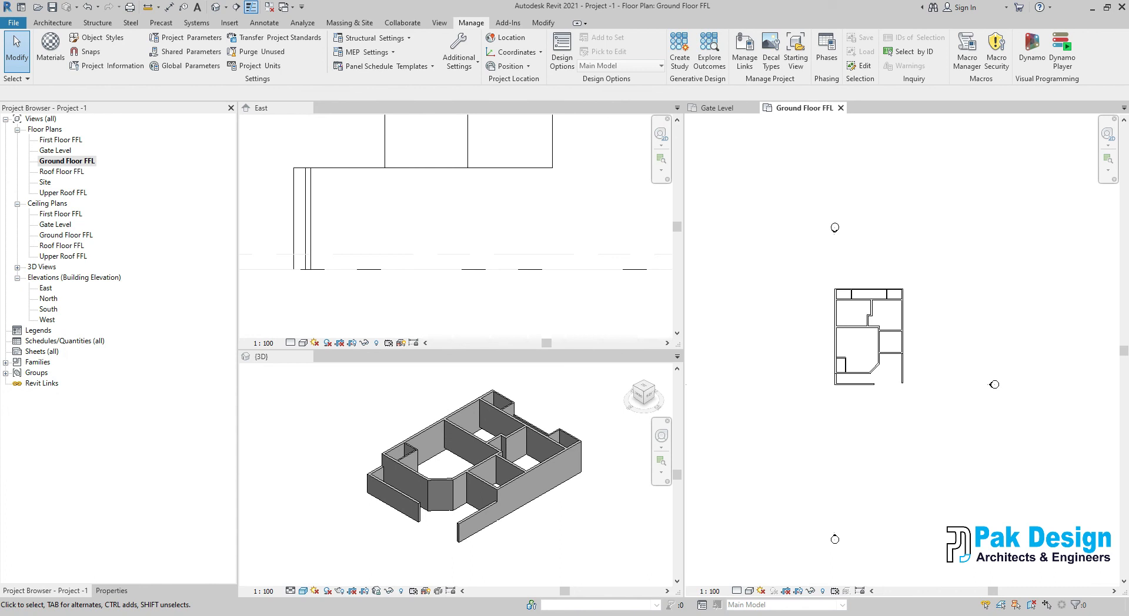
Step: Return to the Gate Level plan, select the linked CAD drawing and display its properties
left_click(716, 107)
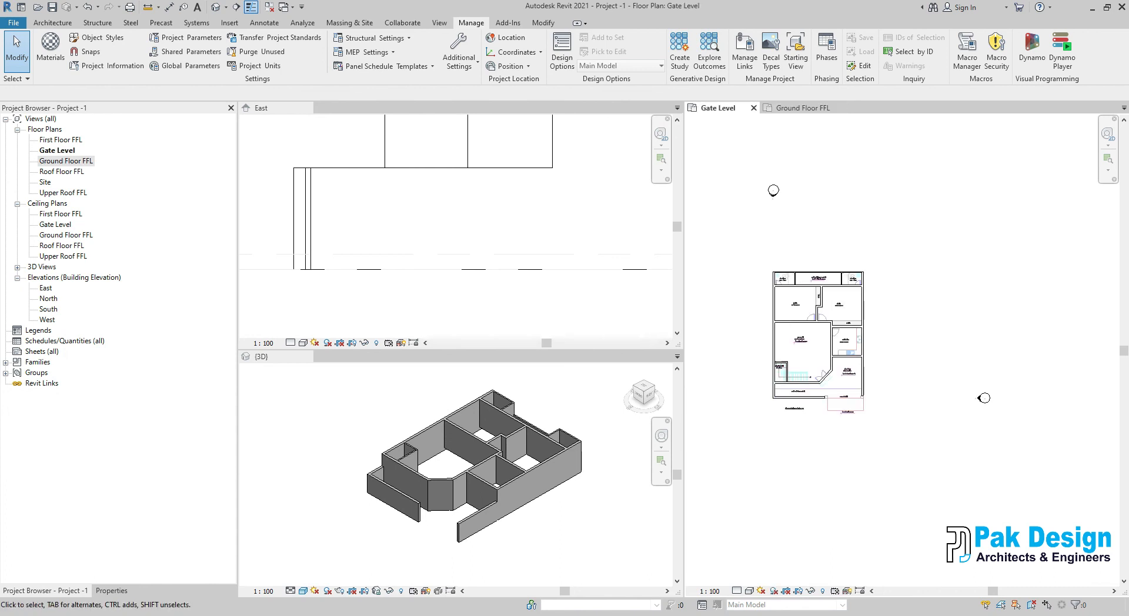
left_click(849, 310)
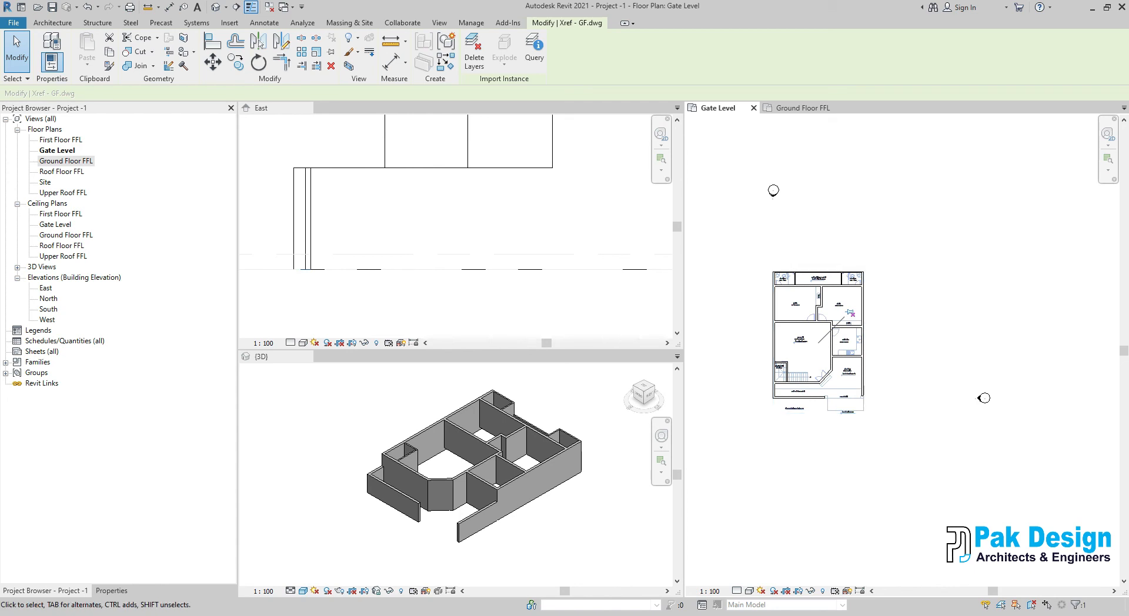
left_click(111, 590)
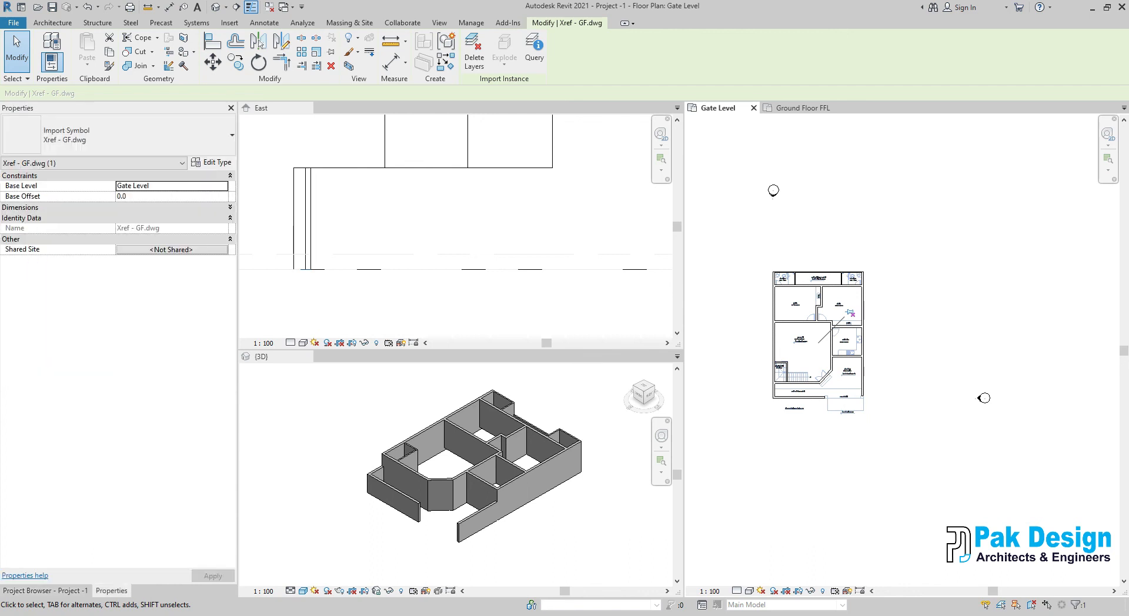
Step: Try a Base Offset of 300 on the linked CAD drawing, then reset it to 0
left_click(171, 196)
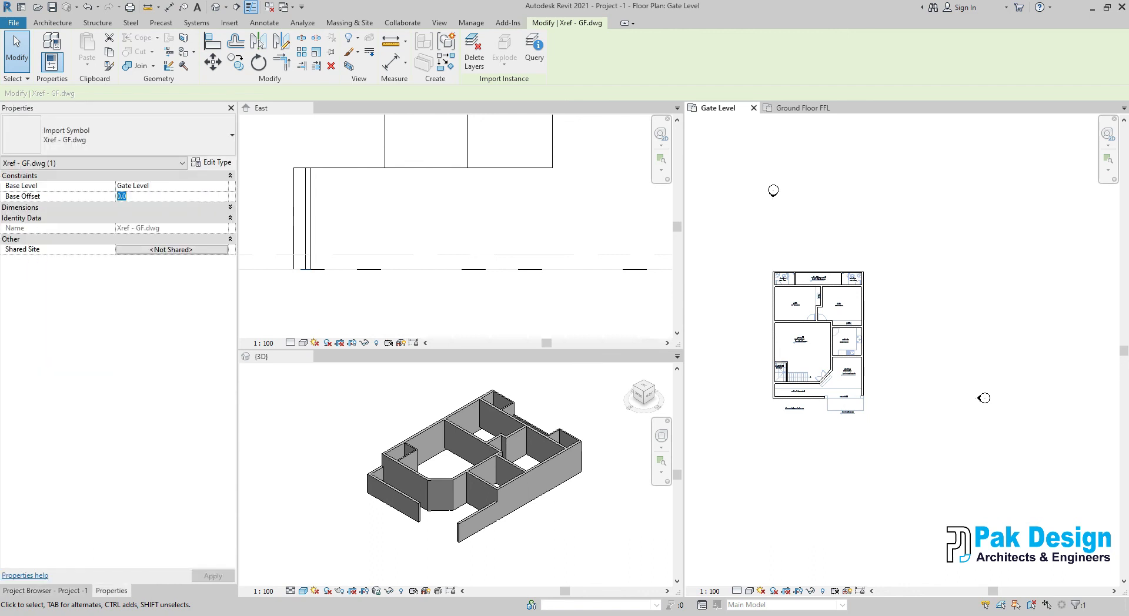
type("300")
key("Return")
type("0")
Step: Set the linked CAD drawing's Base Level to Ground Floor FFL and deselect the drawing
left_click(166, 186)
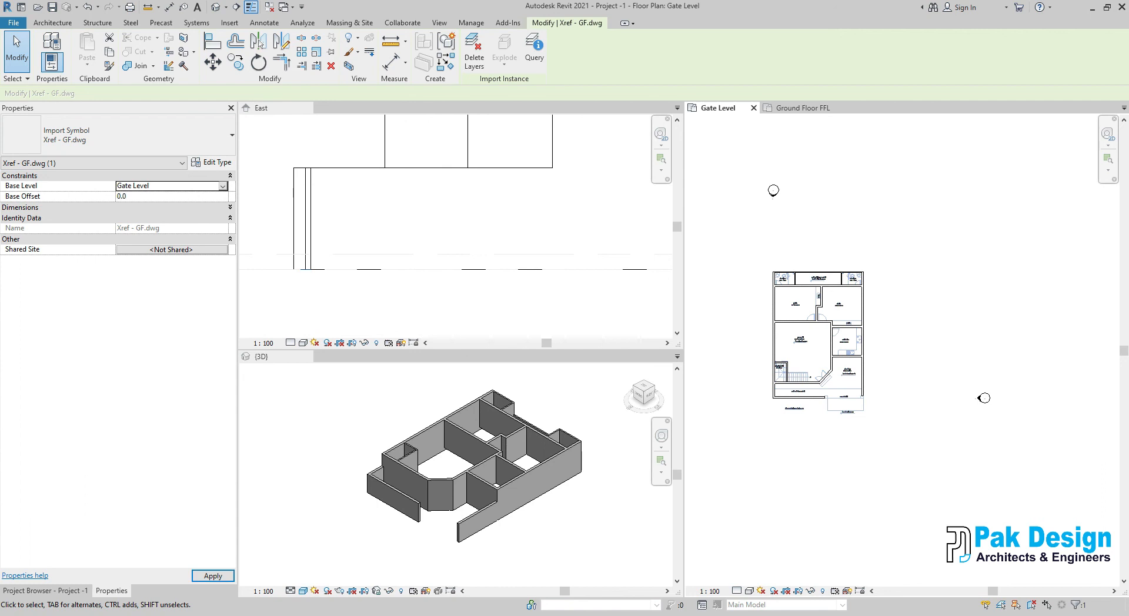
left_click(222, 186)
left_click(143, 205)
key("Escape")
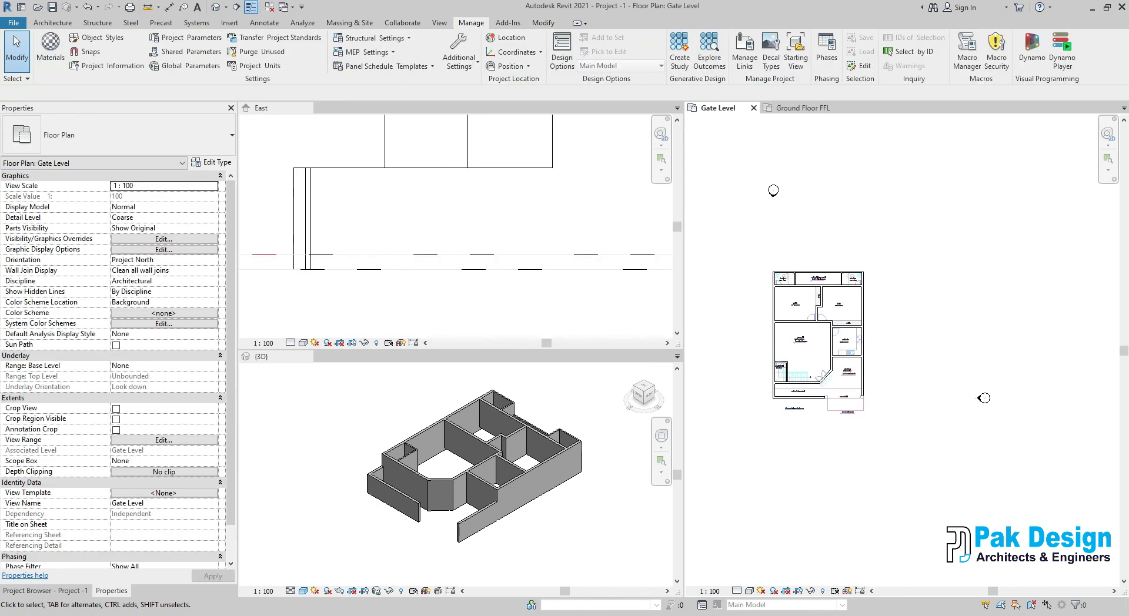
Step: Examine the linked CAD drawing and its level properties in the Ground Floor FFL floor plan
left_click(801, 108)
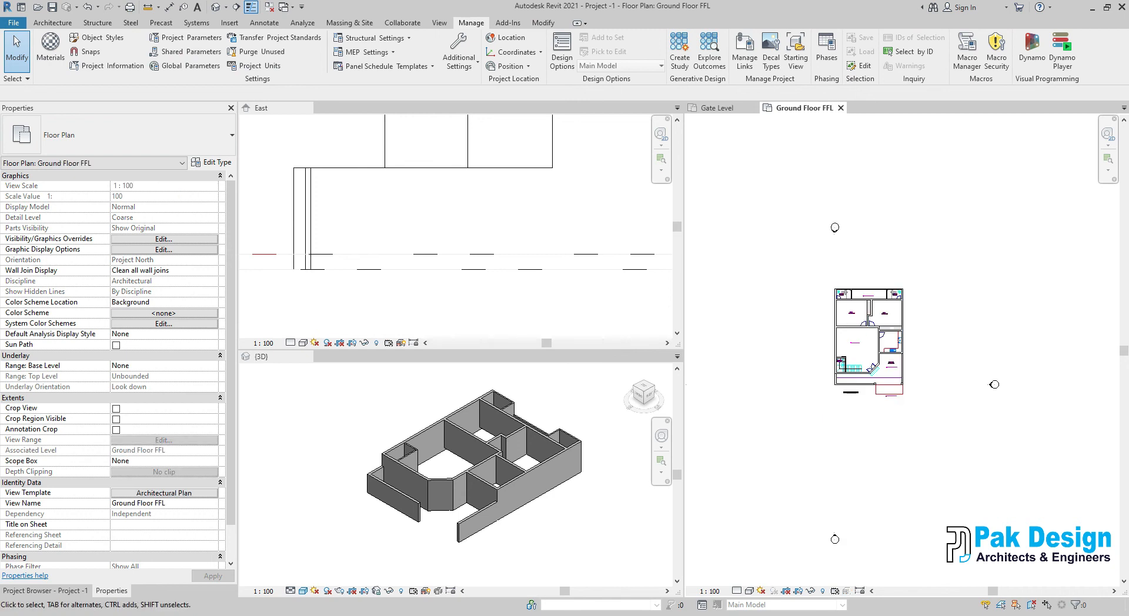
scroll(894, 384, "up", 2)
left_click(894, 385)
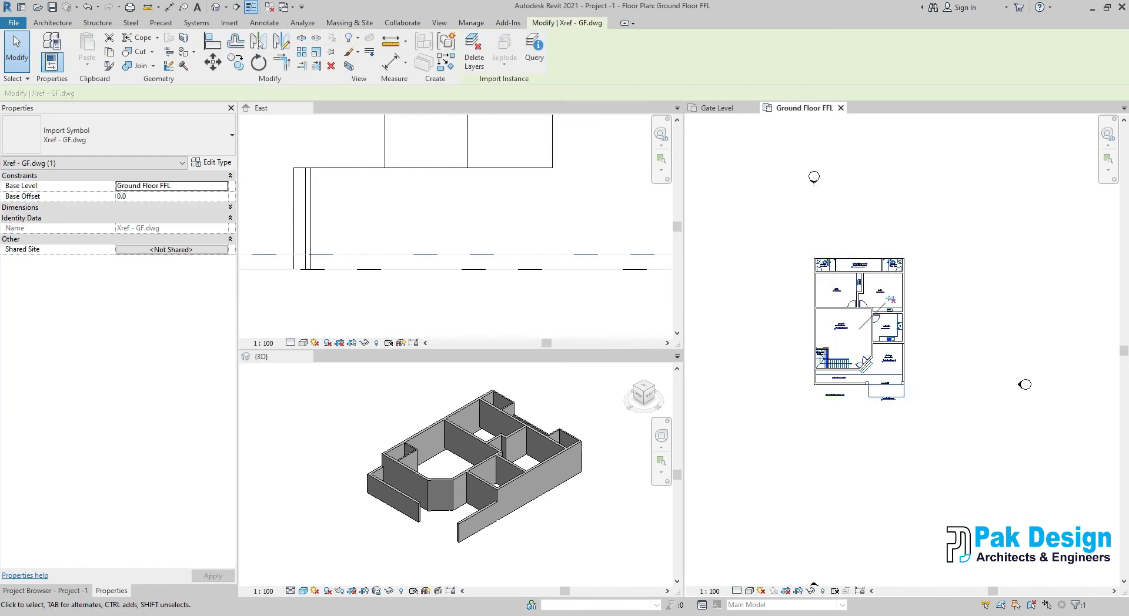
key("Escape")
scroll(899, 384, "up", 2)
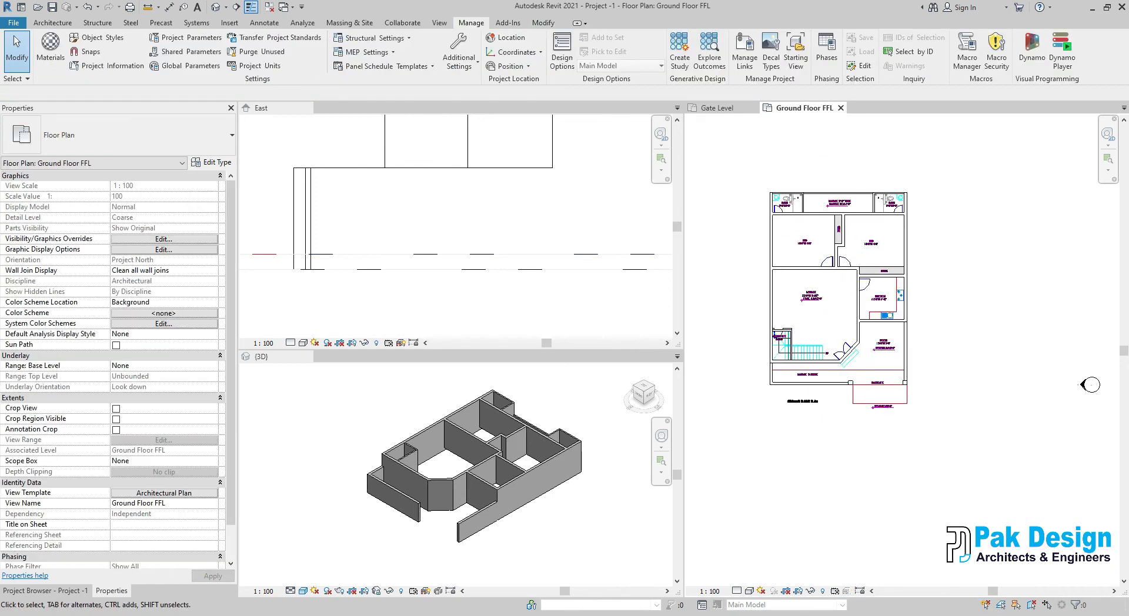
left_click(868, 271)
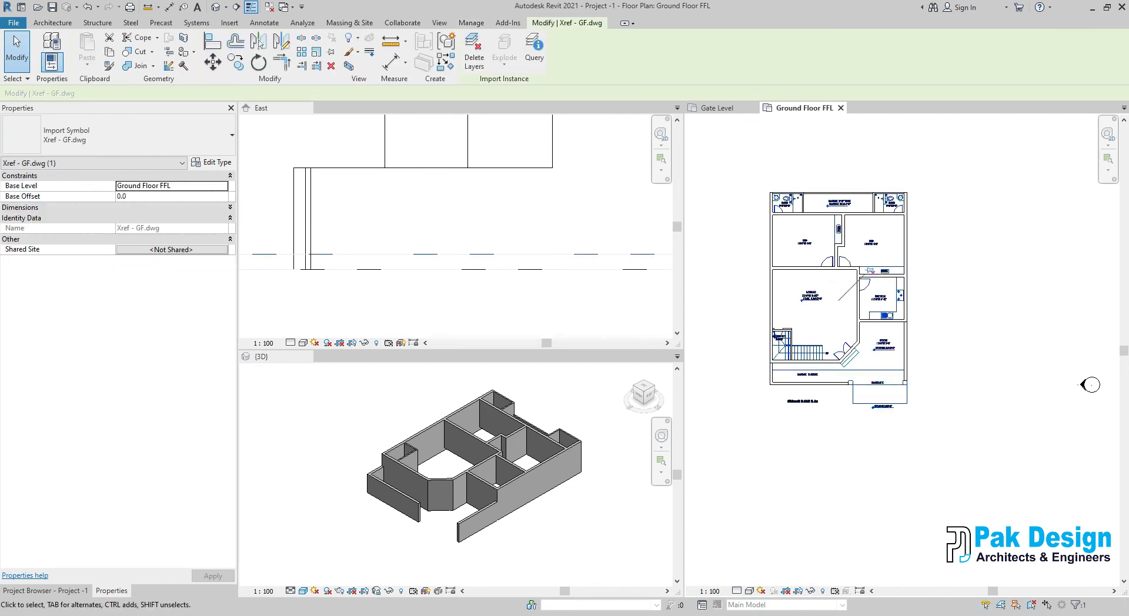
key("Escape")
Step: Open the Ground Floor FFL ceiling plan
left_click(45, 591)
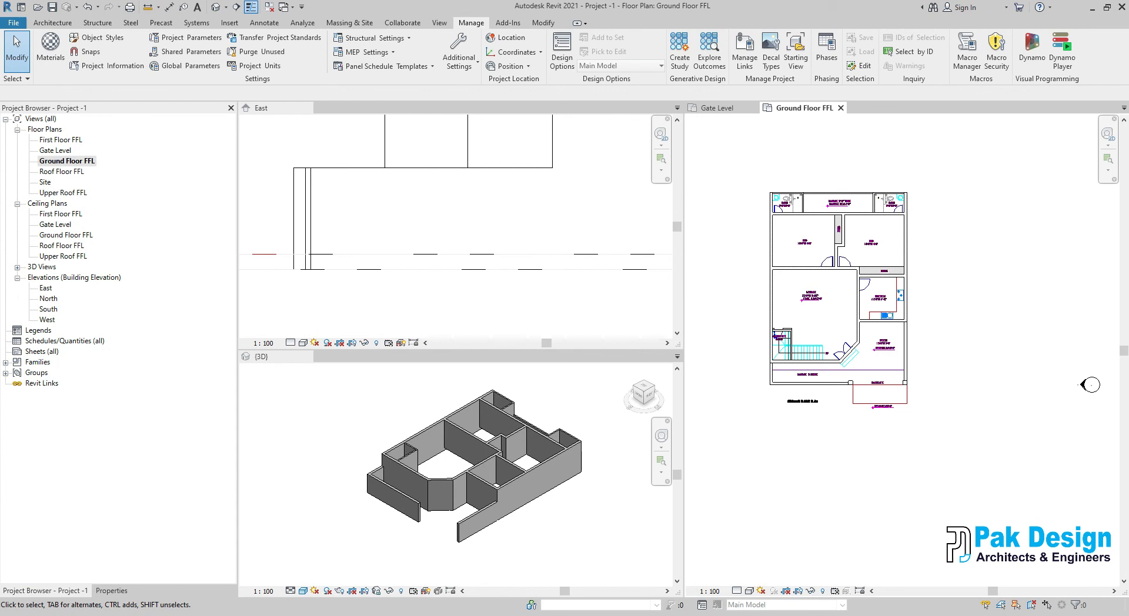
double_click(65, 234)
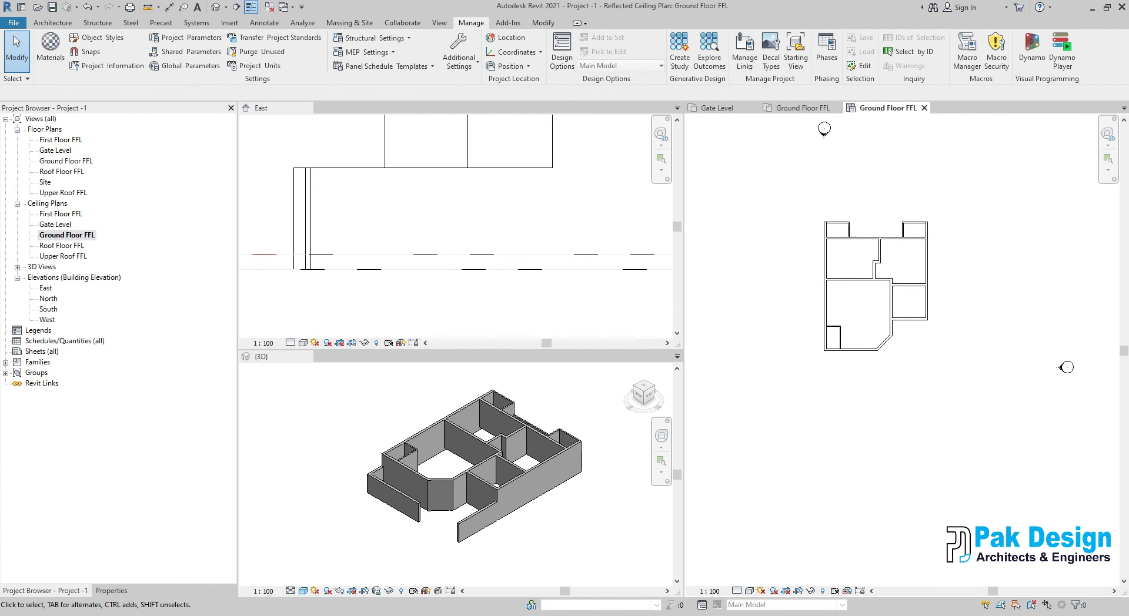
Step: Try a Base Offset of 2000 on the linked CAD drawing from the Ground Floor FFL floor plan, and check the ceiling plan
left_click(802, 108)
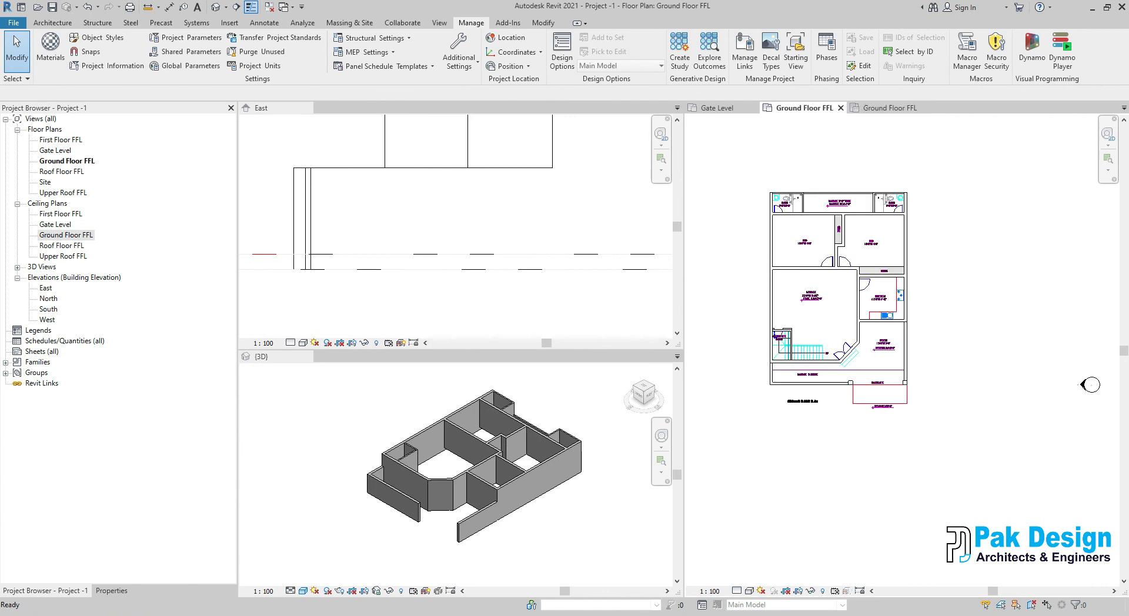
left_click(857, 297)
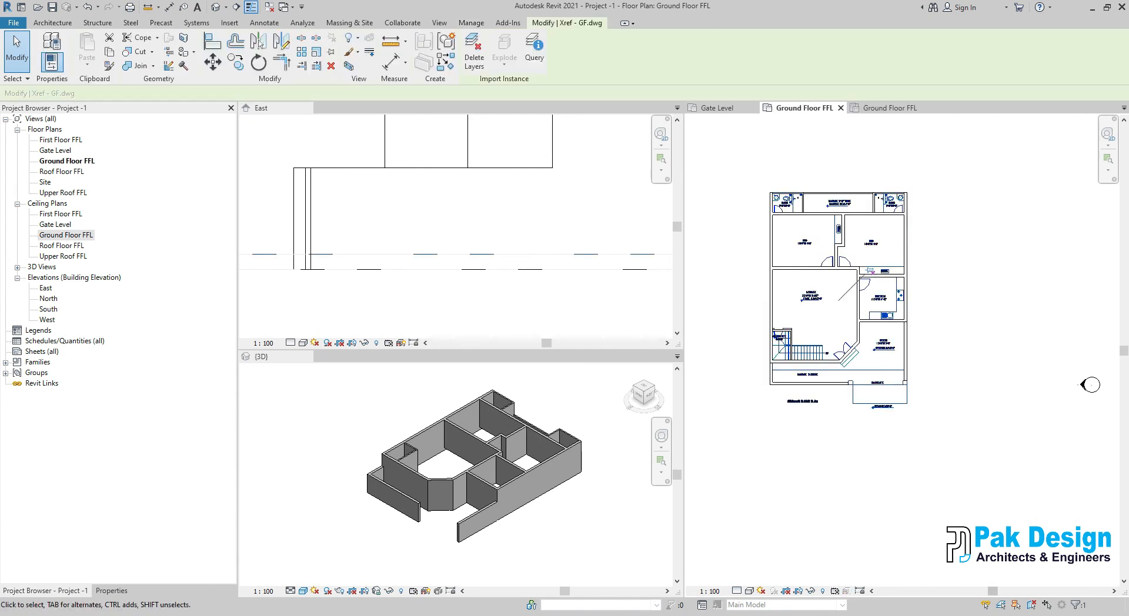
left_click(111, 590)
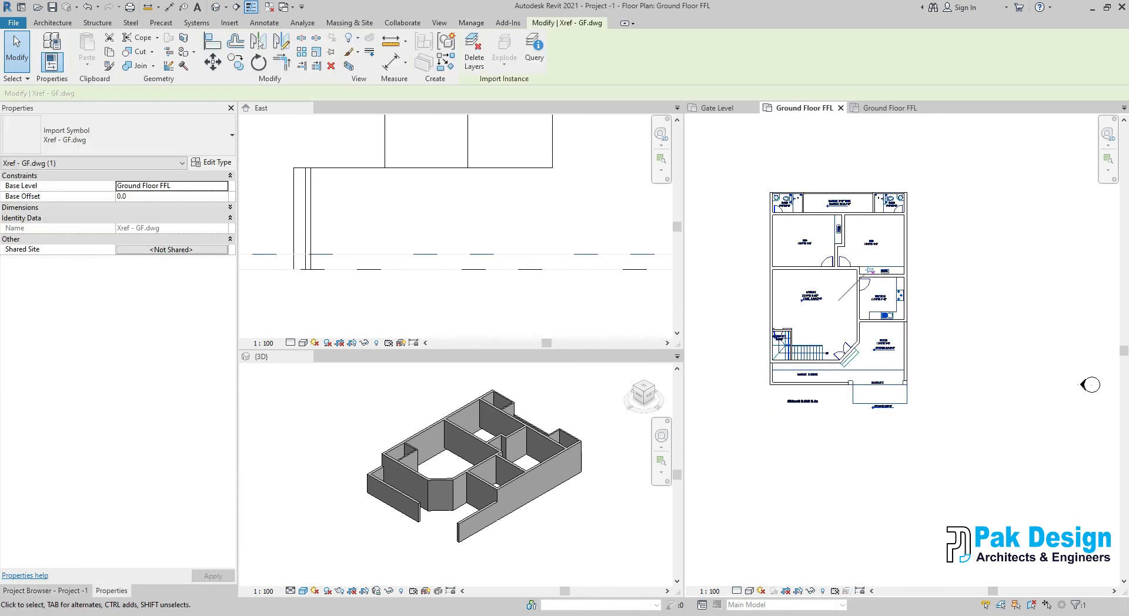
left_click(122, 196)
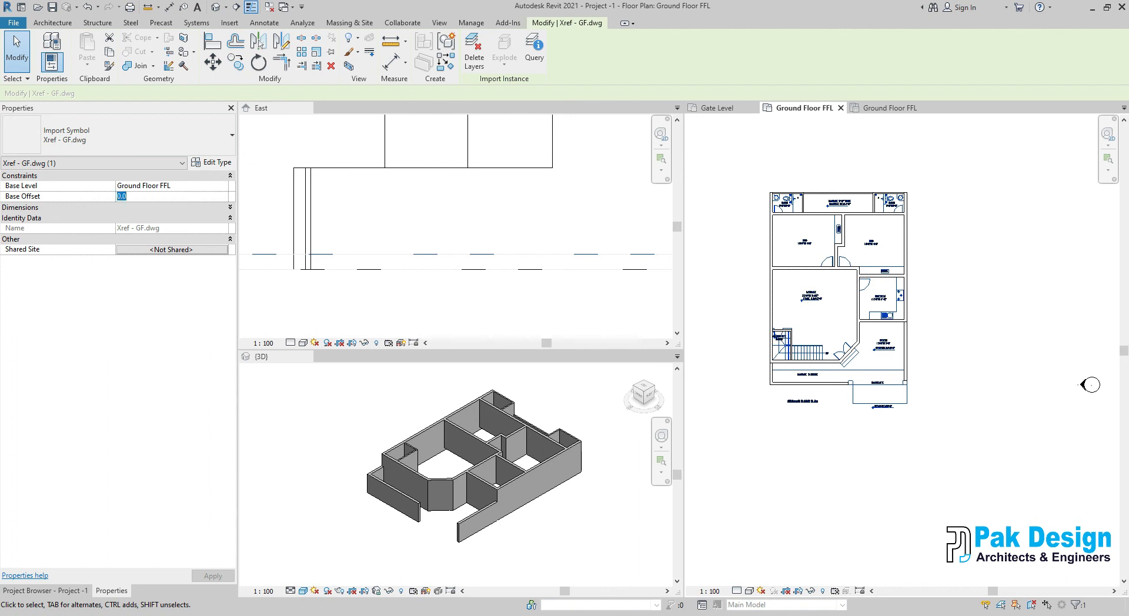
type("1")
key("BackSpace")
type("2000")
key("Return")
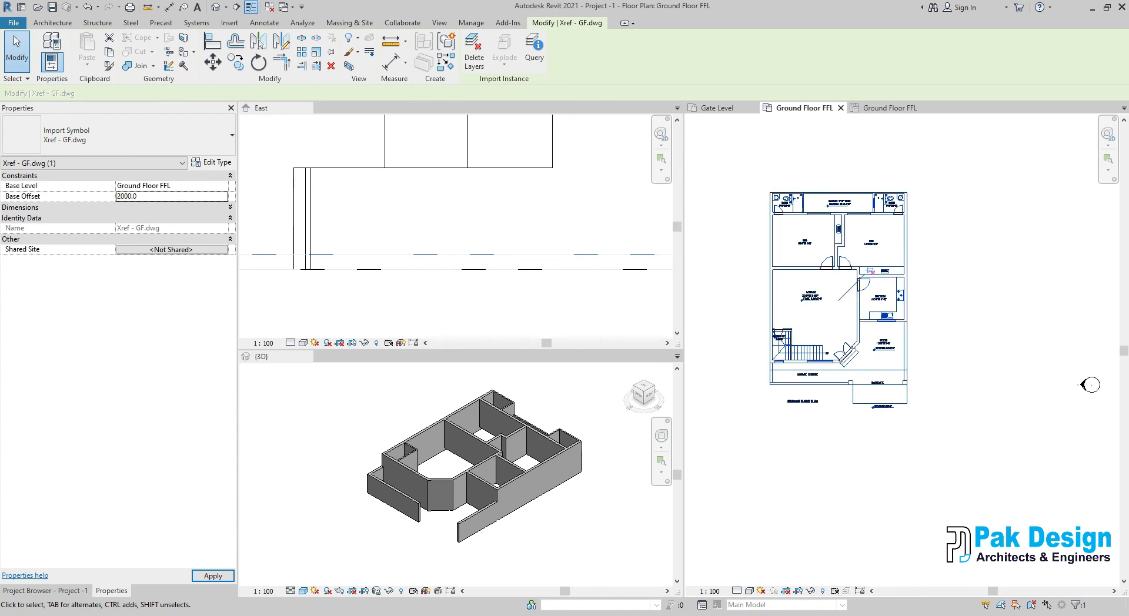
key("Escape")
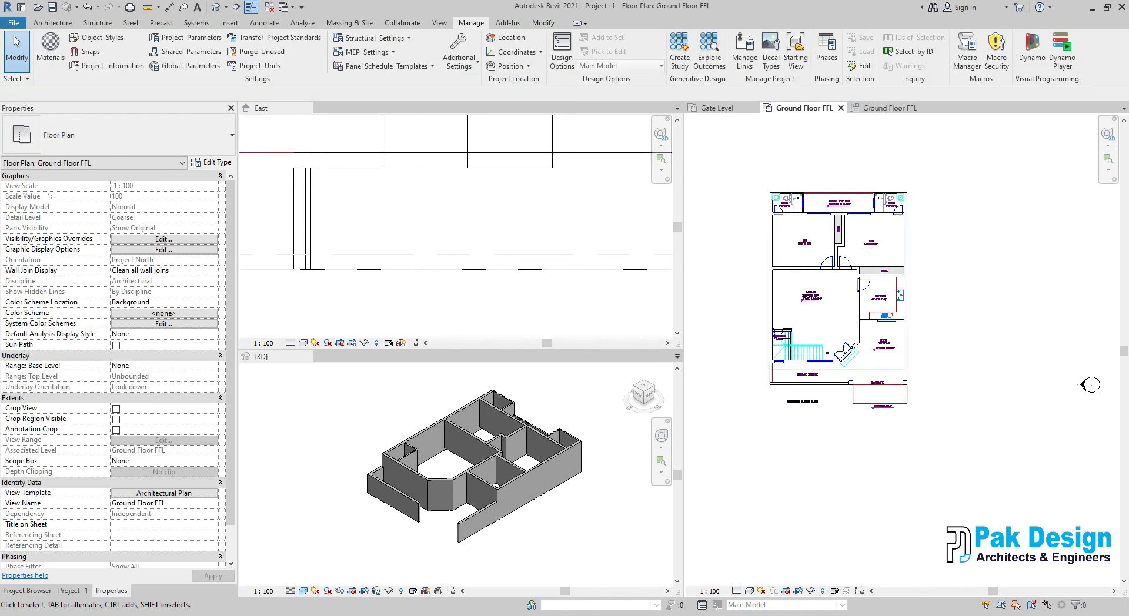
left_click(889, 108)
Step: Try a Base Offset of 2500 on the linked CAD drawing from the floor plan, and view the Ground Floor FFL ceiling plan
left_click(802, 109)
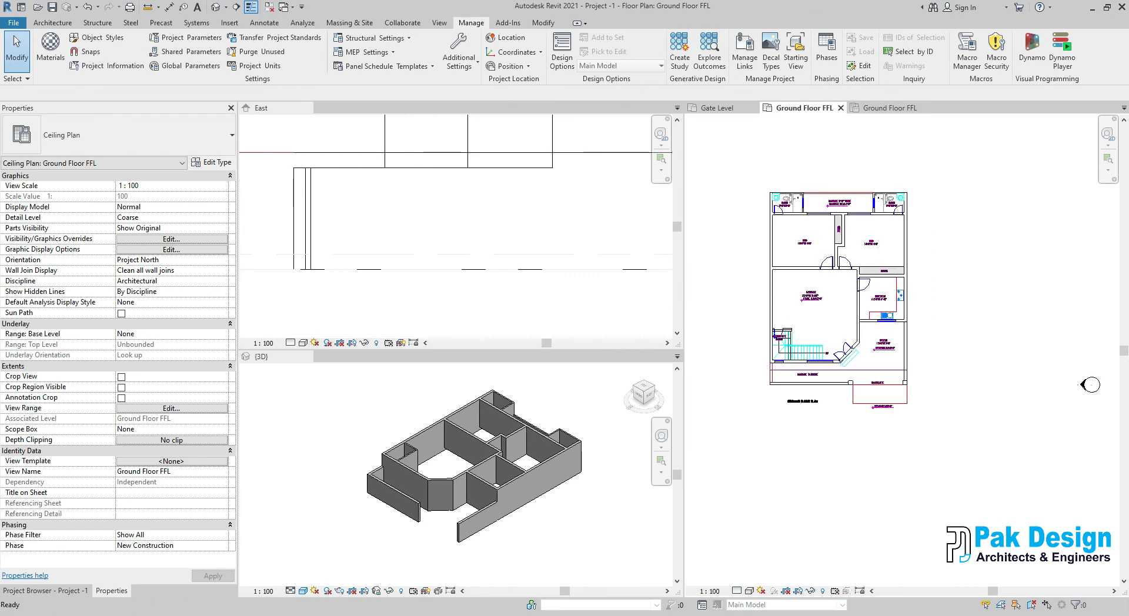
left_click(857, 289)
left_click(138, 196)
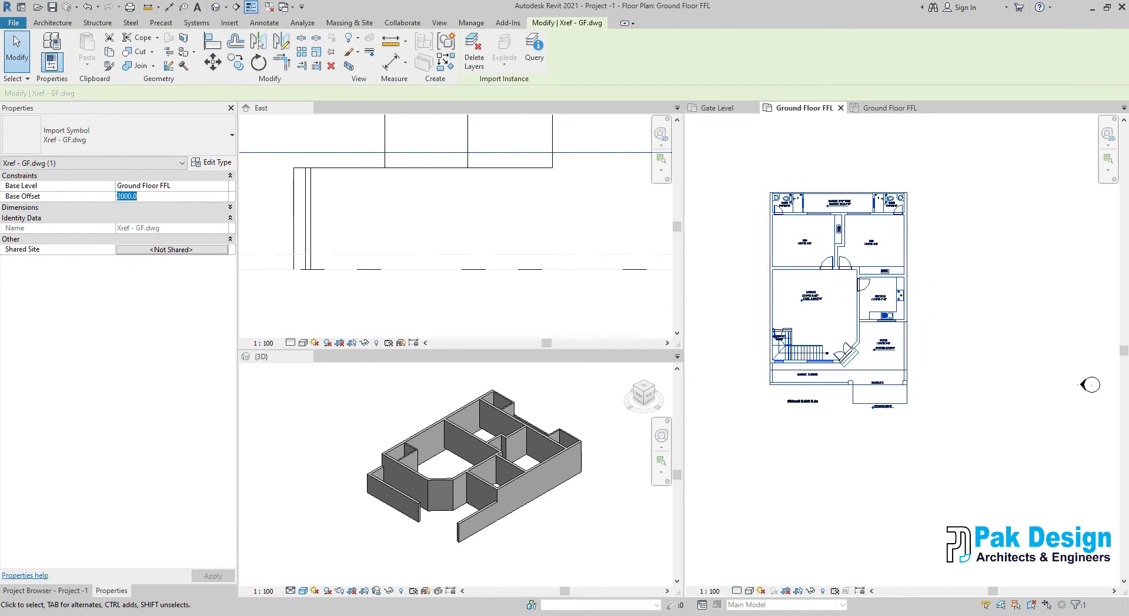
type("2500")
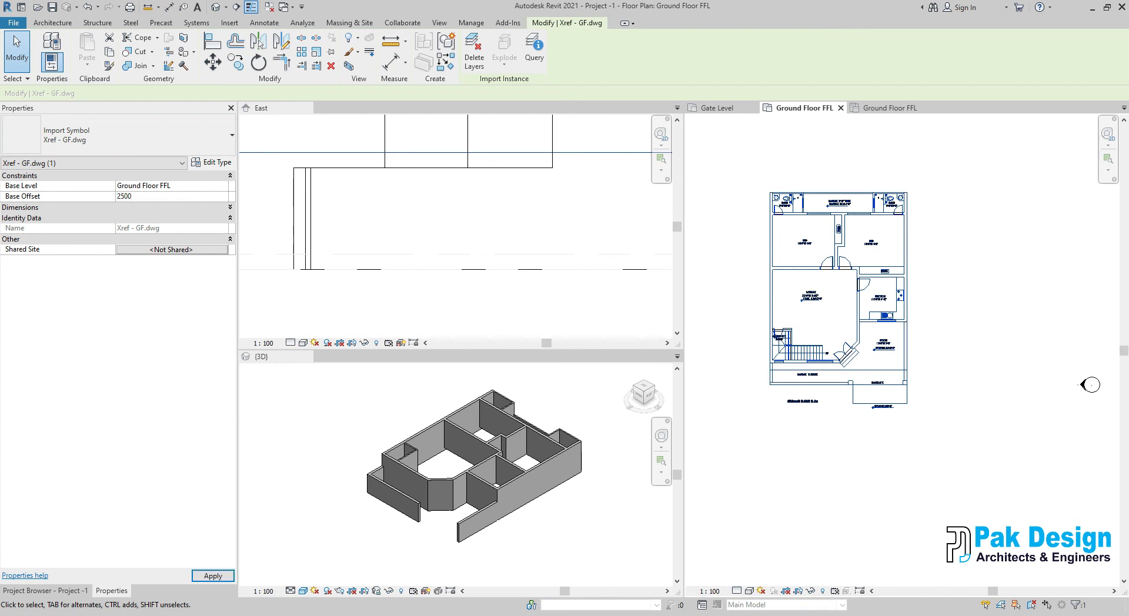
key("Return")
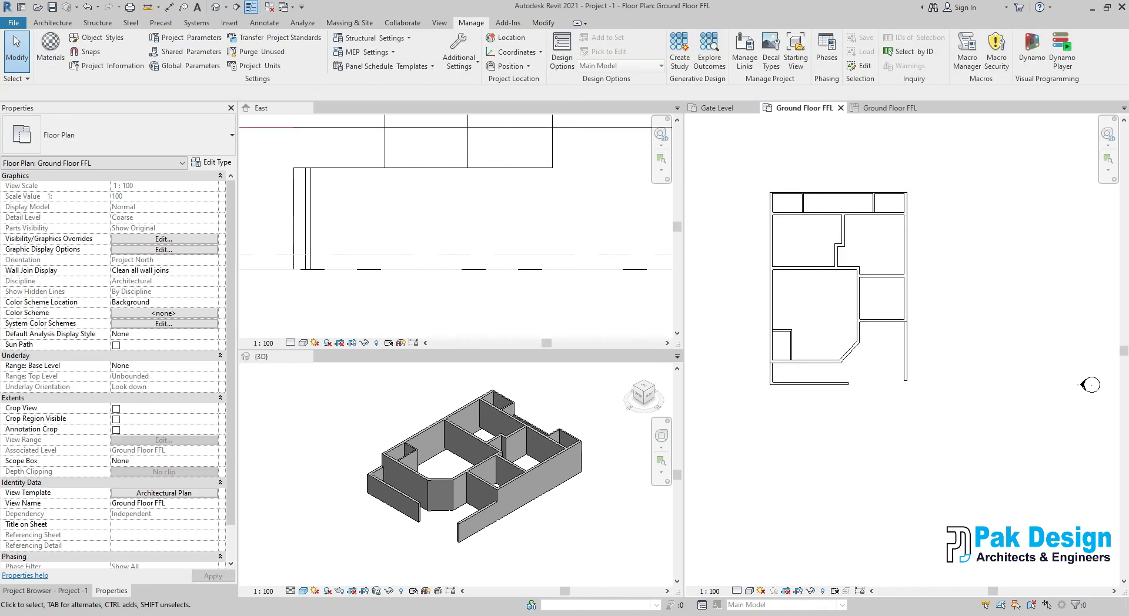
left_click(888, 108)
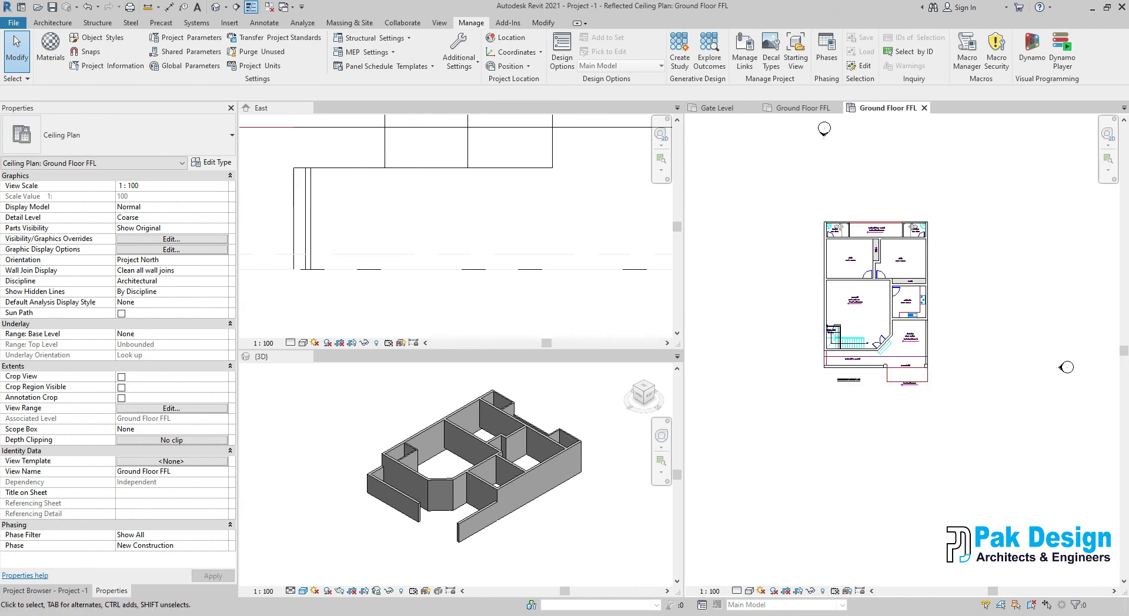
Step: Reset the linked CAD drawing's Base Offset to 0 from the Ground Floor FFL ceiling plan
left_click(908, 274)
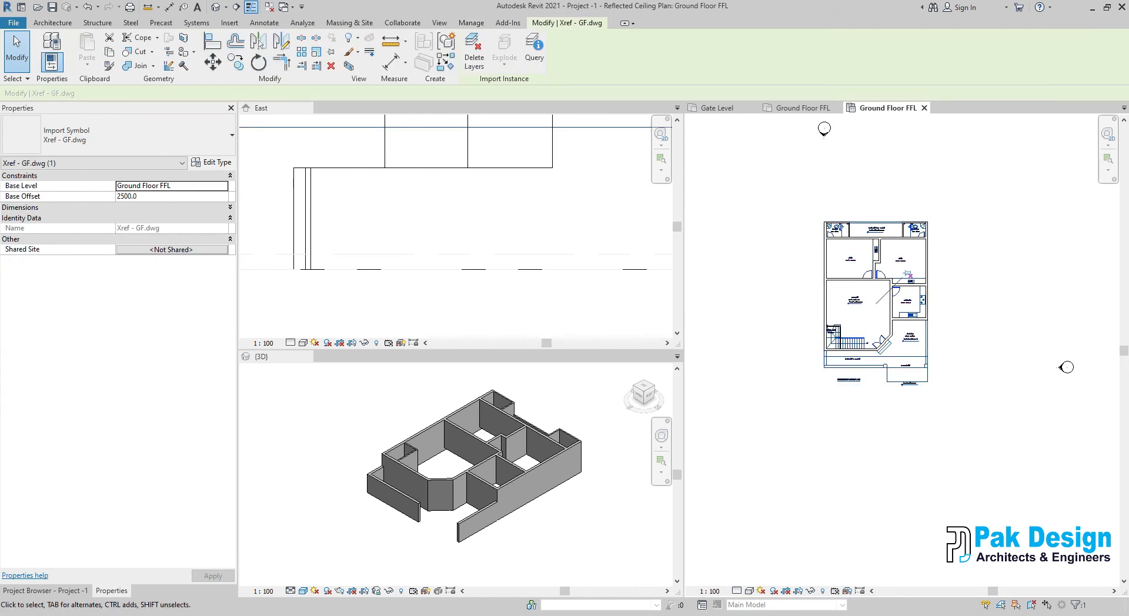
left_click(171, 196)
type("0")
key("Return")
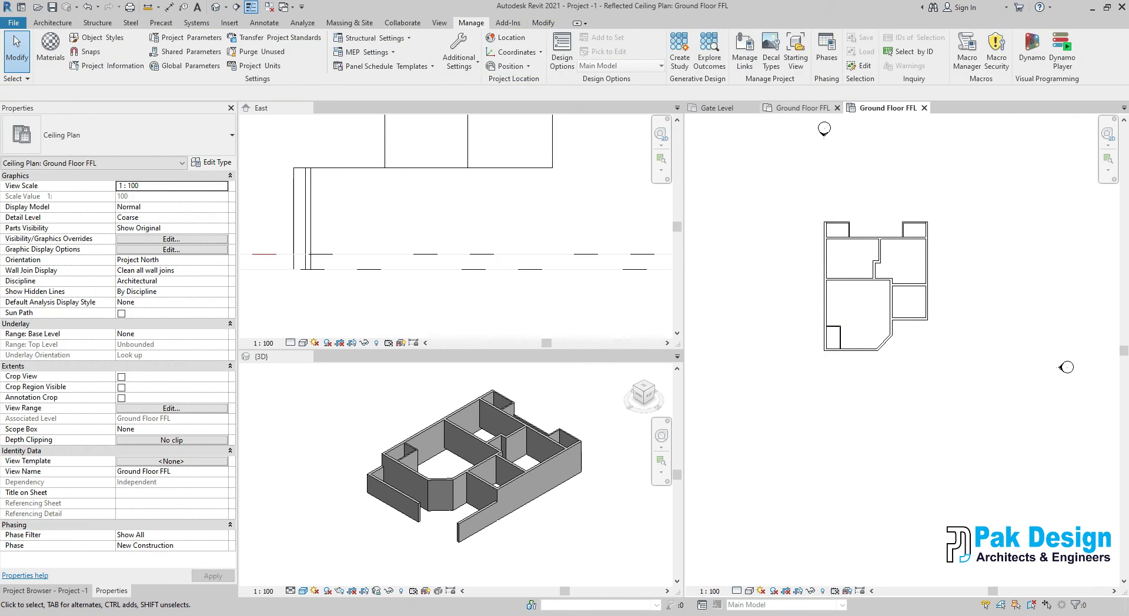